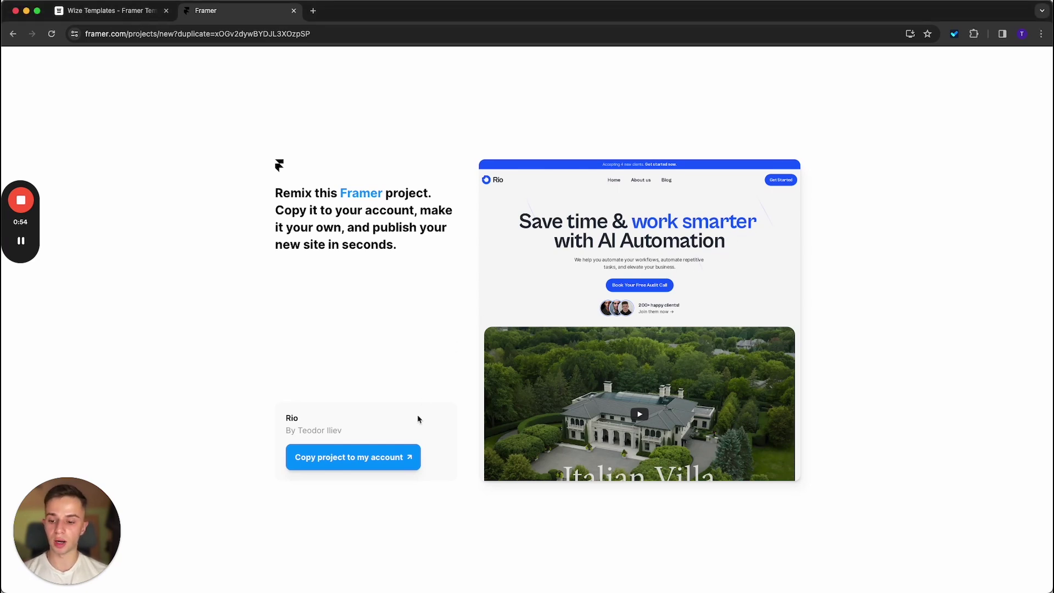
- Copy the Rio project to the account and confirm Wize / All as its workspace
click(402, 467)
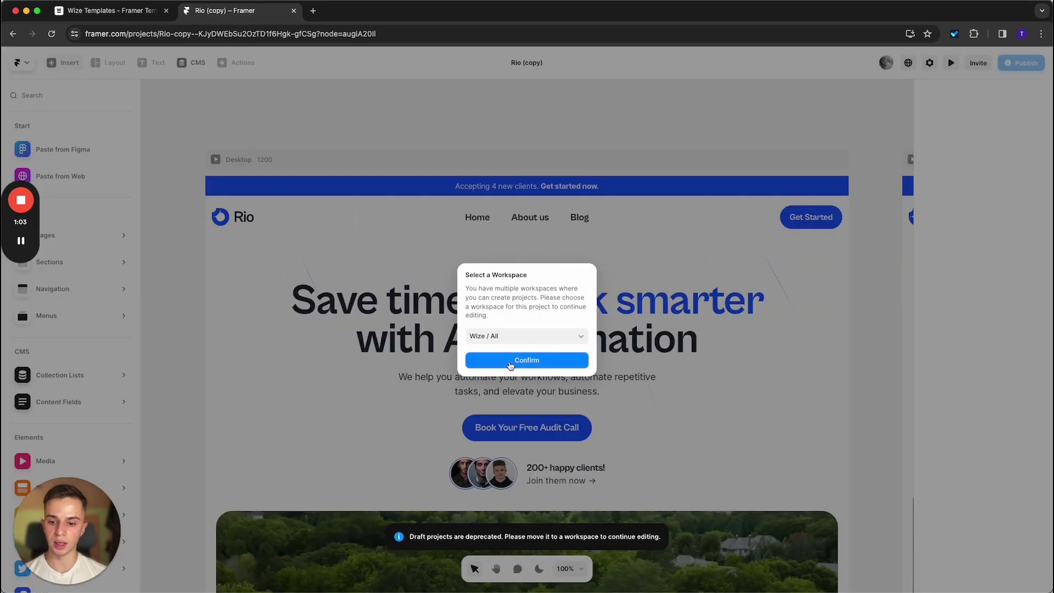
click(510, 363)
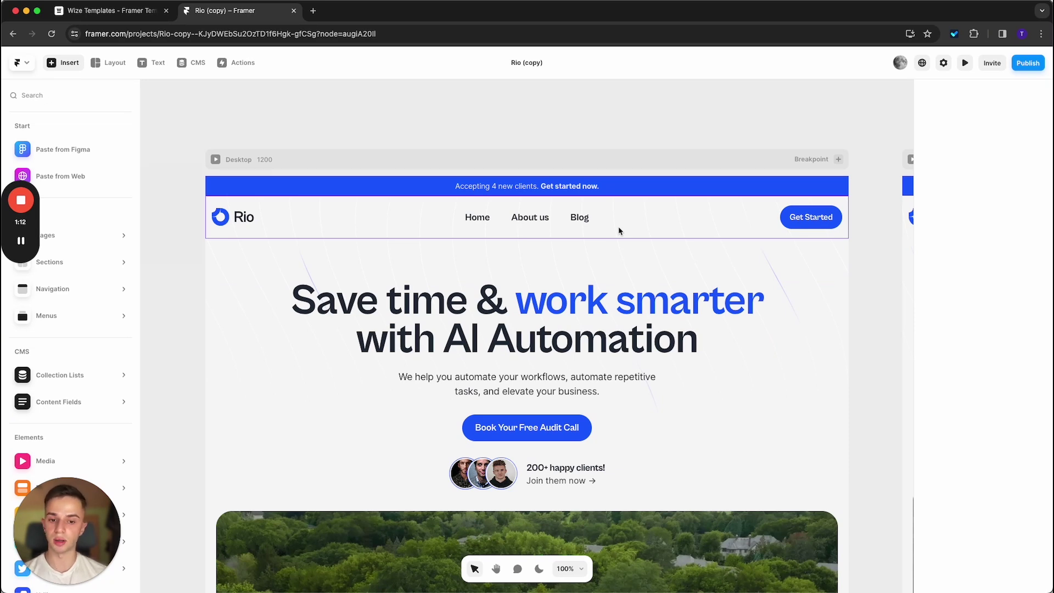
- Open the home page's Navigation component for editing and look over its Desktop, Phone and Phone Open variants
double_click(499, 226)
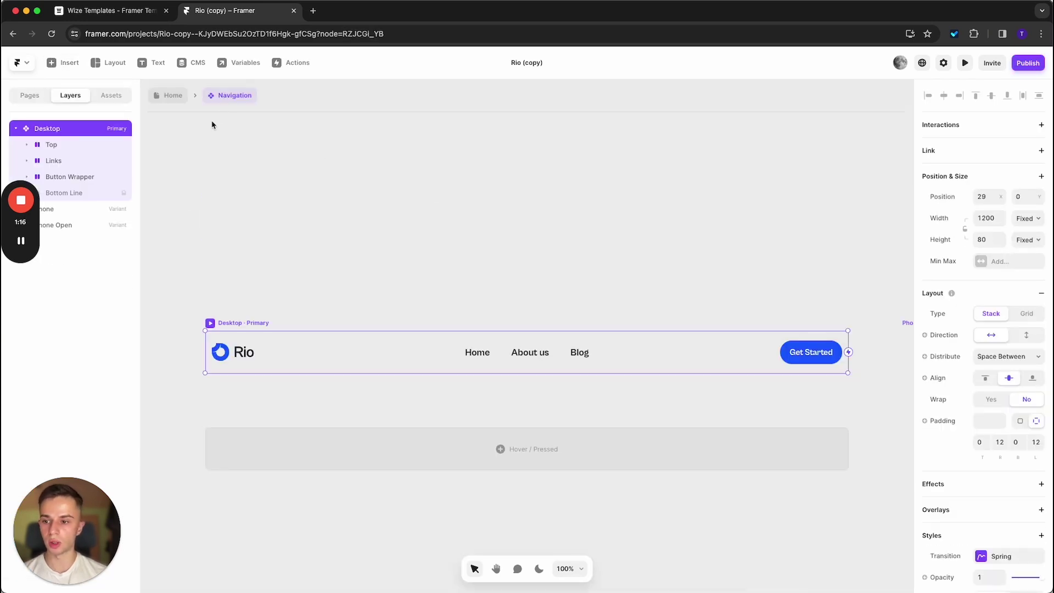
scroll(275, 188, down, 5)
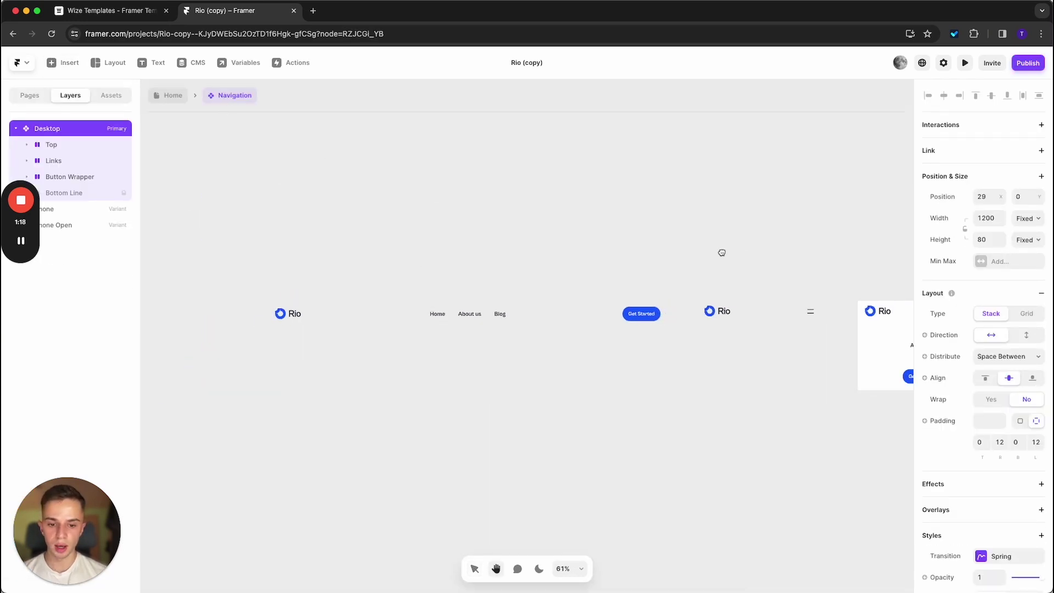
scroll(591, 237, right, 3)
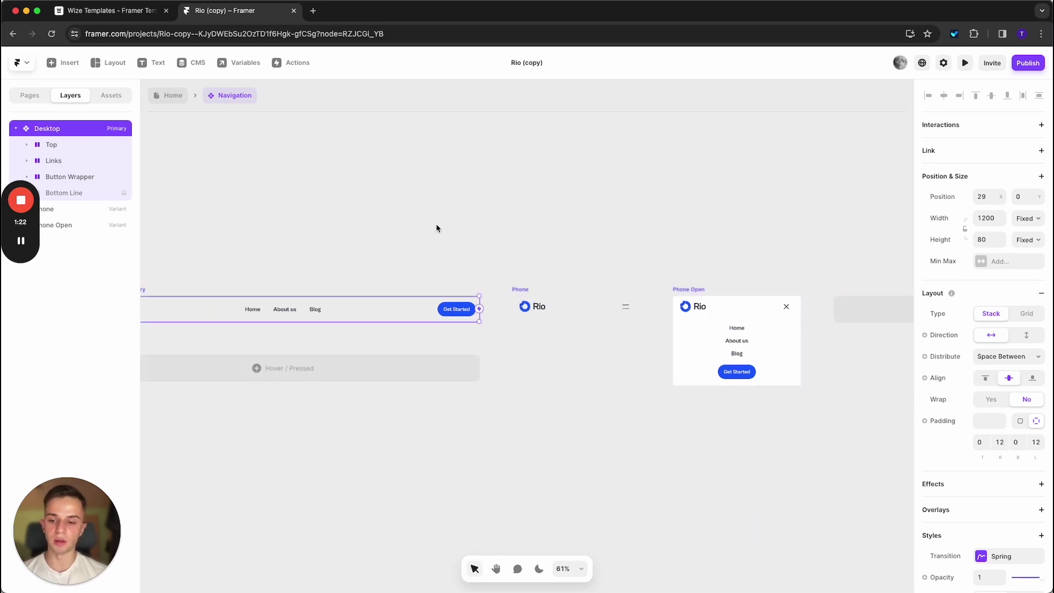
scroll(571, 225, left, 5)
click(385, 269)
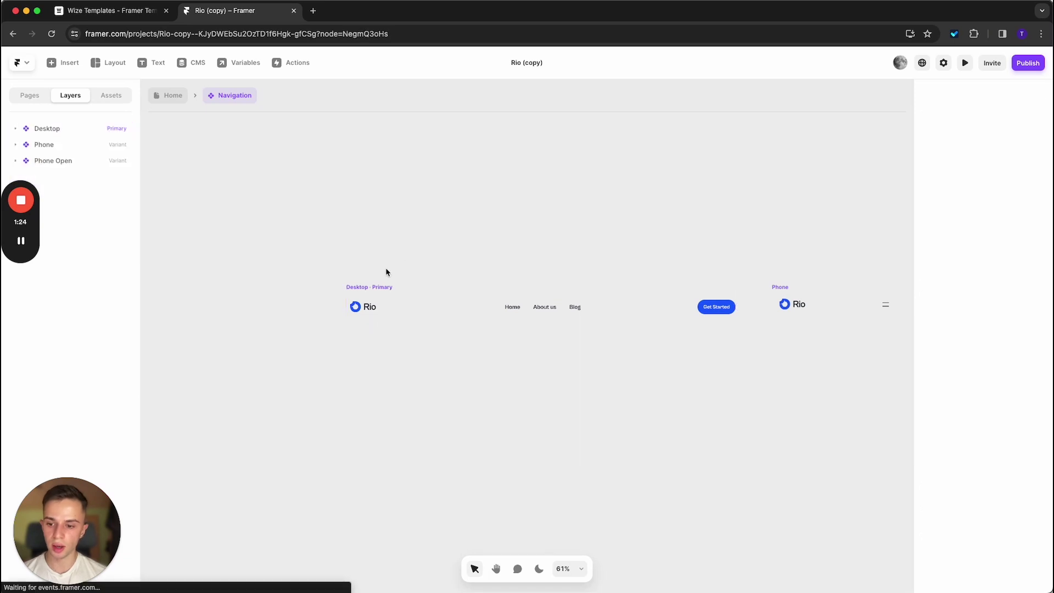
scroll(369, 308, up, 5)
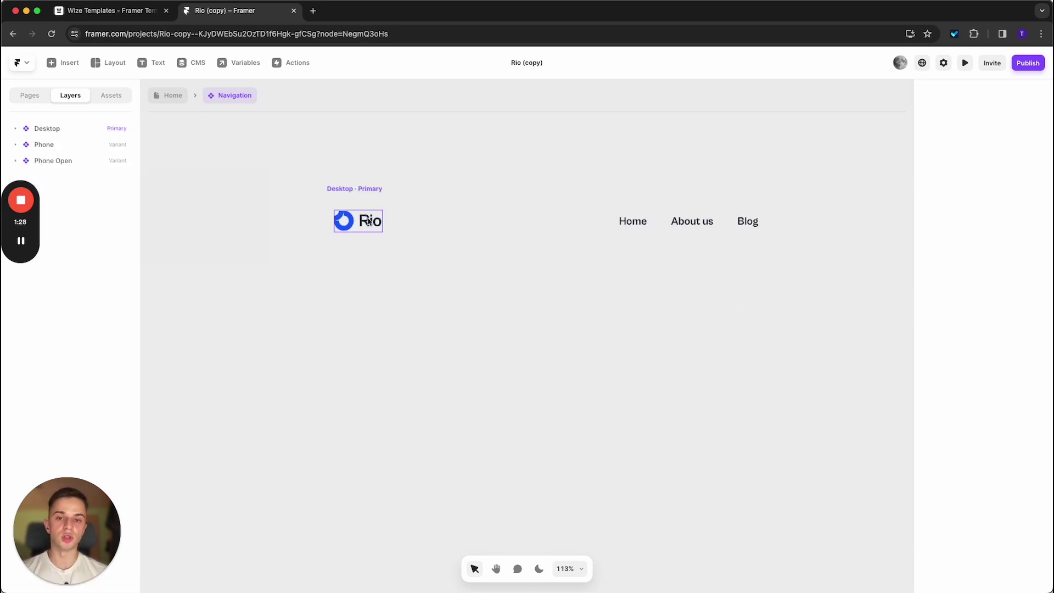
- Replace the Rio logo's fill image in the Desktop navigation variant with 2023_CudaCo_PRIM_NAVY_HORT.png
click(368, 220)
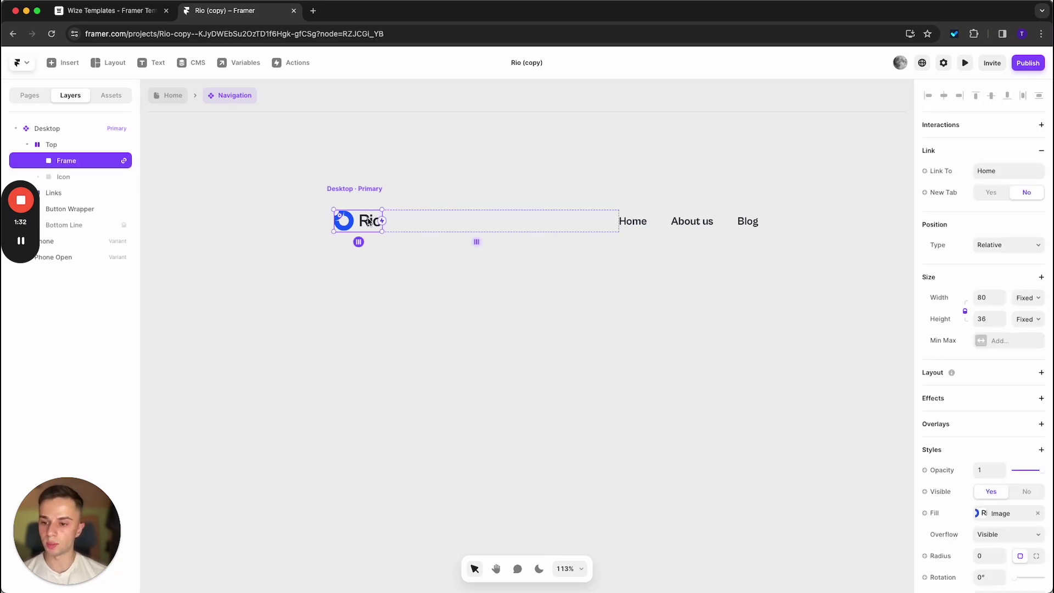
click(383, 142)
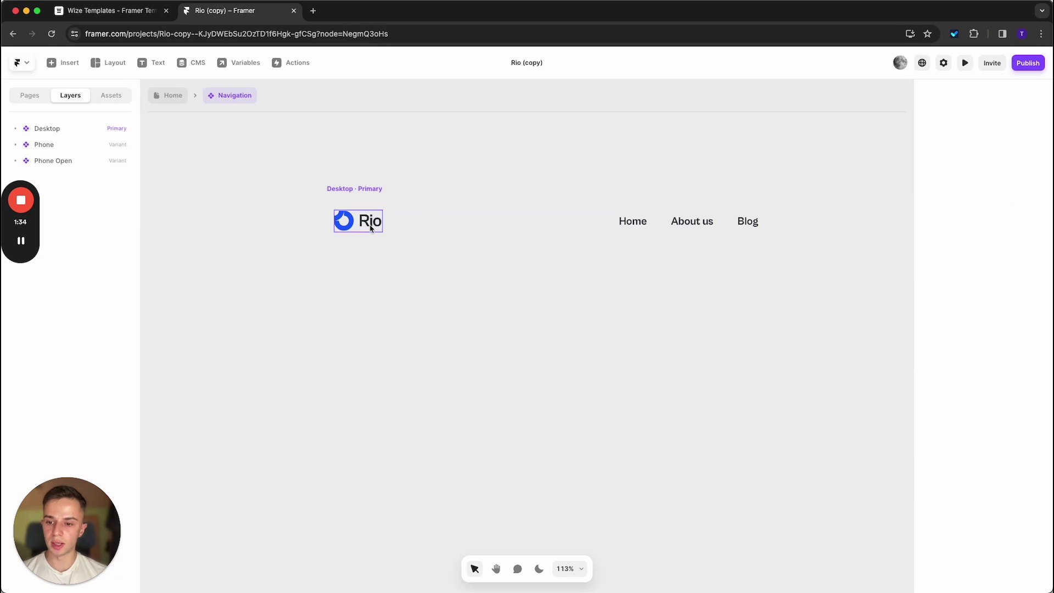
click(369, 222)
scroll(981, 399, down, 2)
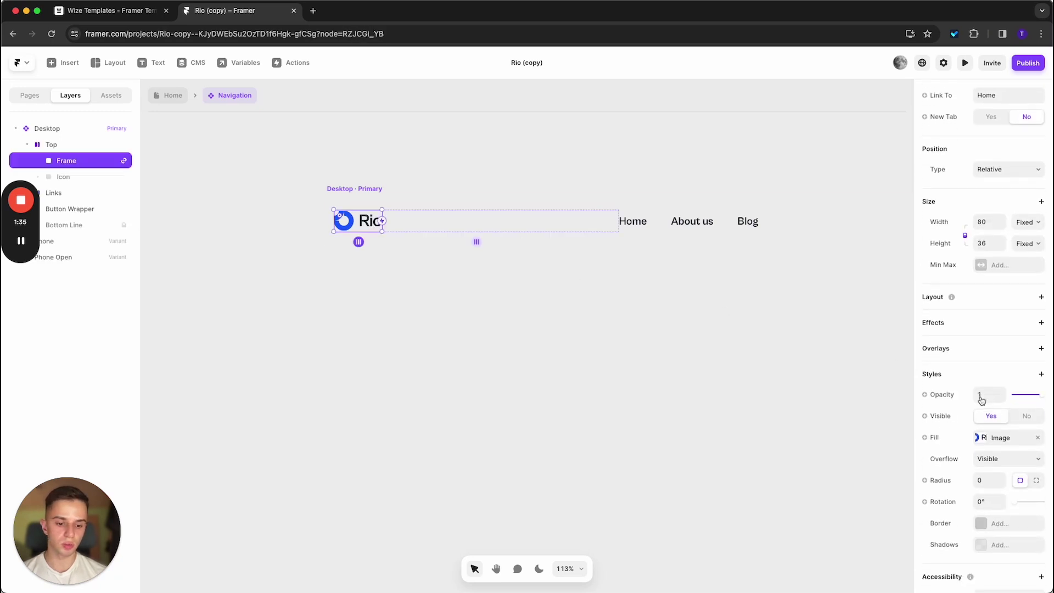
click(982, 439)
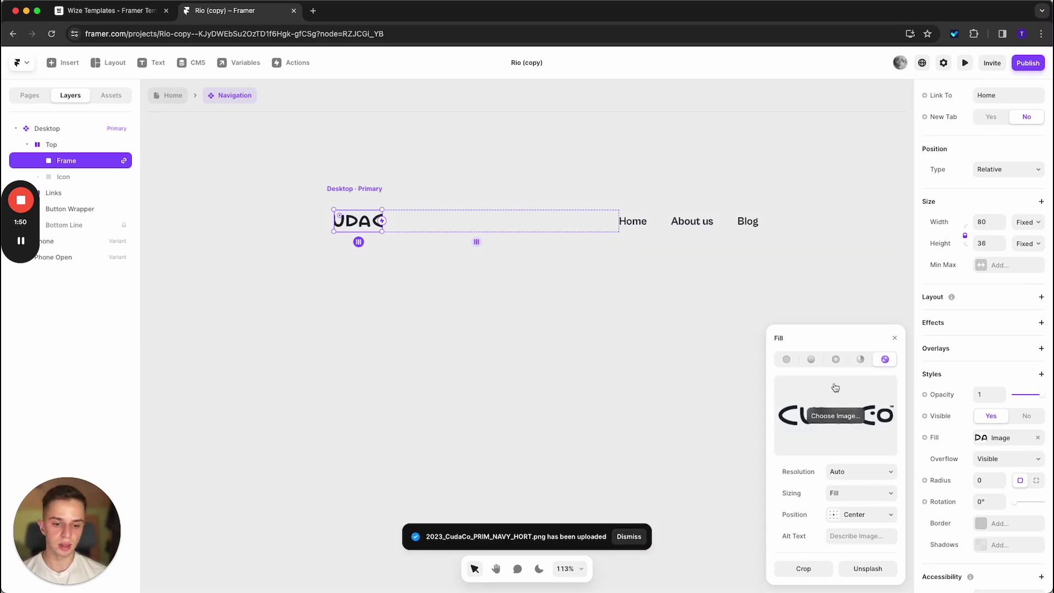
click(894, 338)
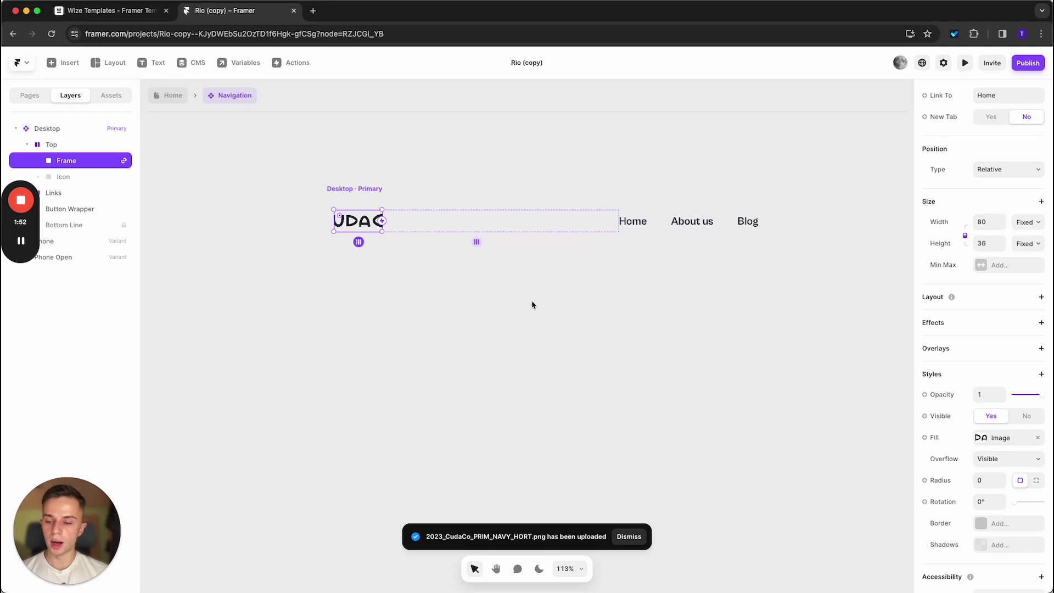
click(521, 310)
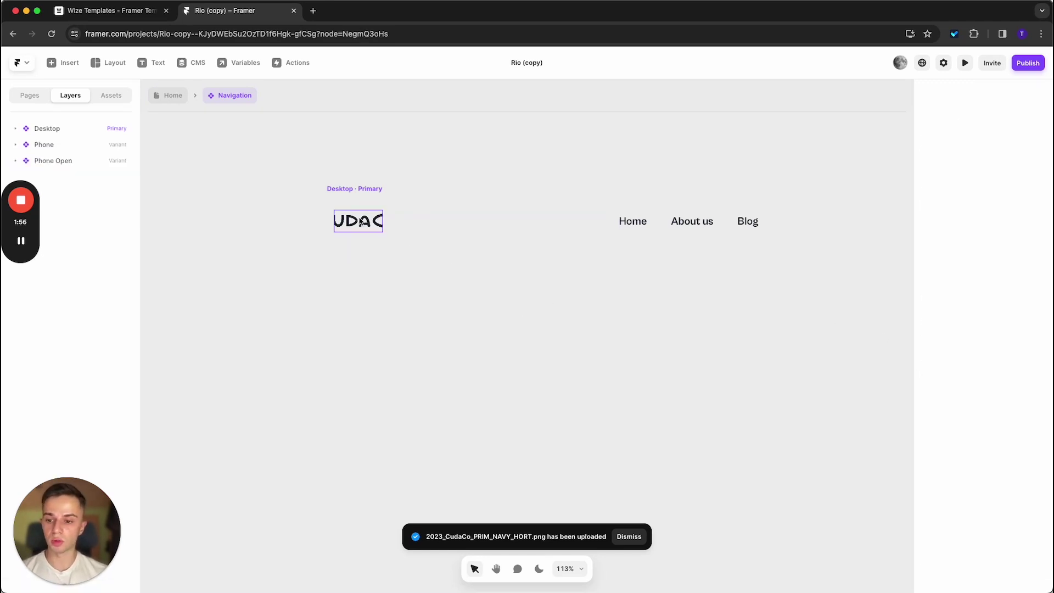
- Unlock the logo frame's proportions and widen it to about 138 so the whole CudaCo logo fits
scroll(361, 221, up, 3)
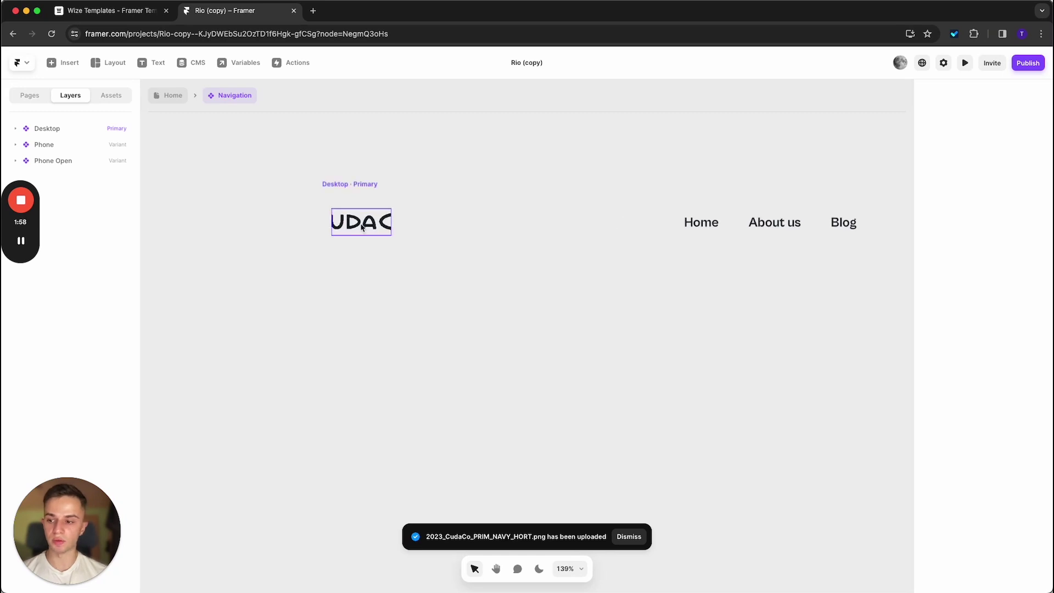
click(362, 228)
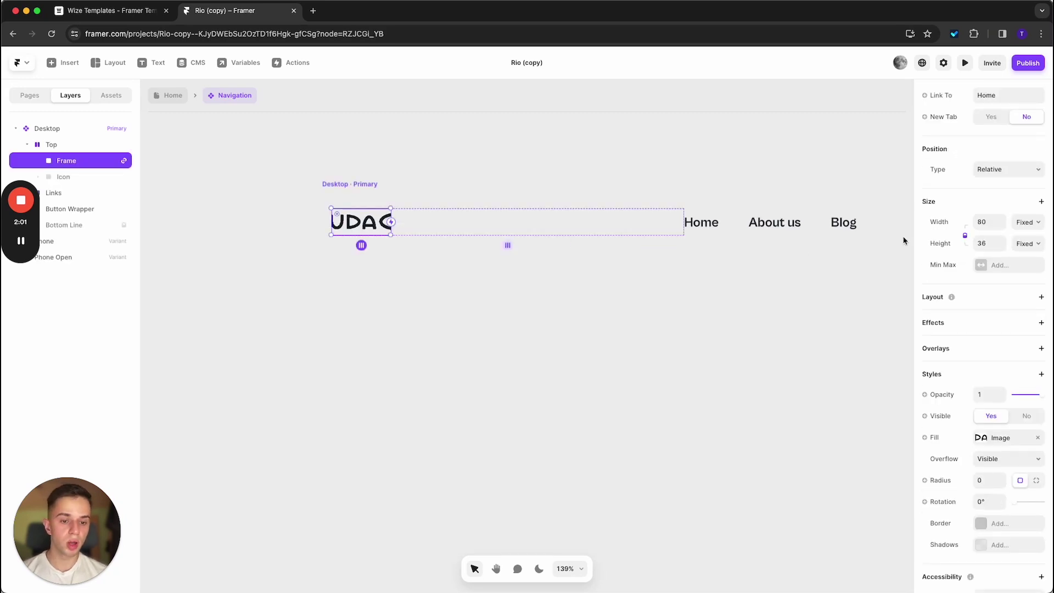
click(964, 236)
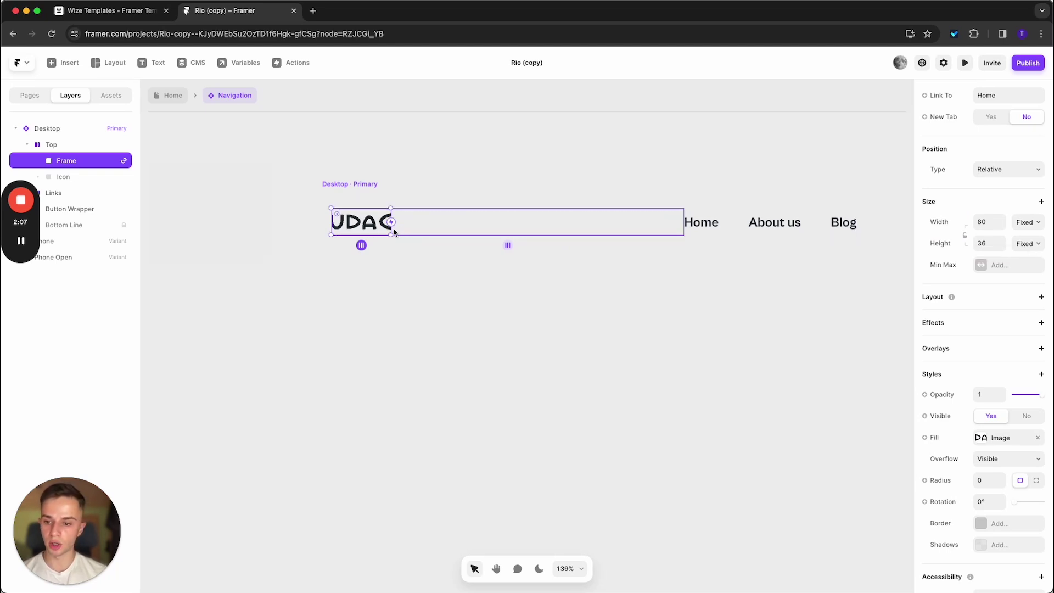
drag(391, 228, 435, 228)
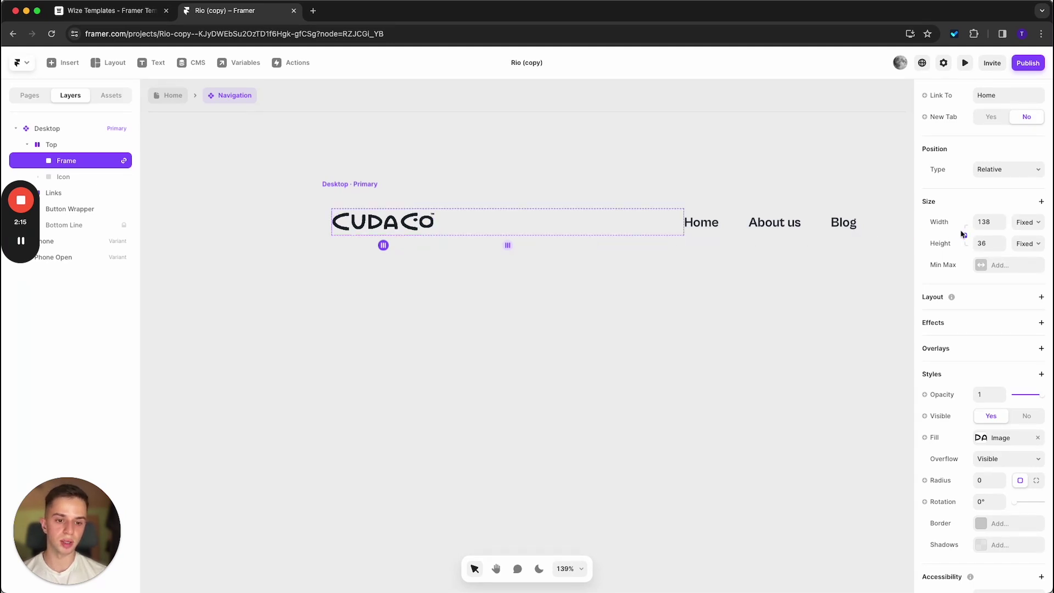
click(419, 280)
- Examine the logo in the Phone and Phone Open variants and the Home link's text in the Desktop variant
scroll(401, 269, down, 3)
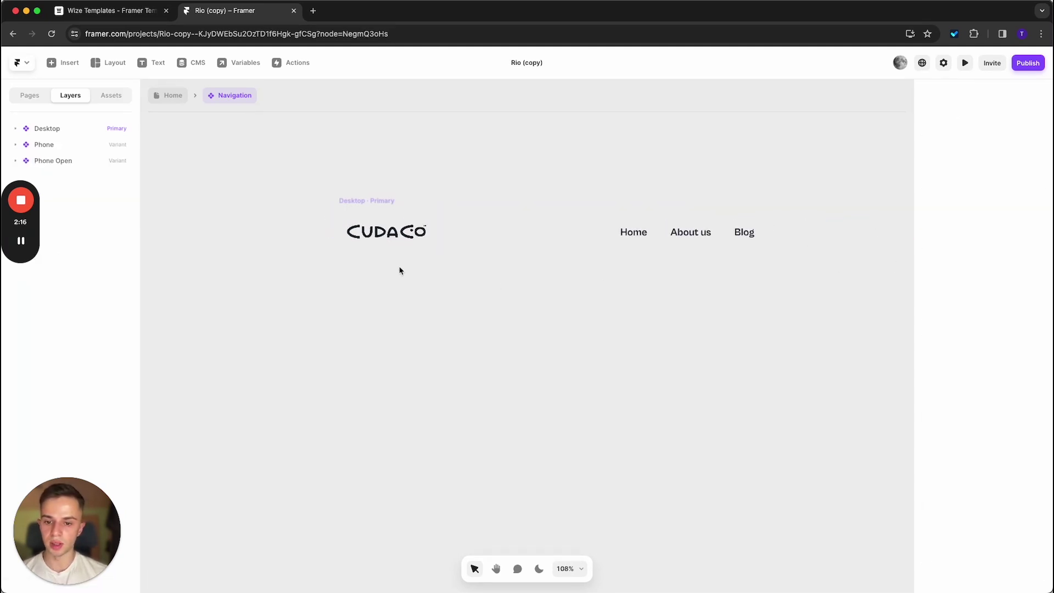
scroll(417, 273, down, 3)
scroll(527, 266, right, 5)
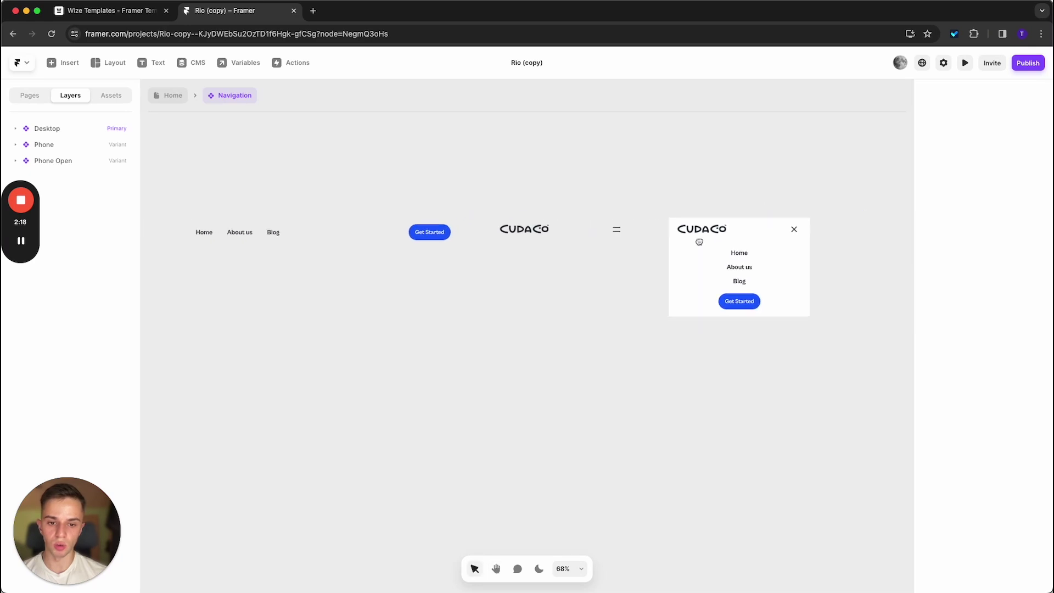
scroll(699, 242, right, 2)
scroll(419, 299, left, 10)
scroll(507, 248, up, 3)
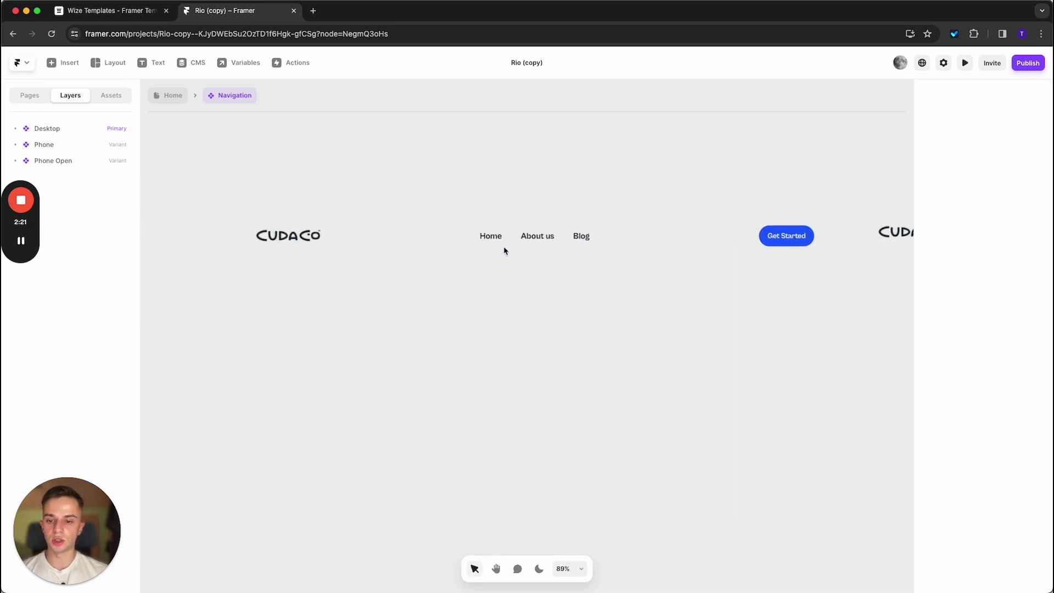
click(495, 238)
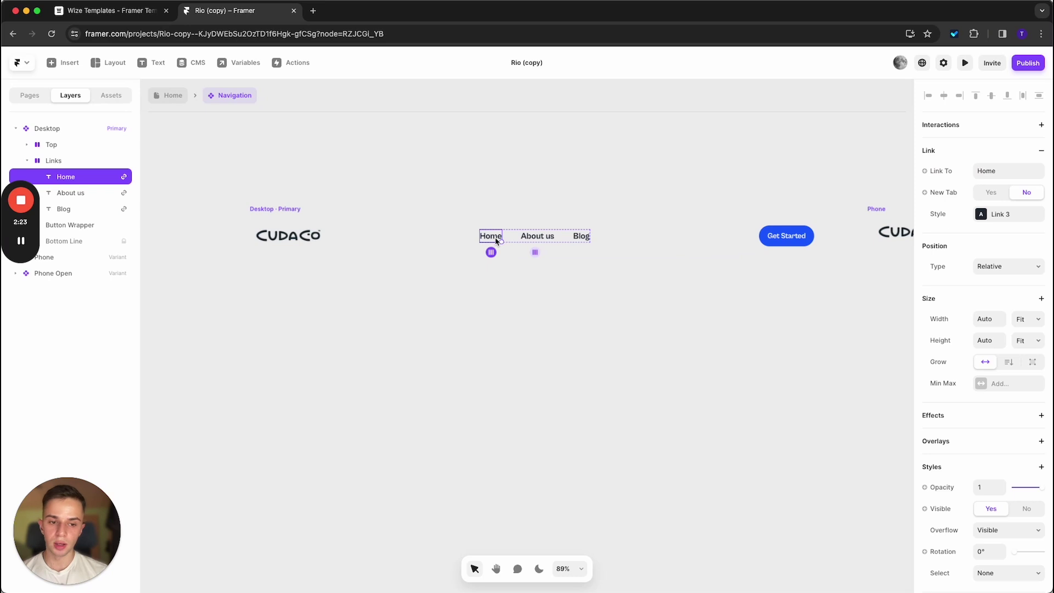
double_click(496, 239)
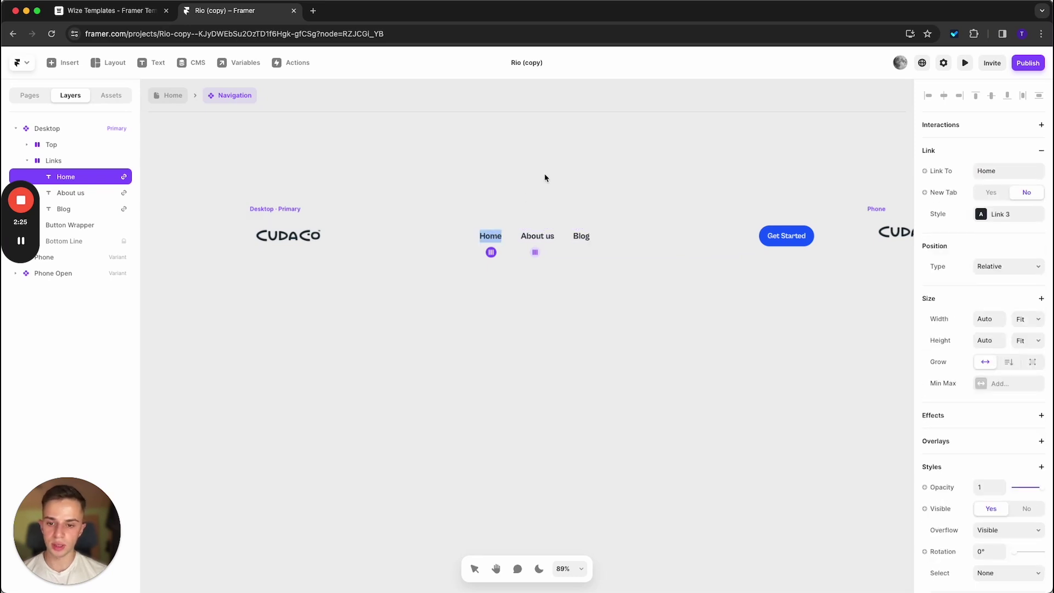
key(Escape)
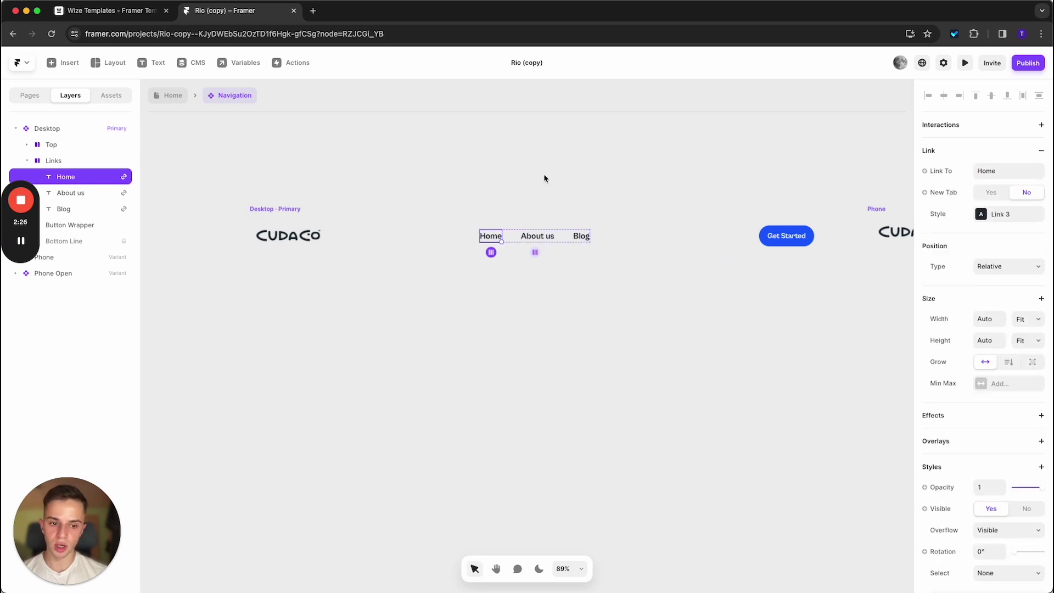
- Set the Home link's destination to twitter.com and switch its new tab option on and off again
click(981, 170)
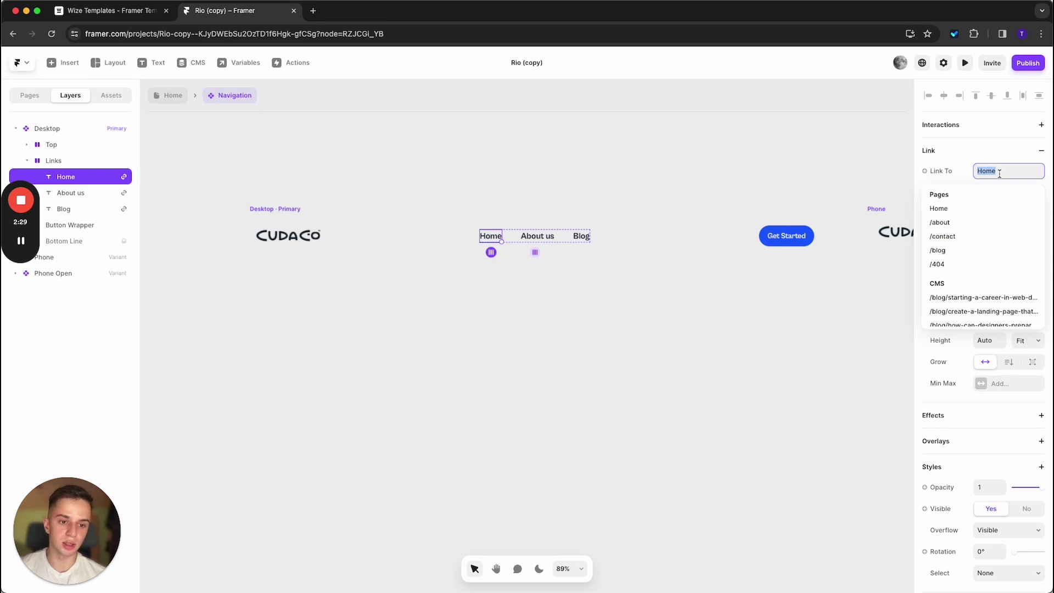
text(твитт)
key(BackSpace)
key(BackSpace)
key(BackSpace)
key(BackSpace)
key(BackSpace)
text(twitter.c)
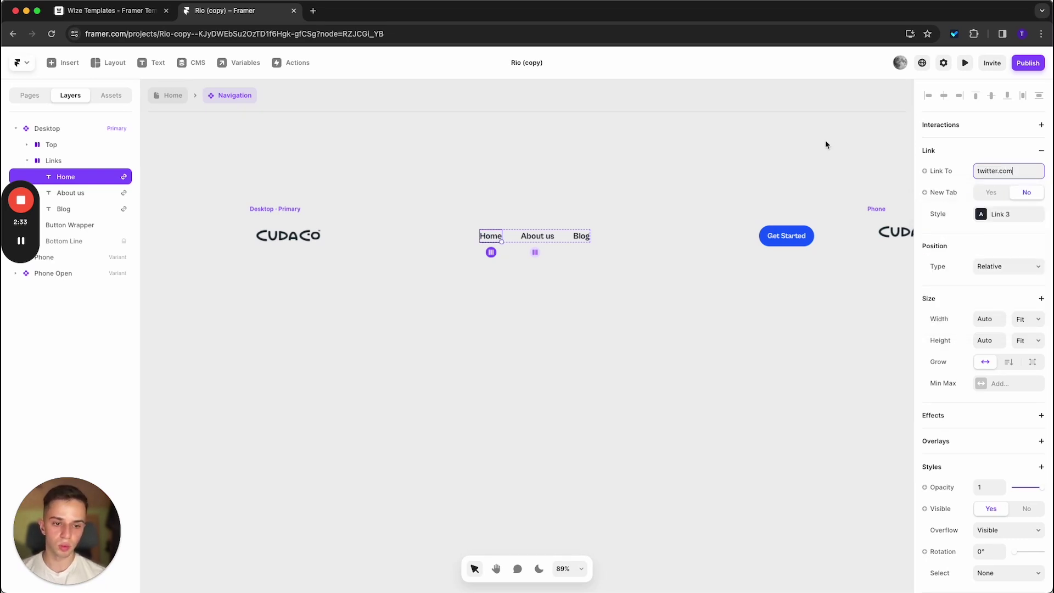
click(990, 197)
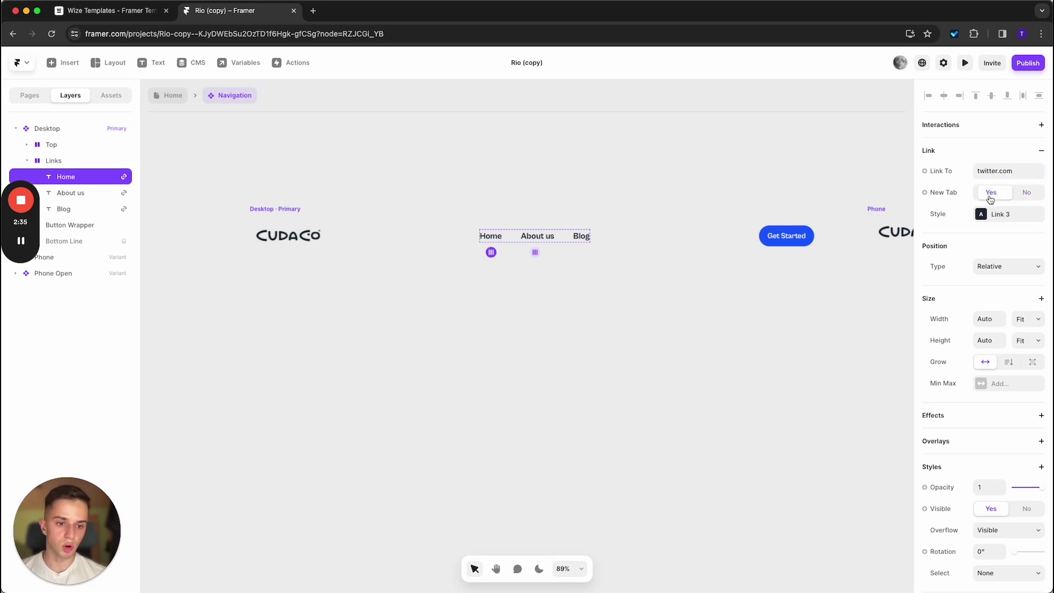
click(1016, 192)
- Restore the Home link's destination to the Home page and deselect the link
click(1016, 175)
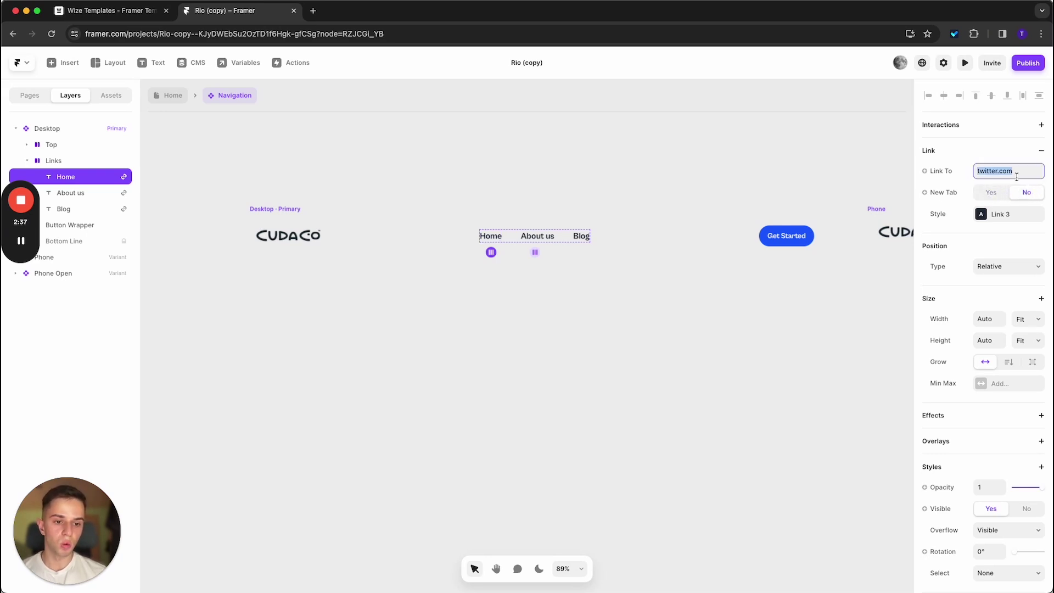
key(BackSpace)
click(997, 211)
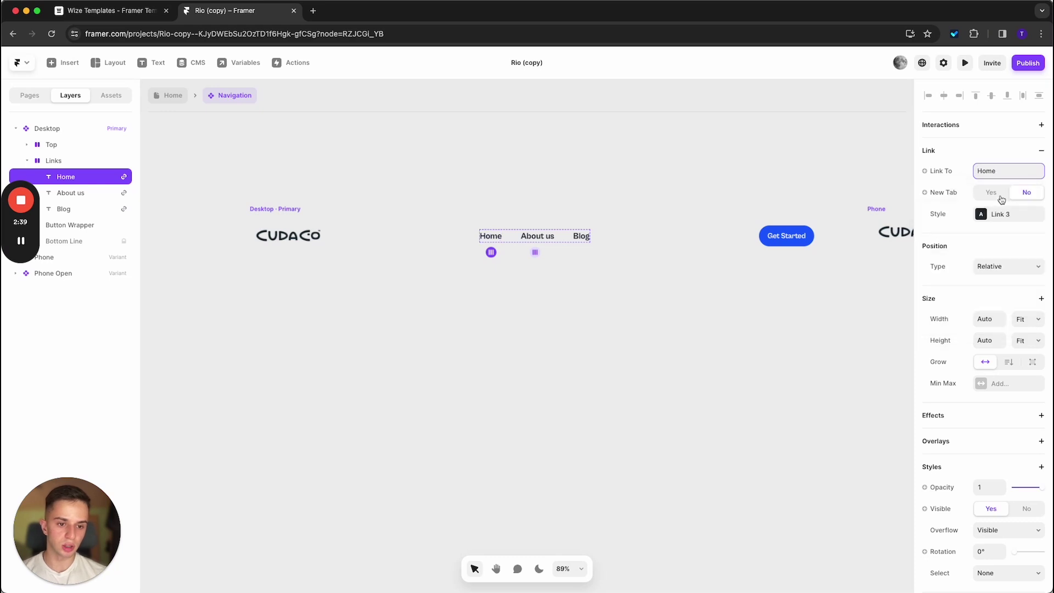
click(616, 185)
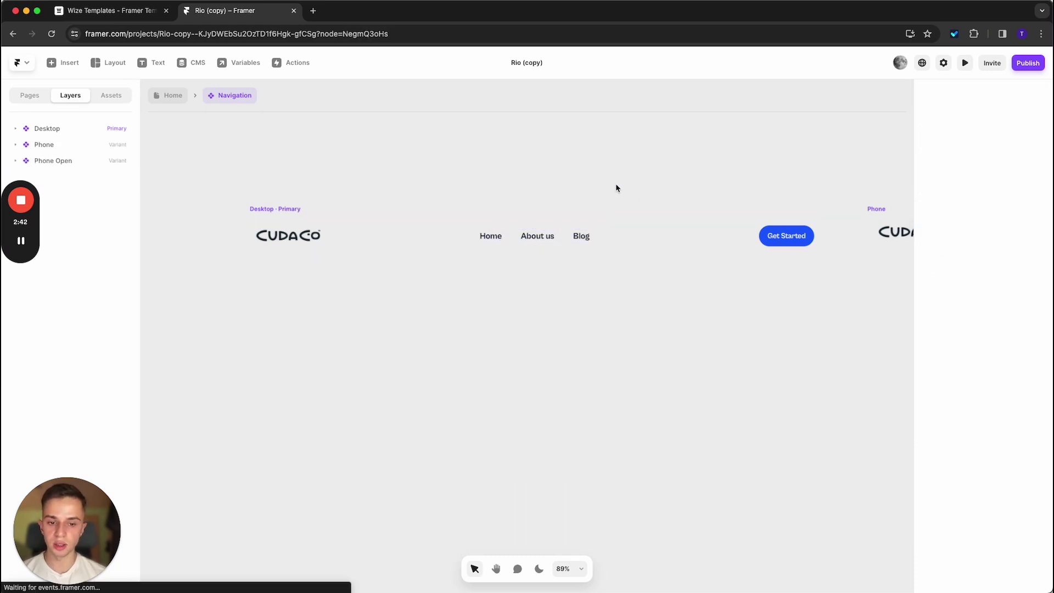
- Set the title of the Get Started button in the Desktop navigation variant to "Change Text"
click(803, 242)
scroll(947, 409, down, 1)
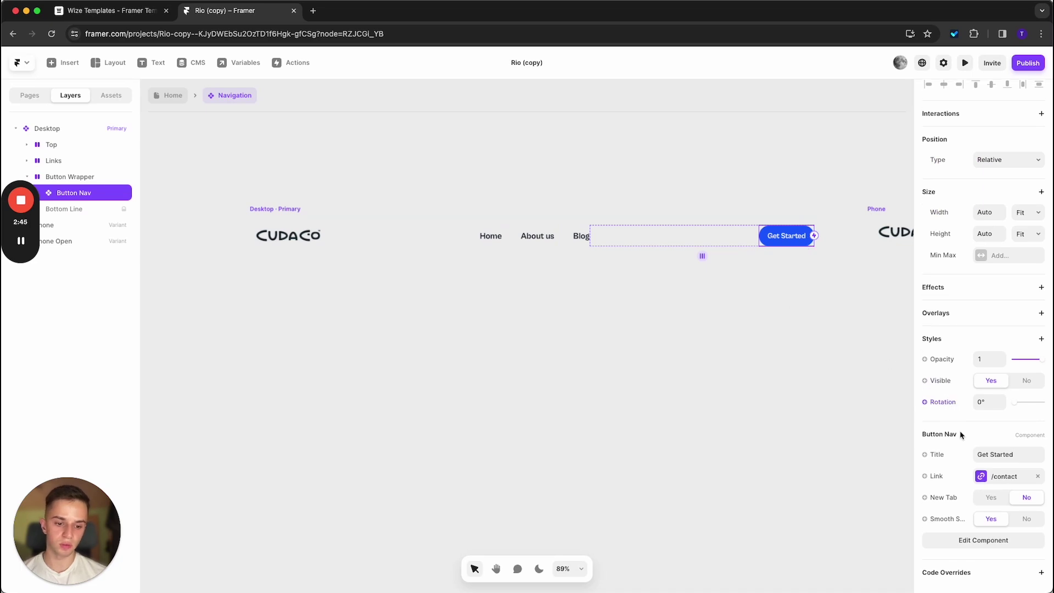
click(1009, 455)
text(C)
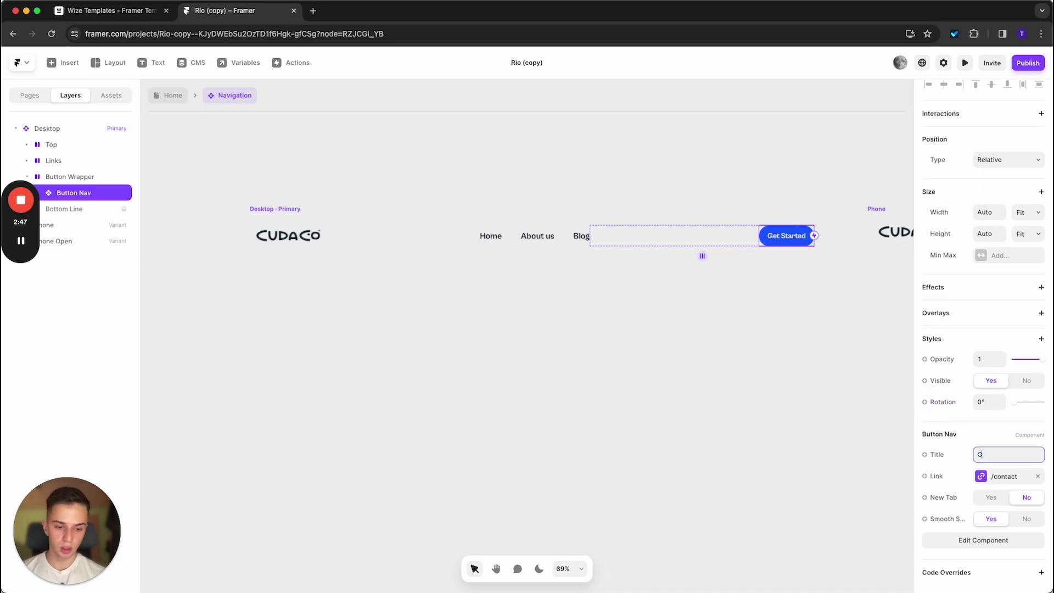
text(hange Text)
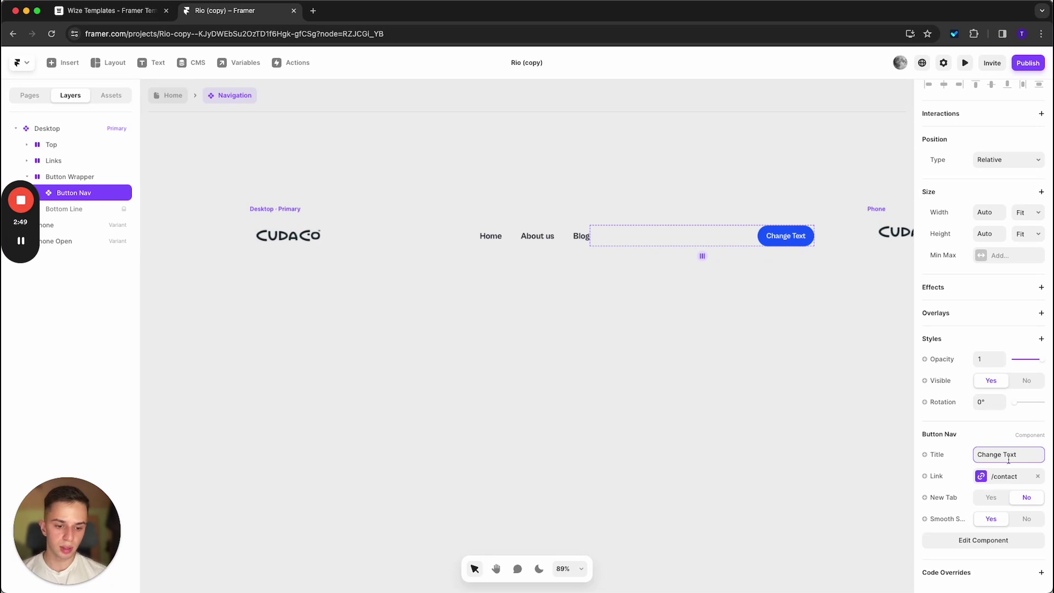
- Check the navigation button's link destination setting, then close it and deselect the button
click(1001, 477)
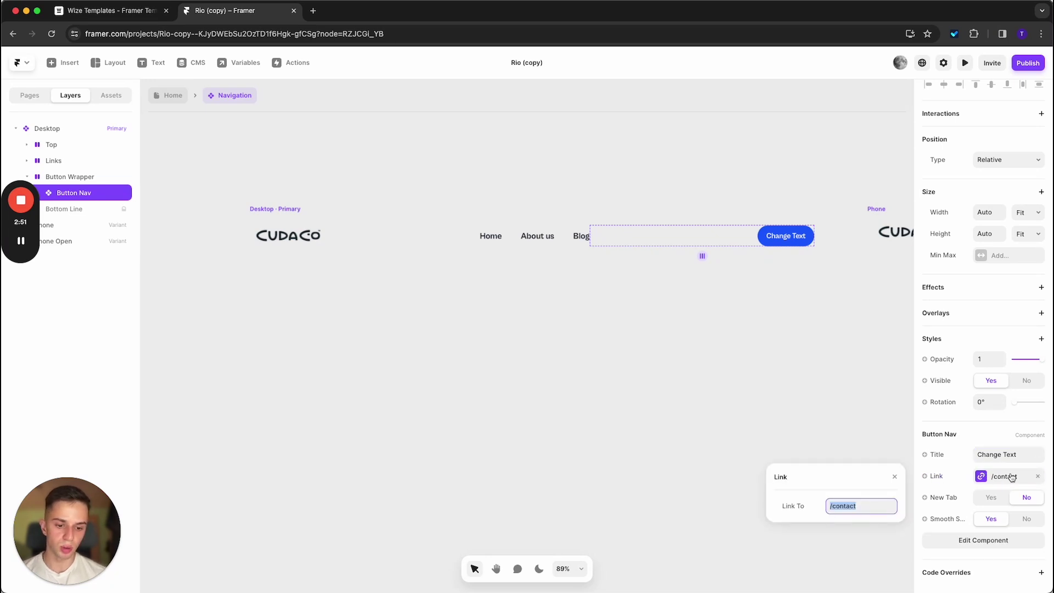
click(1010, 477)
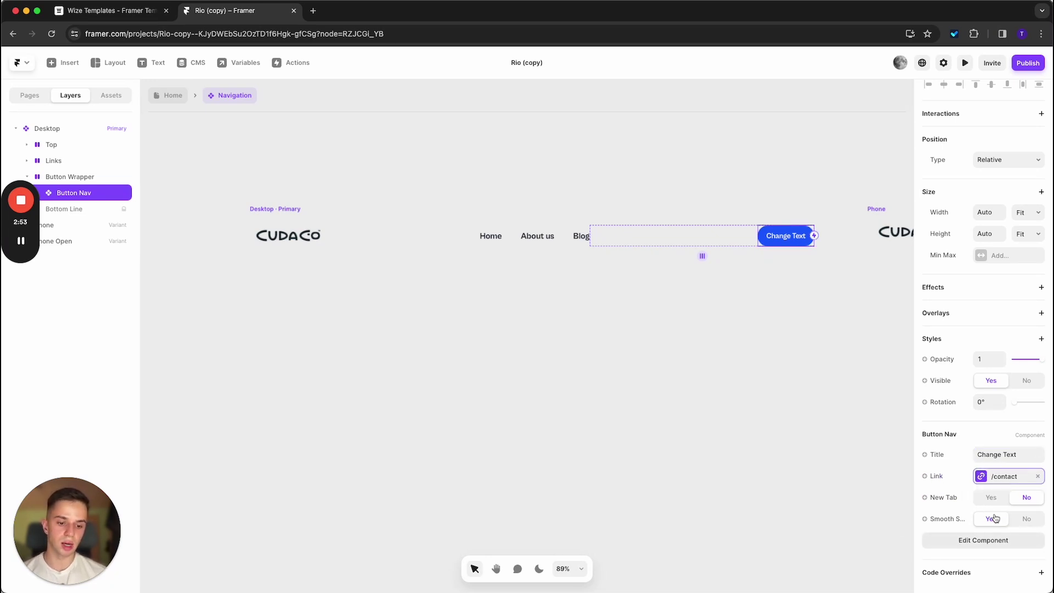
click(673, 370)
scroll(551, 368, down, 2)
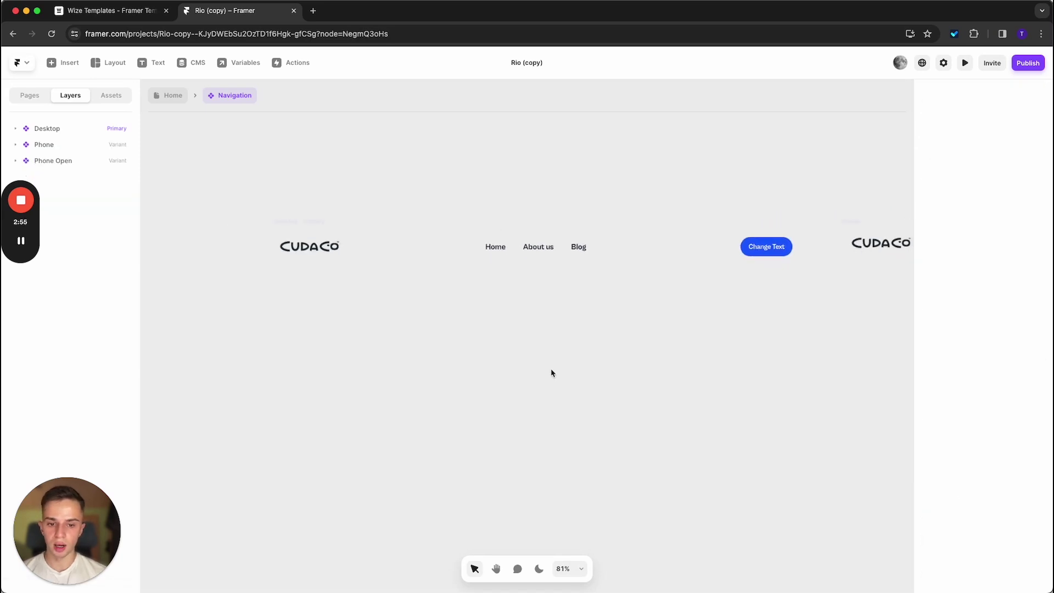
- Check the Phone and Phone Open variants of the navigation component and return to the Home page
scroll(551, 373, down, 2)
scroll(536, 341, right, 6)
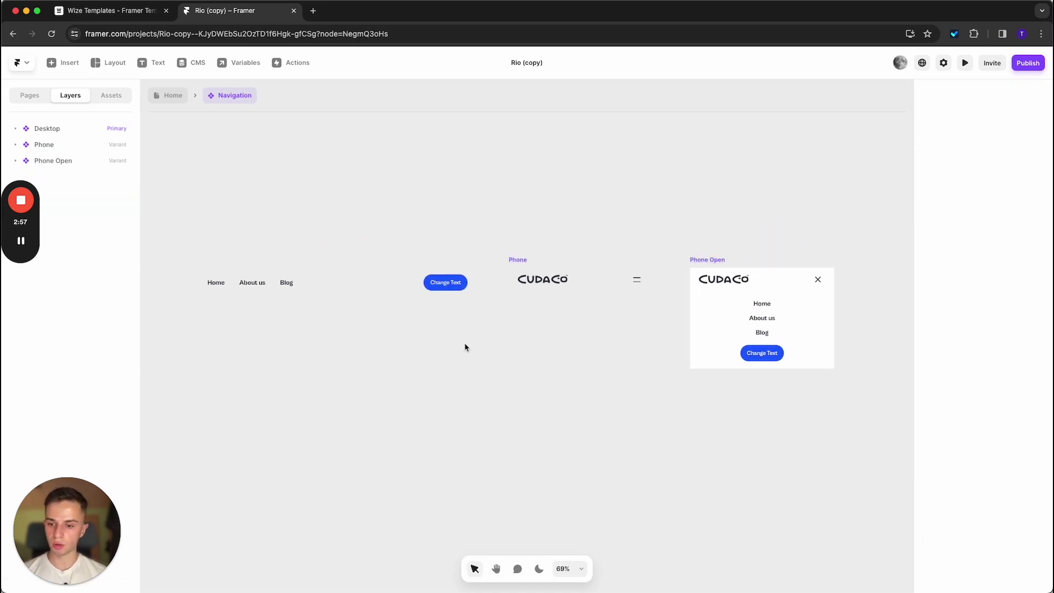
scroll(494, 349, left, 2)
key(Escape)
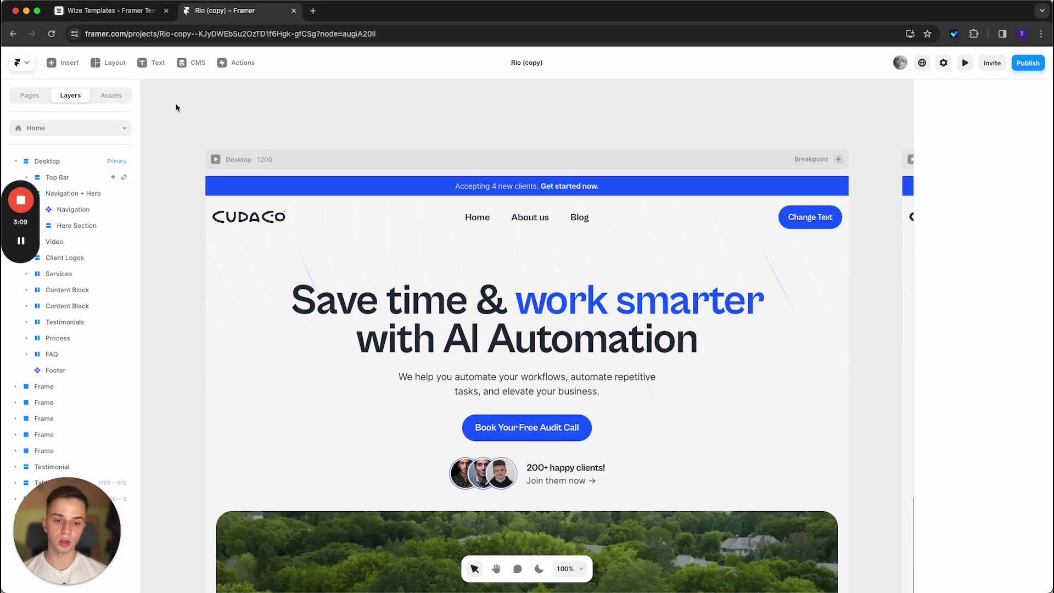
- Change the project's Accent color style to the purple #640CC2
click(114, 95)
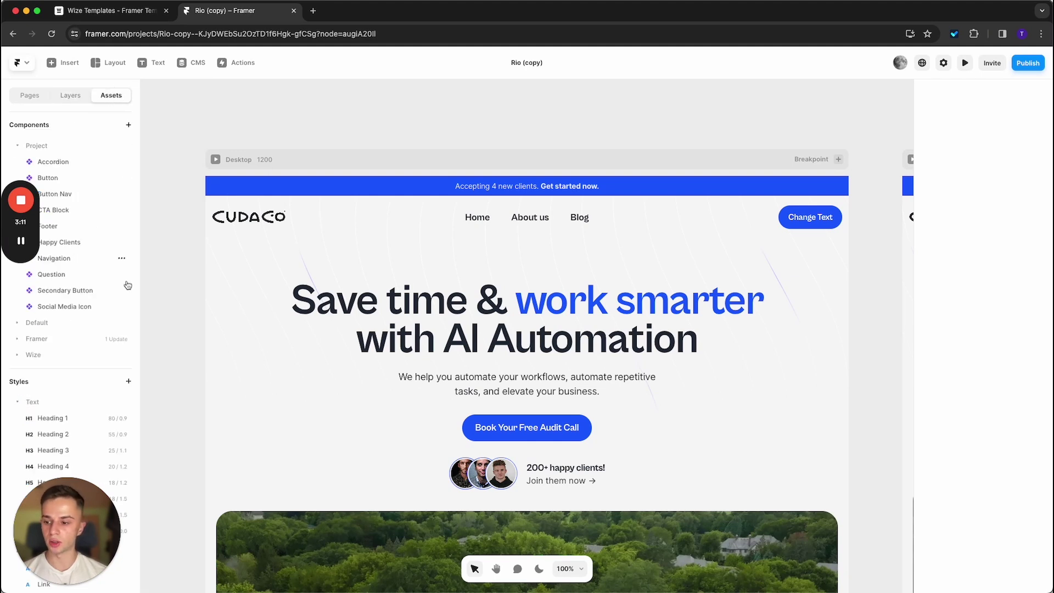
drag(67, 530, 184, 373)
scroll(76, 449, down, 3)
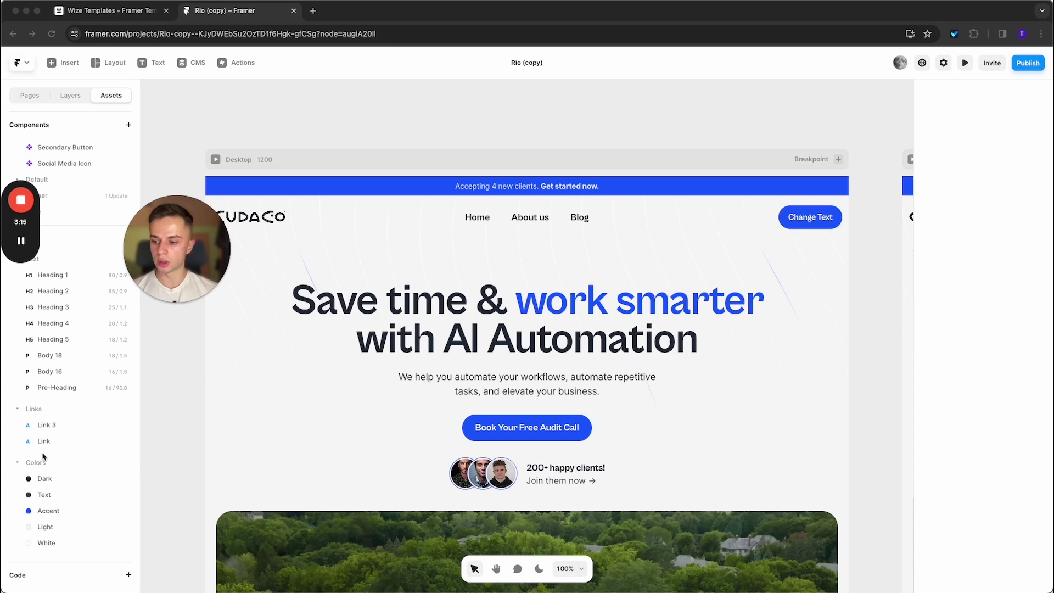
click(55, 511)
mouse_move(214, 542)
mouse_down()
mouse_move(199, 546)
mouse_move(234, 546)
mouse_move(216, 549)
mouse_up()
drag(265, 489, 272, 485)
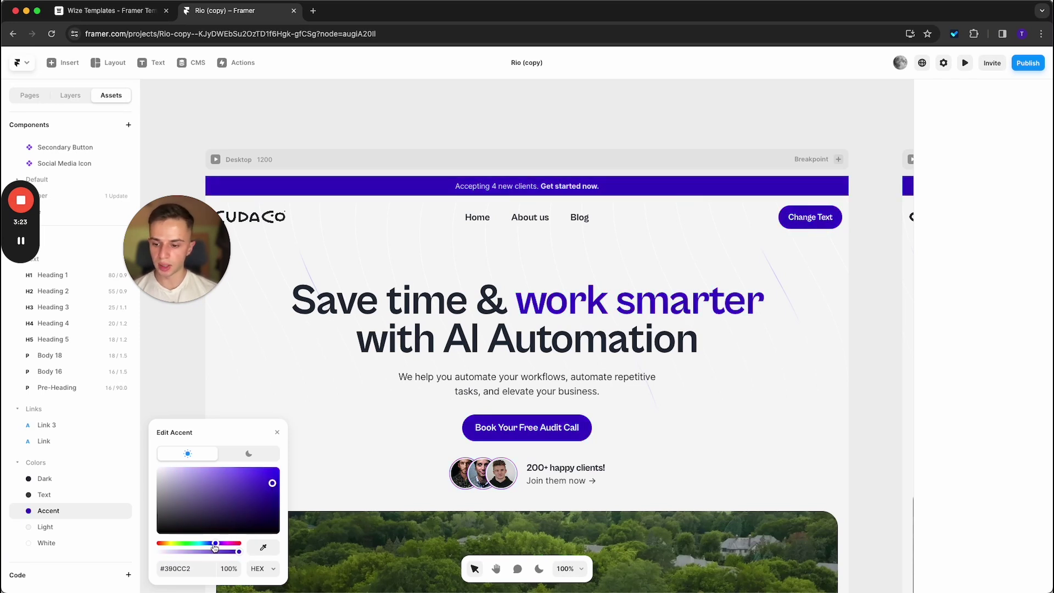
drag(215, 547, 218, 547)
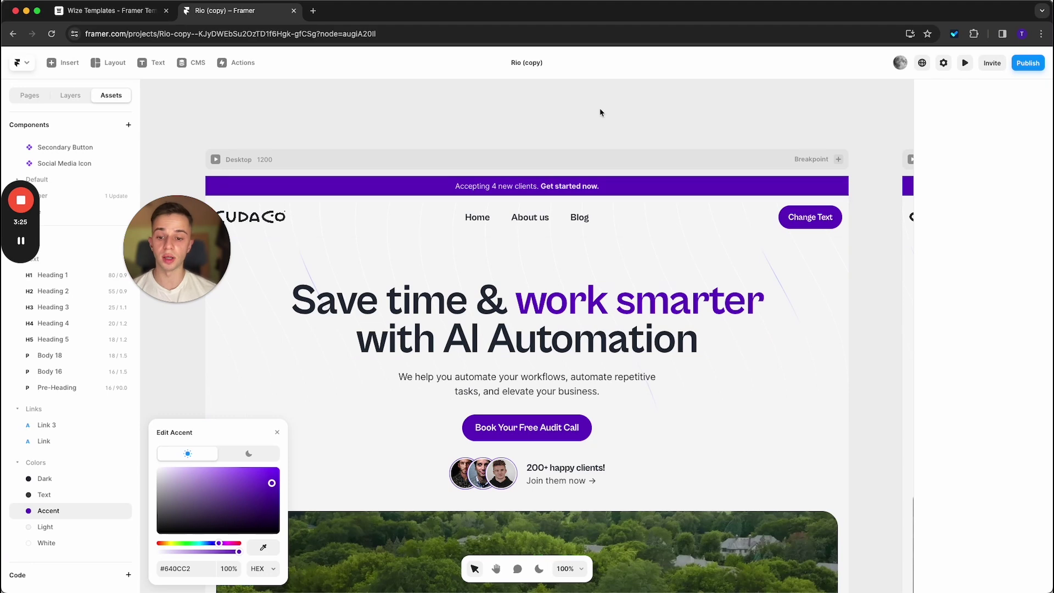
- Look through the Home page's sections for elements that do not follow the Accent color
ctrl+scroll(614, 157, down, 5)
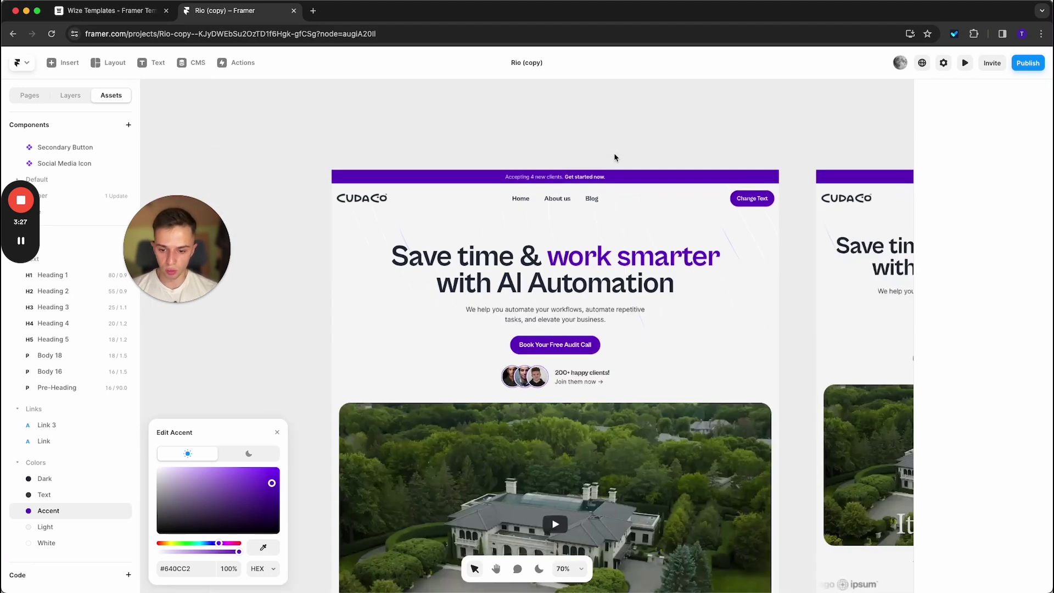
scroll(615, 158, down, 3)
scroll(615, 158, down, 8)
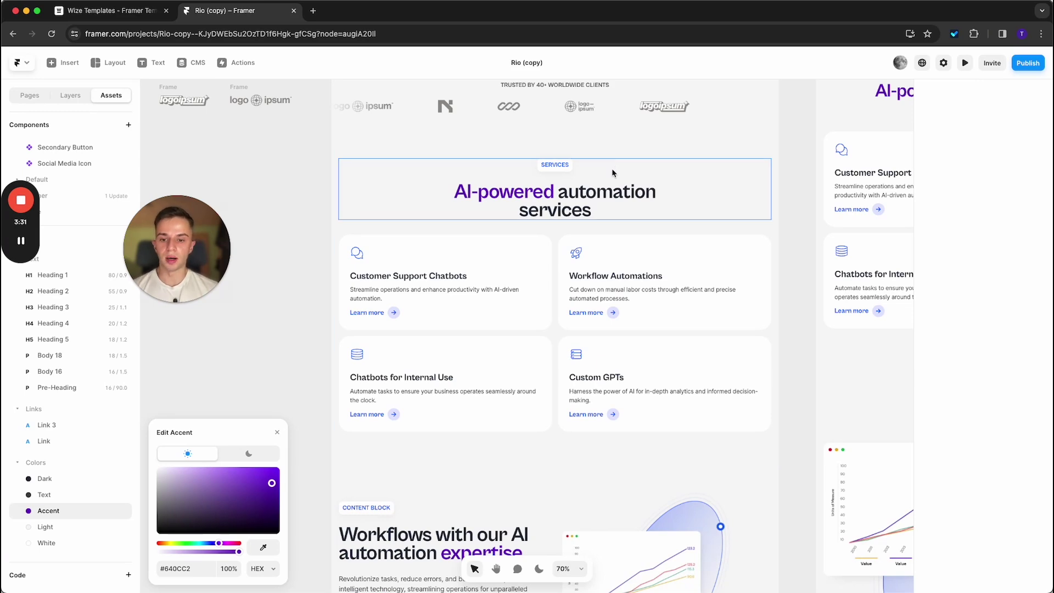
scroll(613, 170, down, 5)
scroll(612, 174, down, 7)
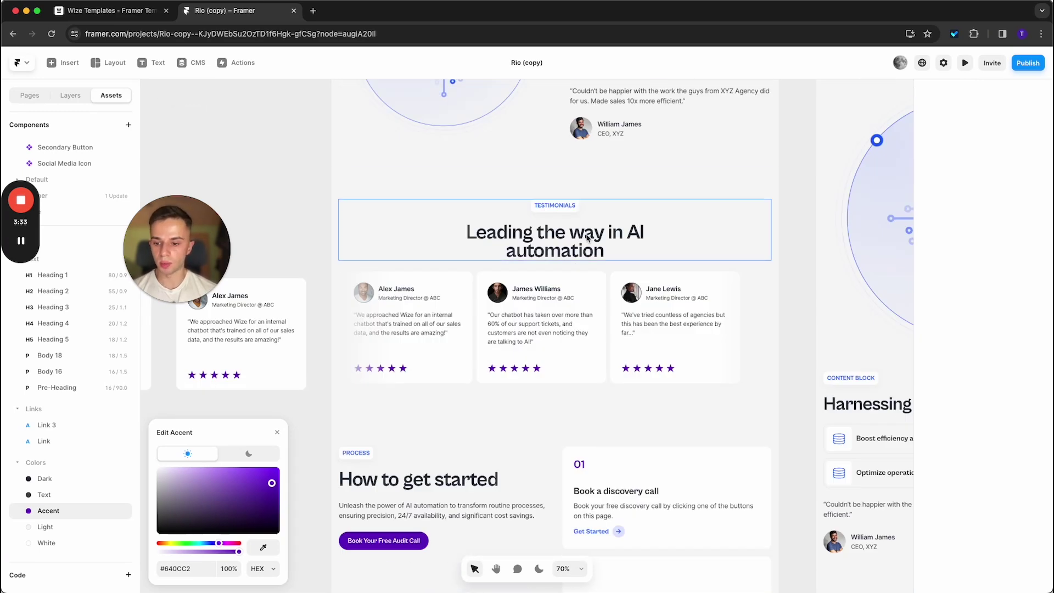
scroll(528, 403, up, 12)
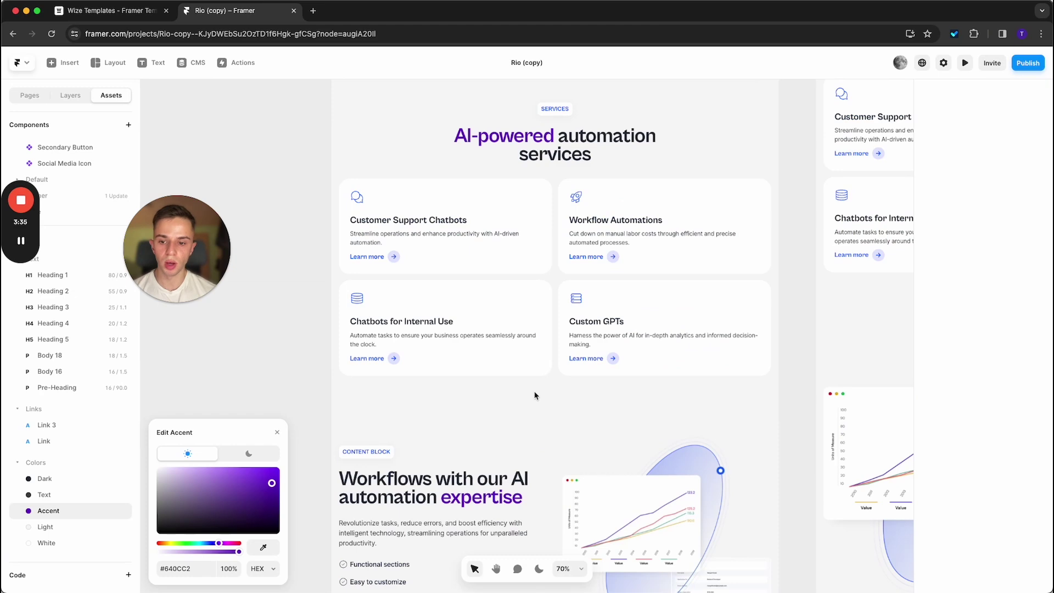
scroll(571, 242, up, 3)
scroll(439, 274, down, 3)
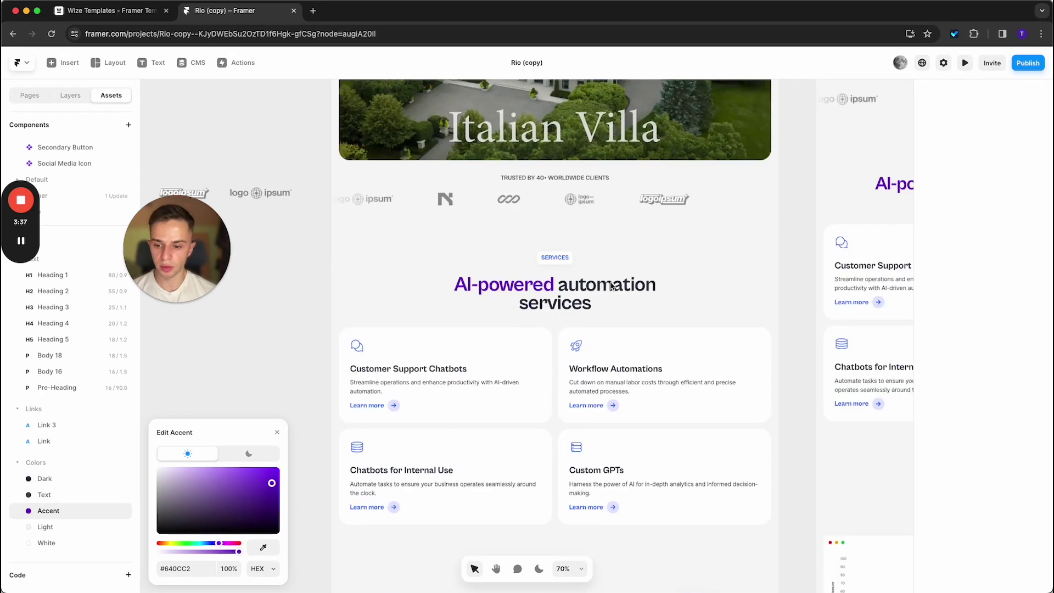
- Fill all three paths of the Customer Support Chatbots icon with the Accent color style and leave the icon's vector editing
click(355, 276)
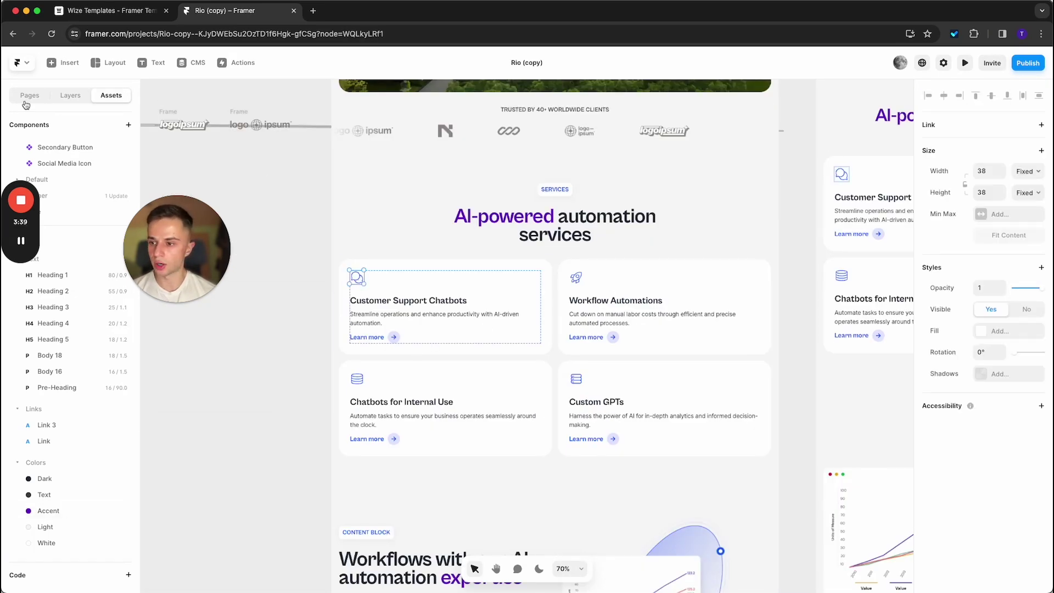
click(70, 97)
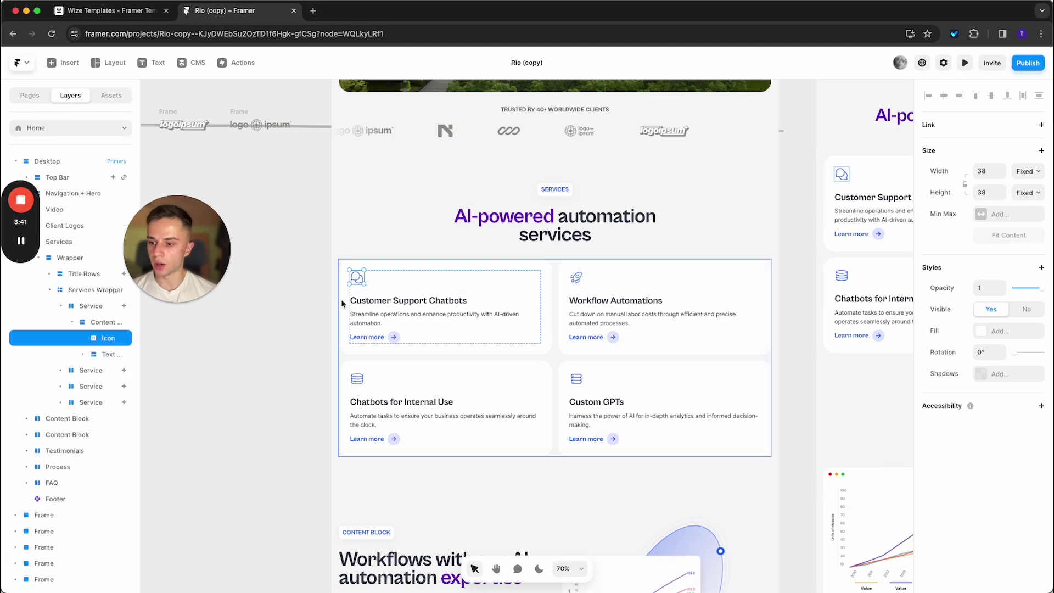
scroll(361, 287, up, 5)
scroll(362, 287, up, 3)
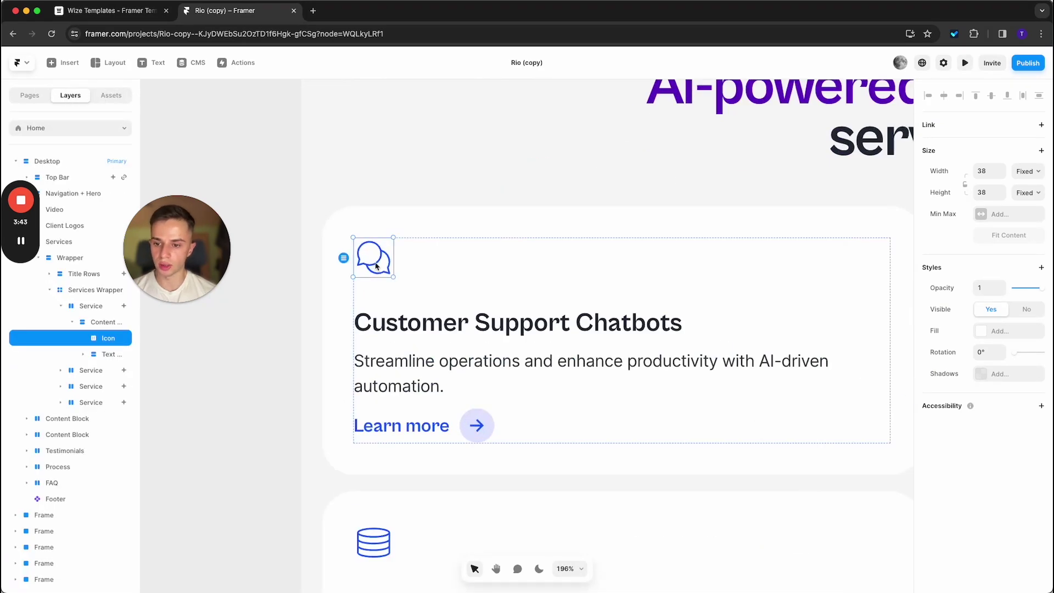
double_click(376, 266)
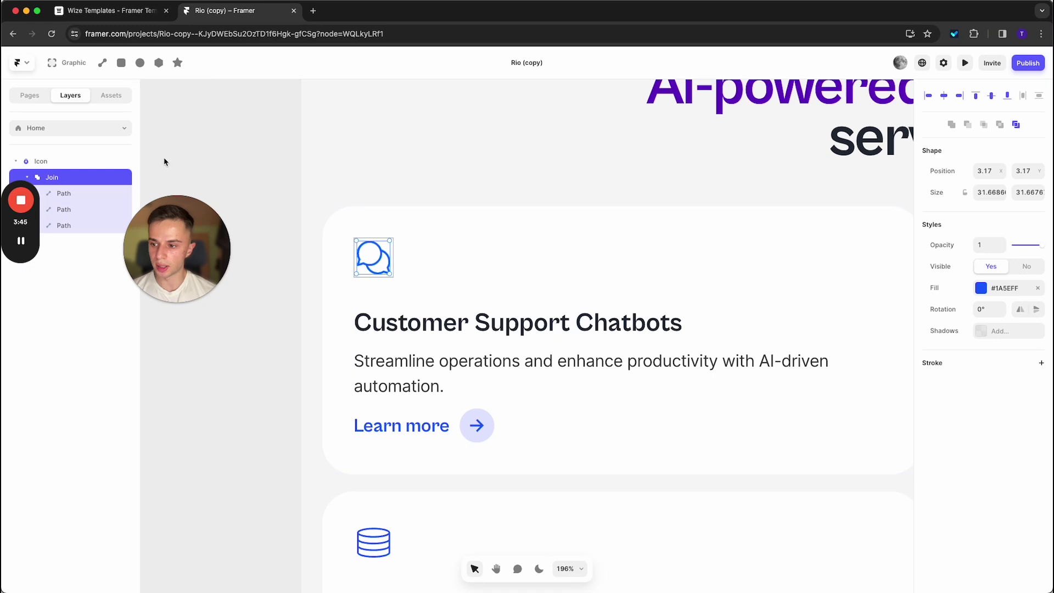
click(68, 193)
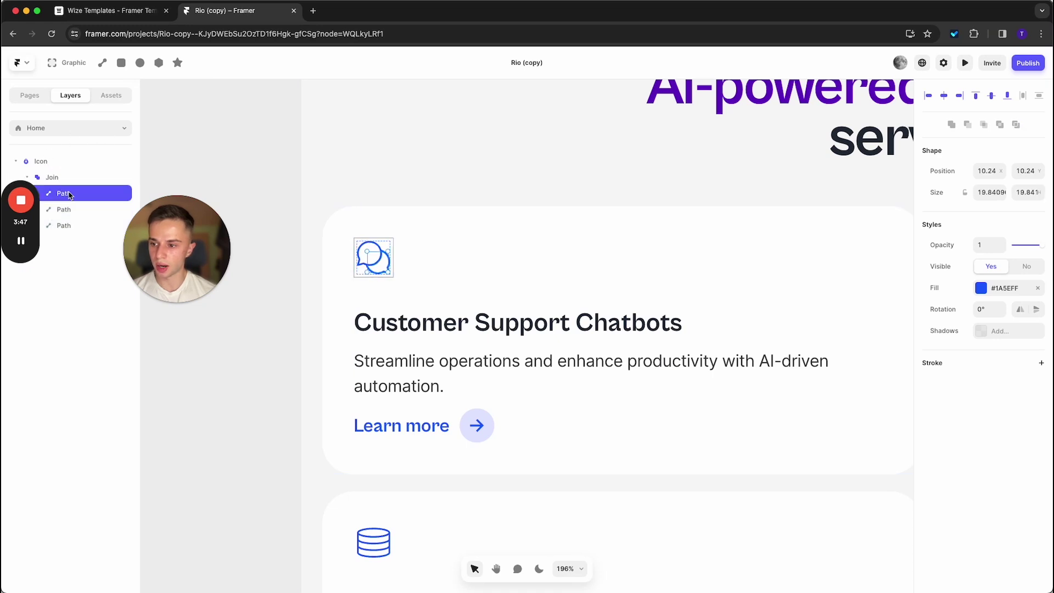
shift+click(68, 226)
click(991, 289)
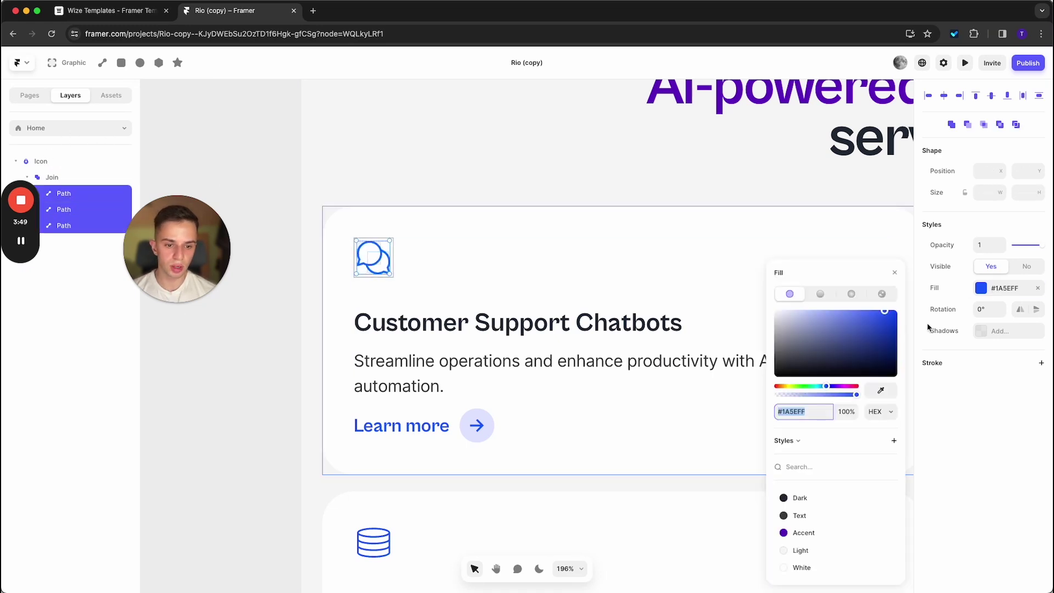
click(806, 534)
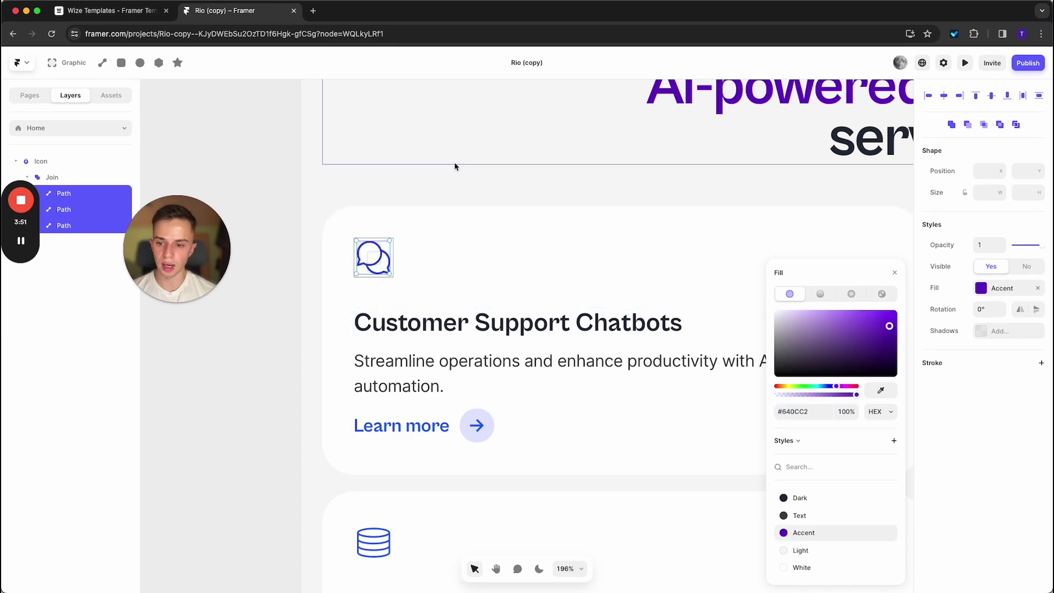
click(434, 423)
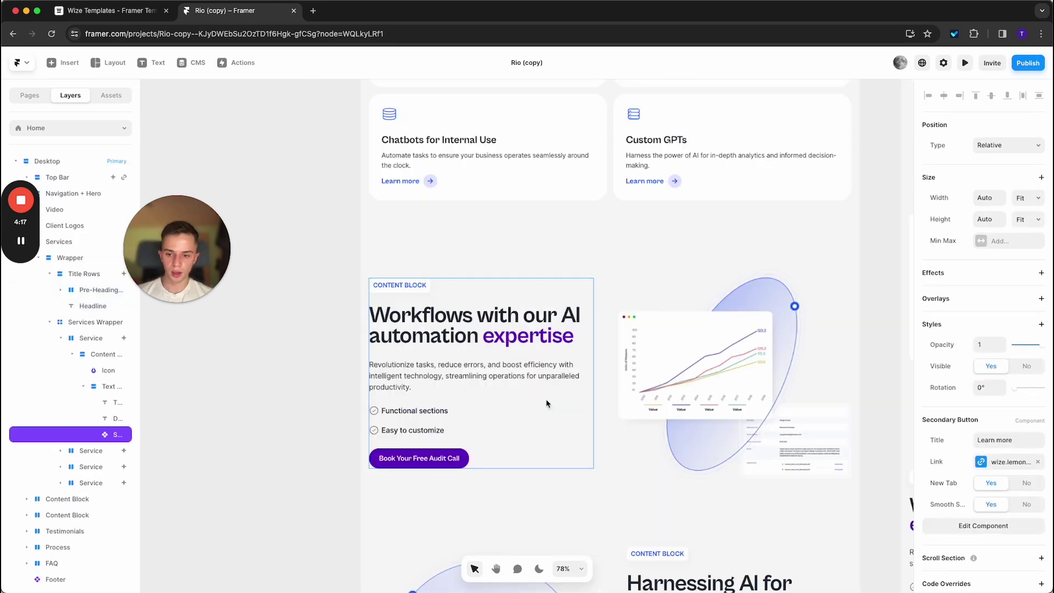
- Check the text color options of the pre-heading above "Workflows with our AI automation expertise" and close them
click(400, 283)
scroll(1038, 471, down, 2)
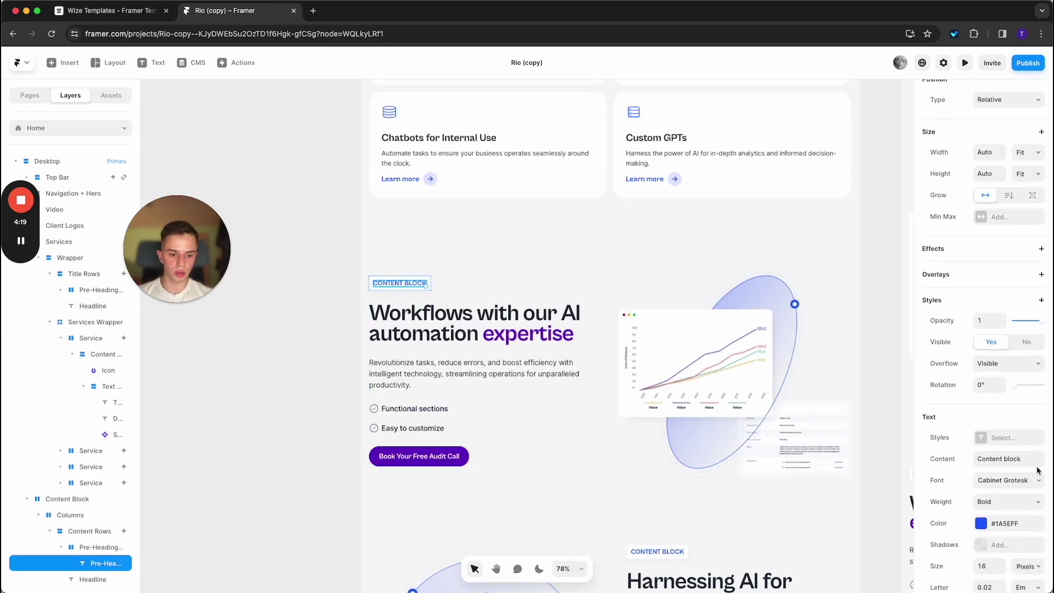
scroll(1037, 471, down, 3)
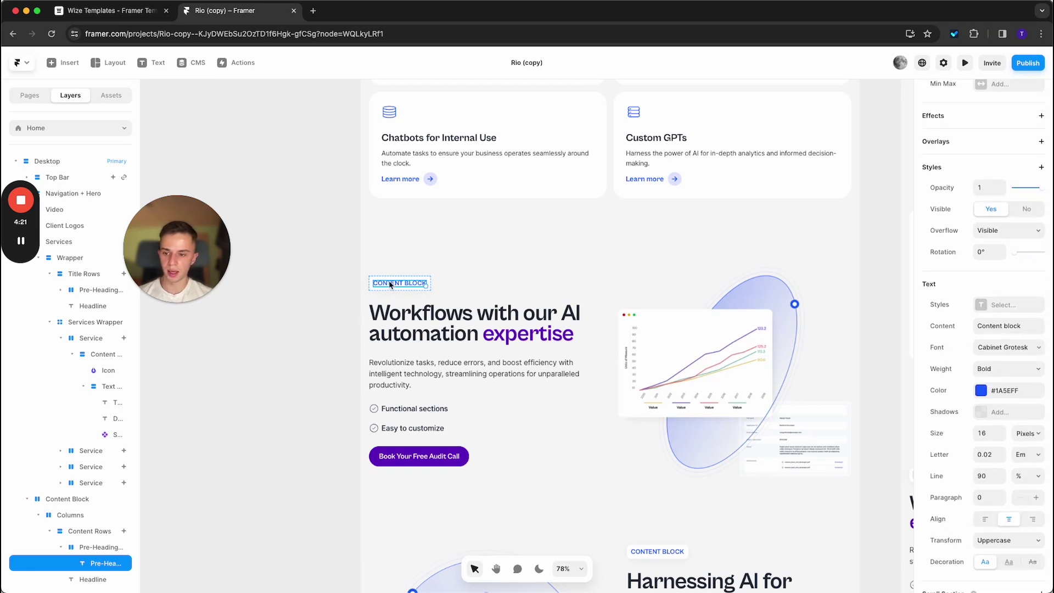
click(1008, 396)
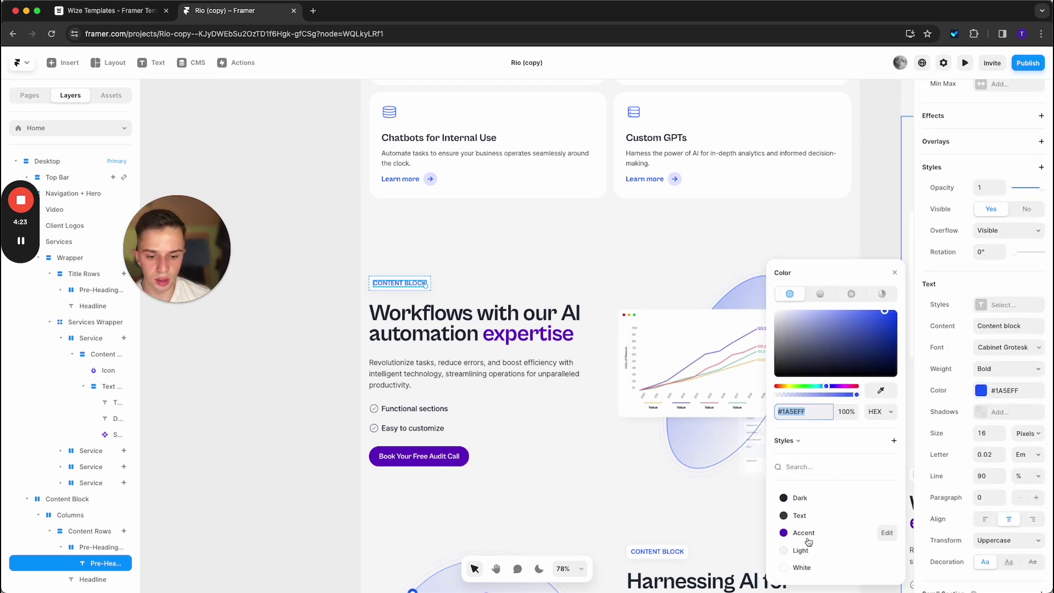
click(470, 235)
- Select the pre-headings of the Home page's sections together, set their text color to the Accent style and deselect them
scroll(549, 274, up, 7)
click(610, 297)
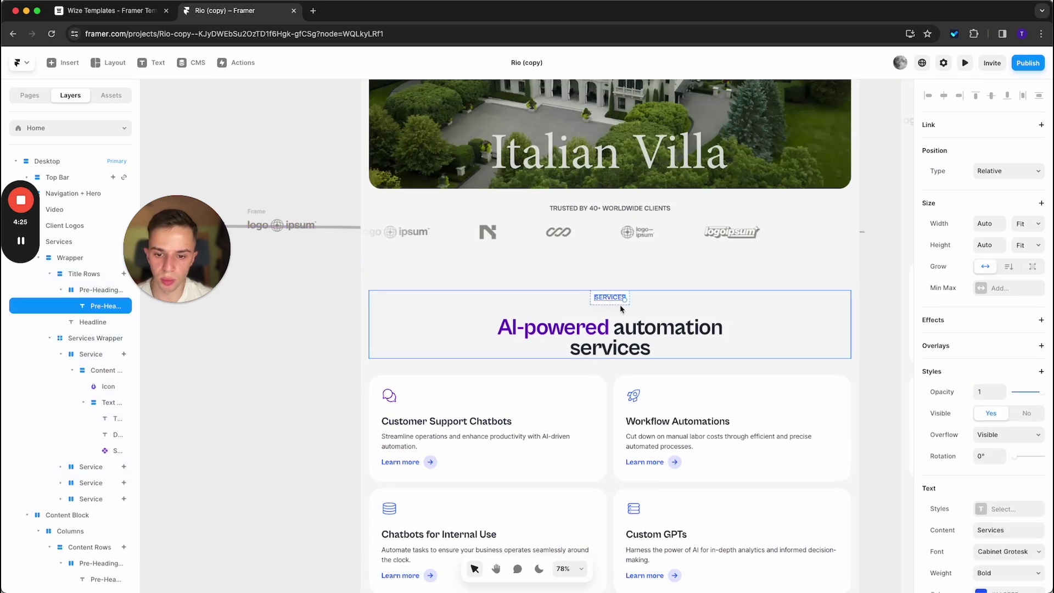
scroll(621, 309, down, 15)
scroll(659, 254, down, 10)
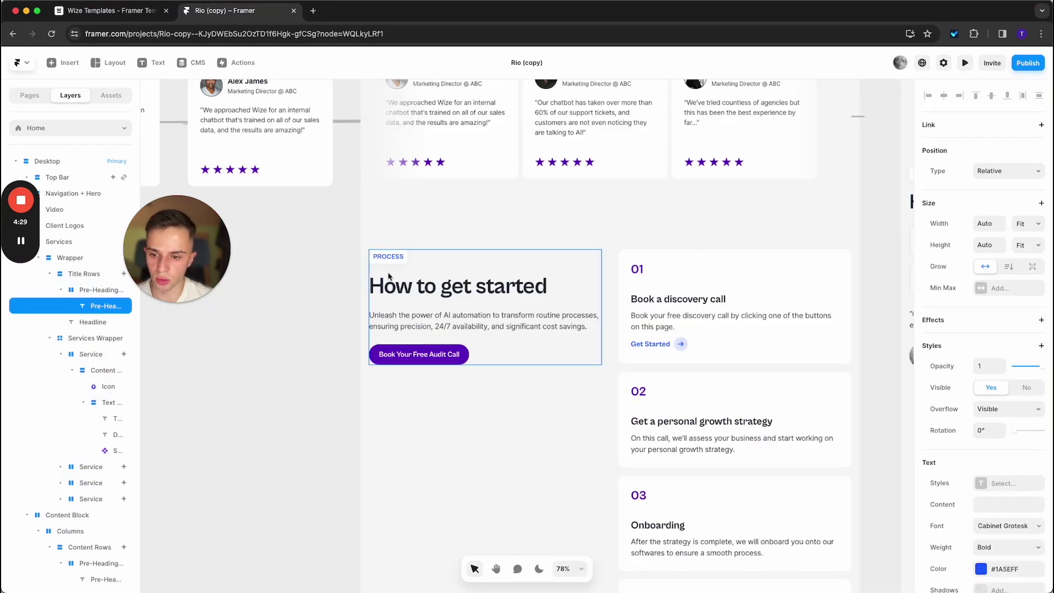
scroll(635, 351, down, 10)
scroll(612, 179, up, 2)
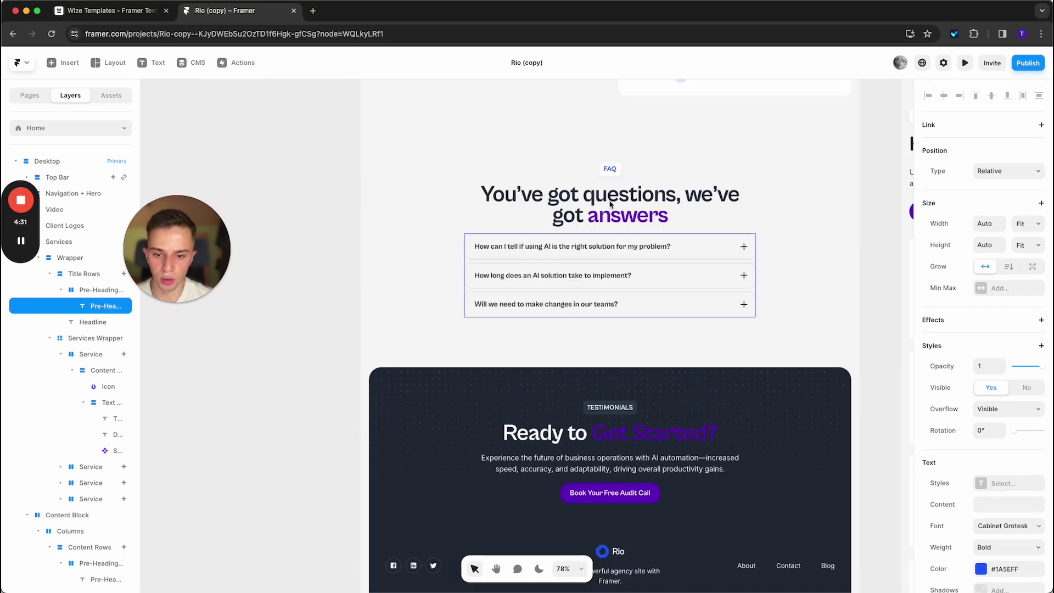
key(ctrl+z)
scroll(945, 483, down, 2)
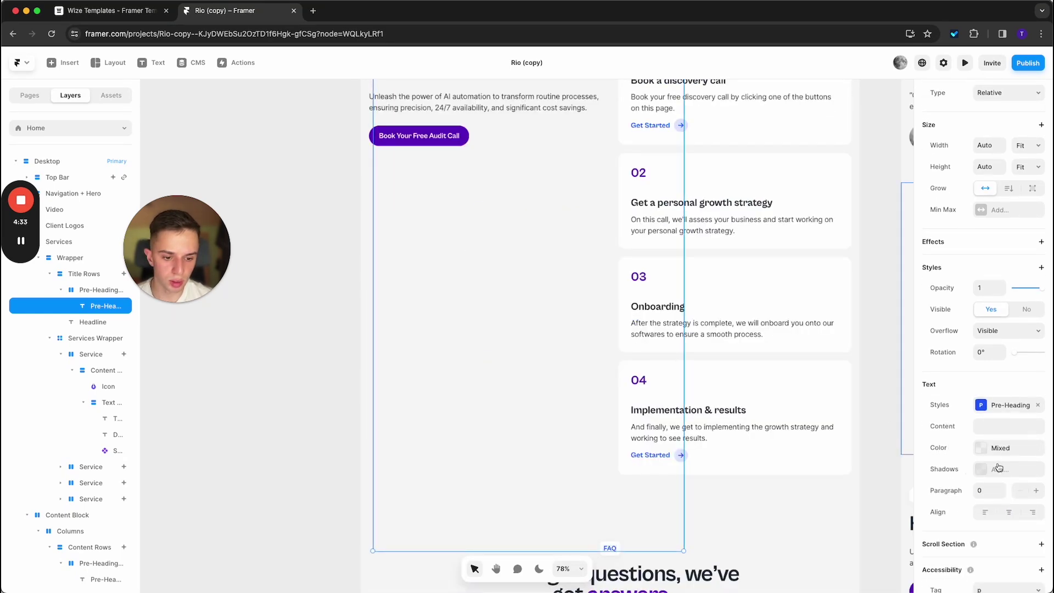
click(999, 447)
scroll(680, 368, up, 10)
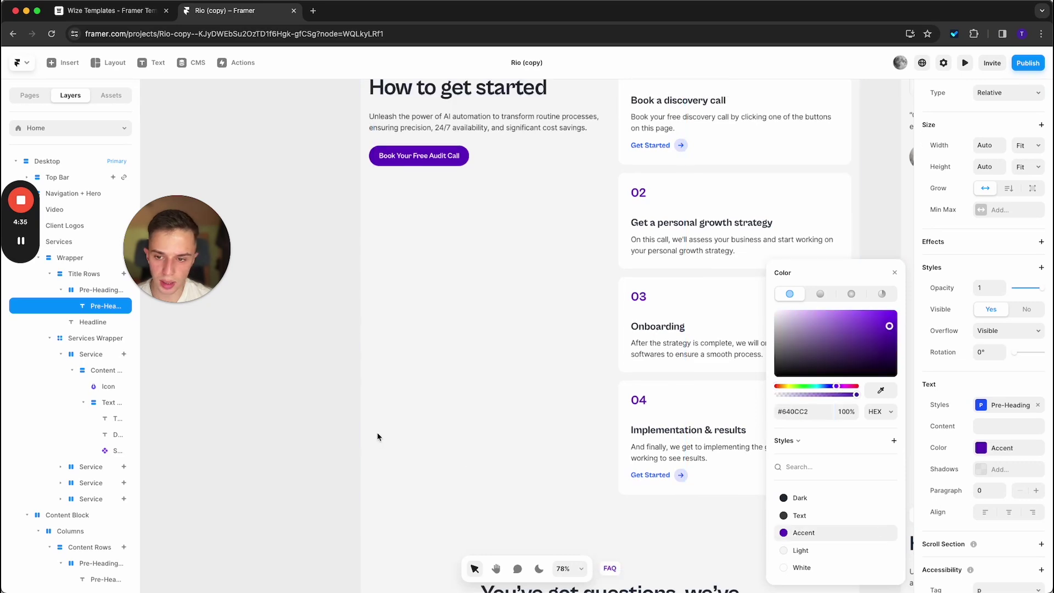
key(Escape)
- Open the Footer component of the Home page's Desktop breakpoint for editing
scroll(680, 368, up, 10)
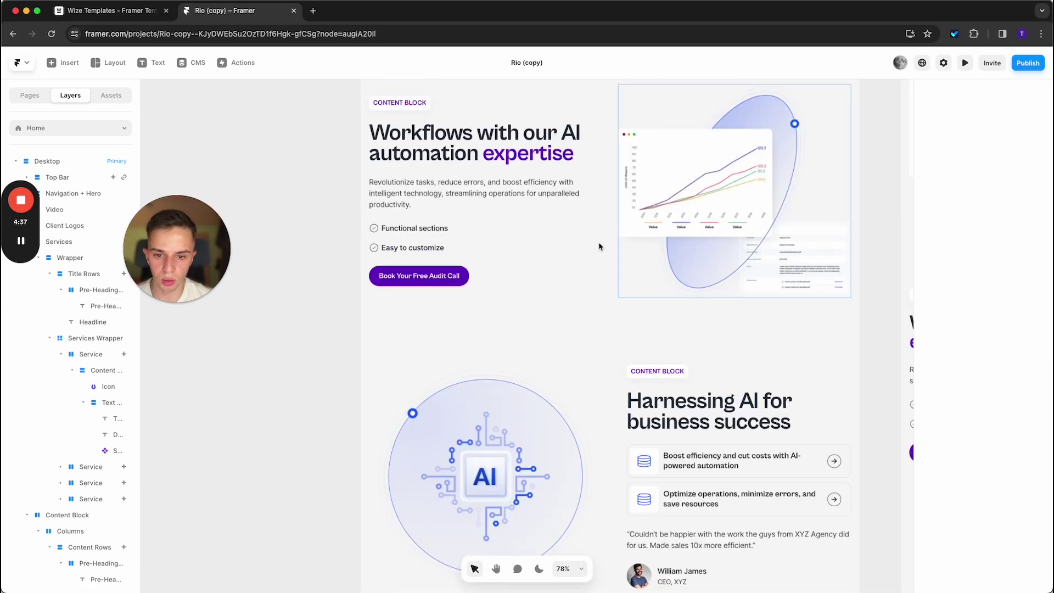
scroll(603, 329, down, 20)
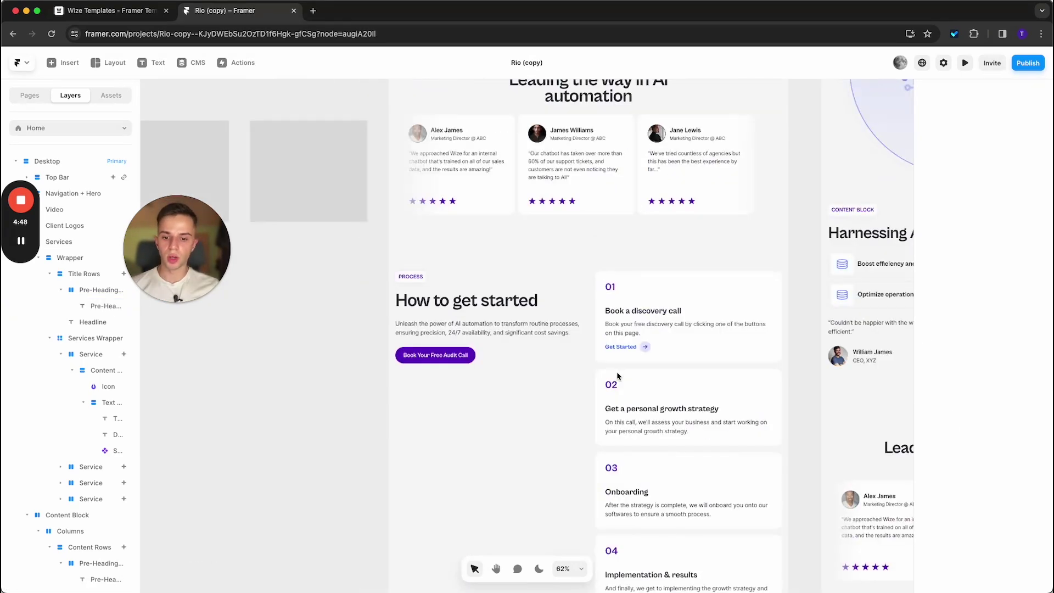
scroll(615, 420, up, 2)
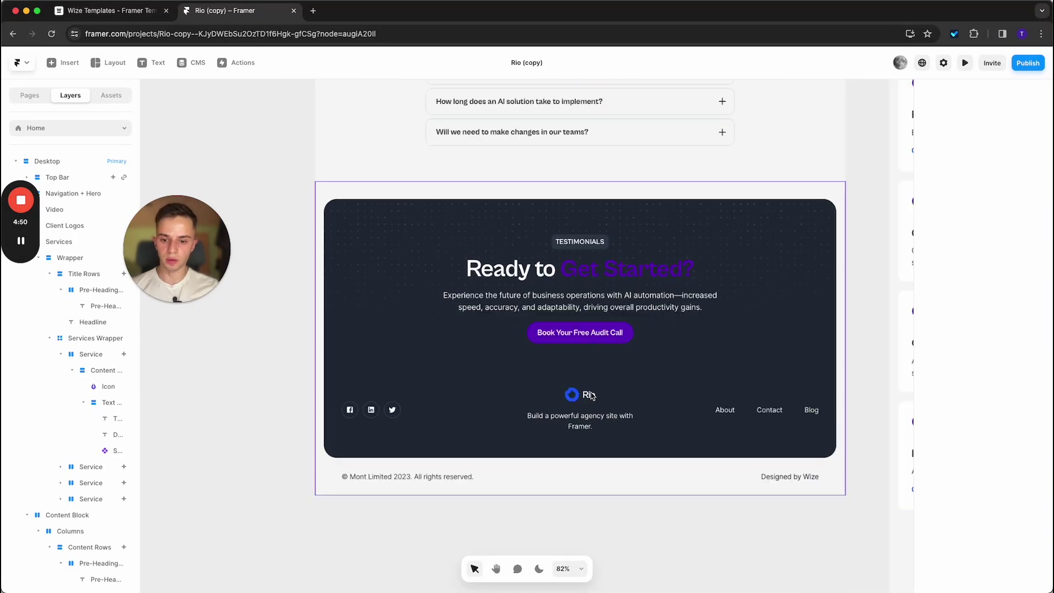
click(510, 392)
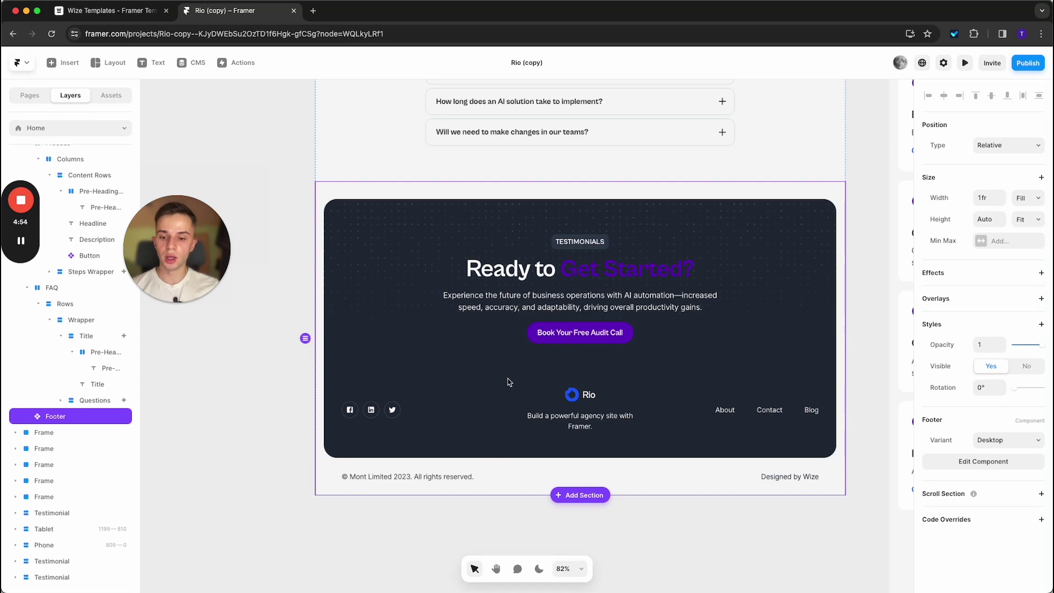
double_click(507, 381)
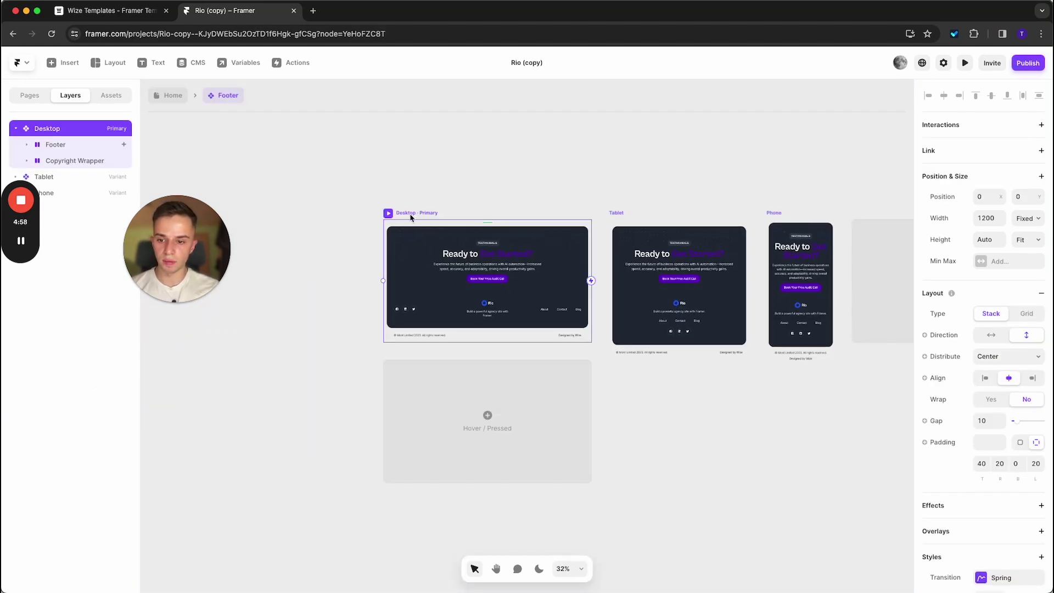
- Check the Footer component's Tablet and Phone variants and return to a closer look at the Desktop variant
click(618, 215)
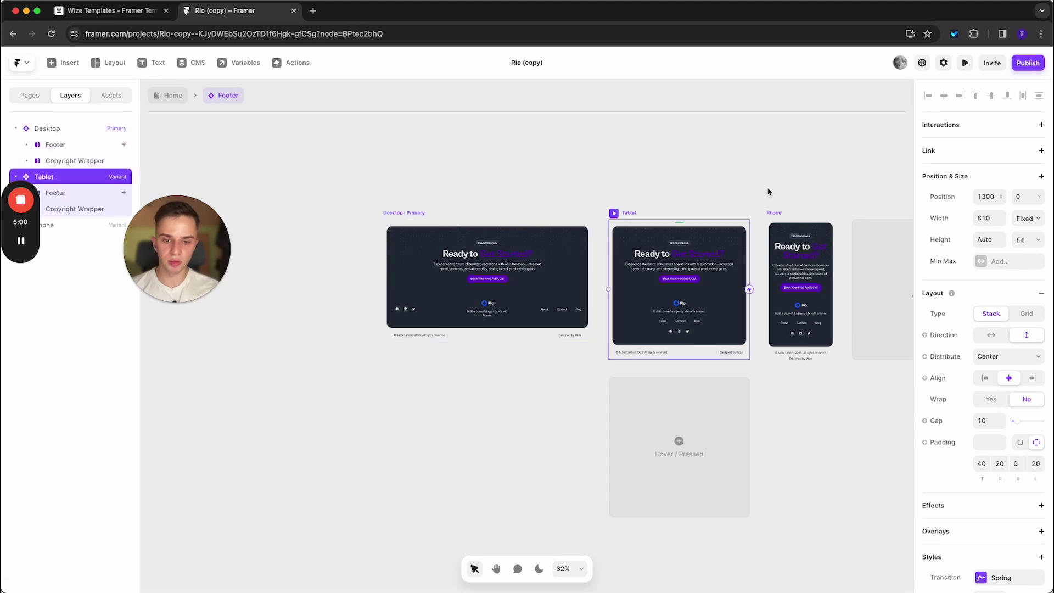
click(785, 212)
click(714, 172)
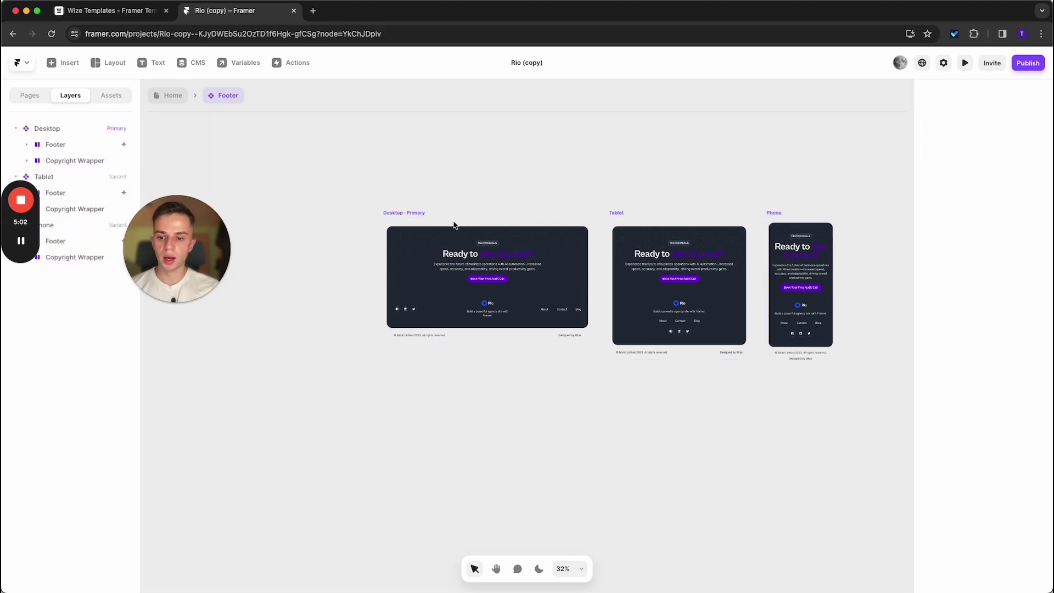
scroll(453, 225, up, 5)
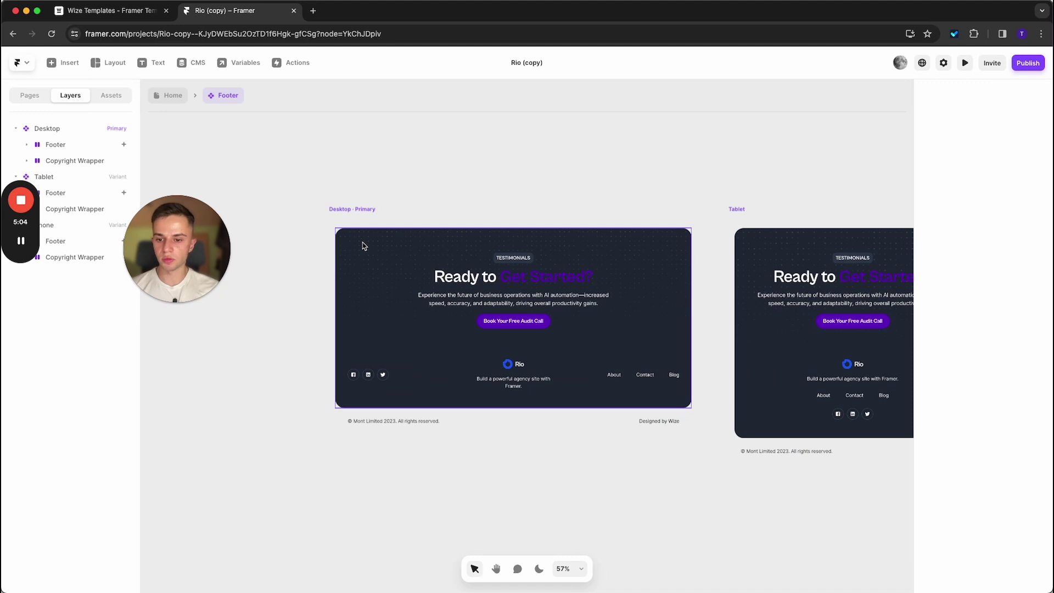
- Select the Image Overlay layer of the Footer's Desktop variant and examine its layout and style settings
click(362, 245)
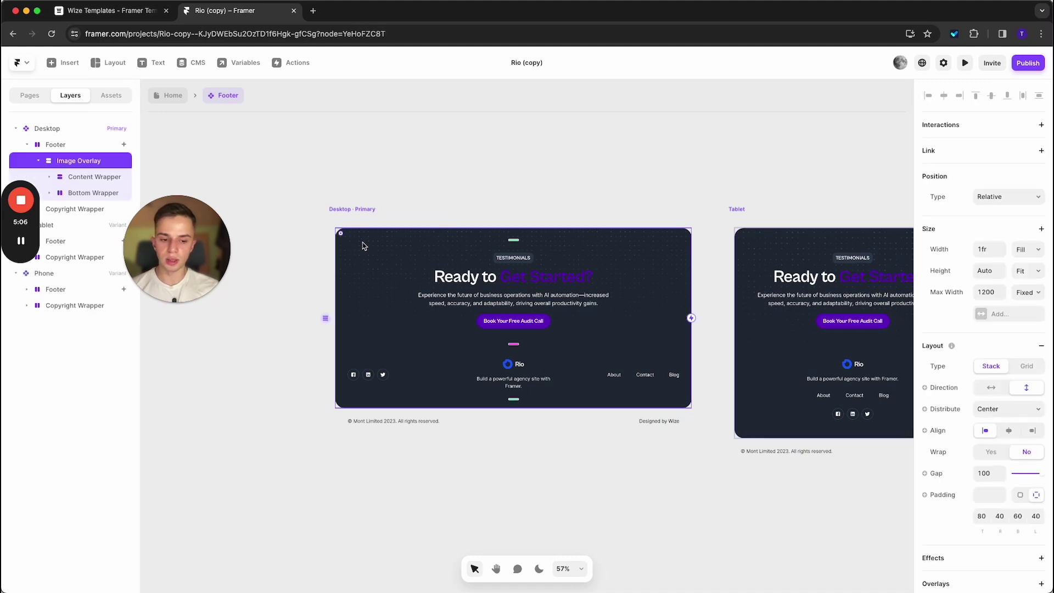
scroll(982, 329, down, 3)
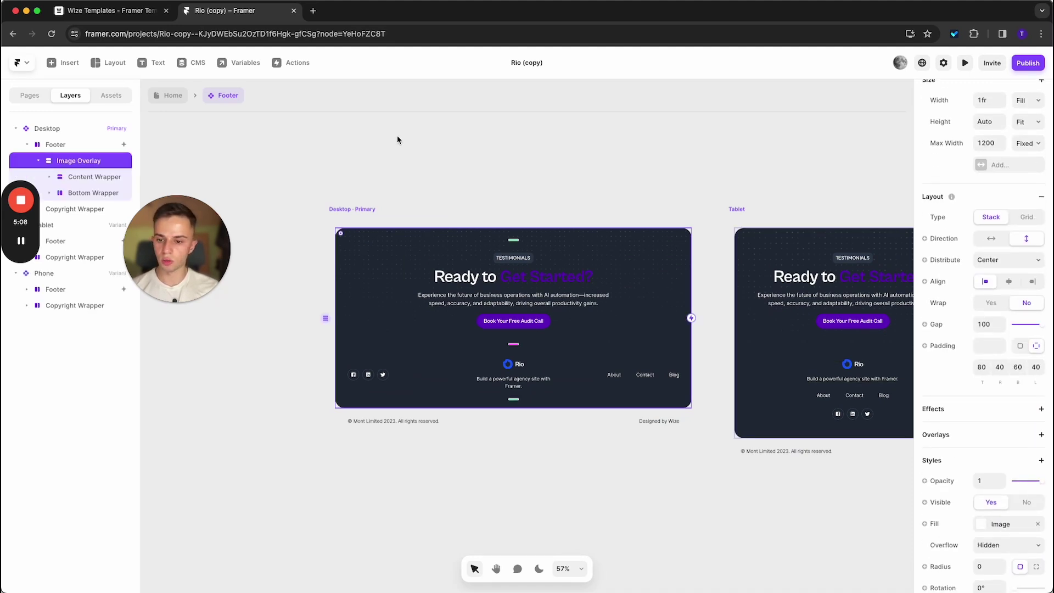
click(415, 306)
key(Escape)
key(Escape)
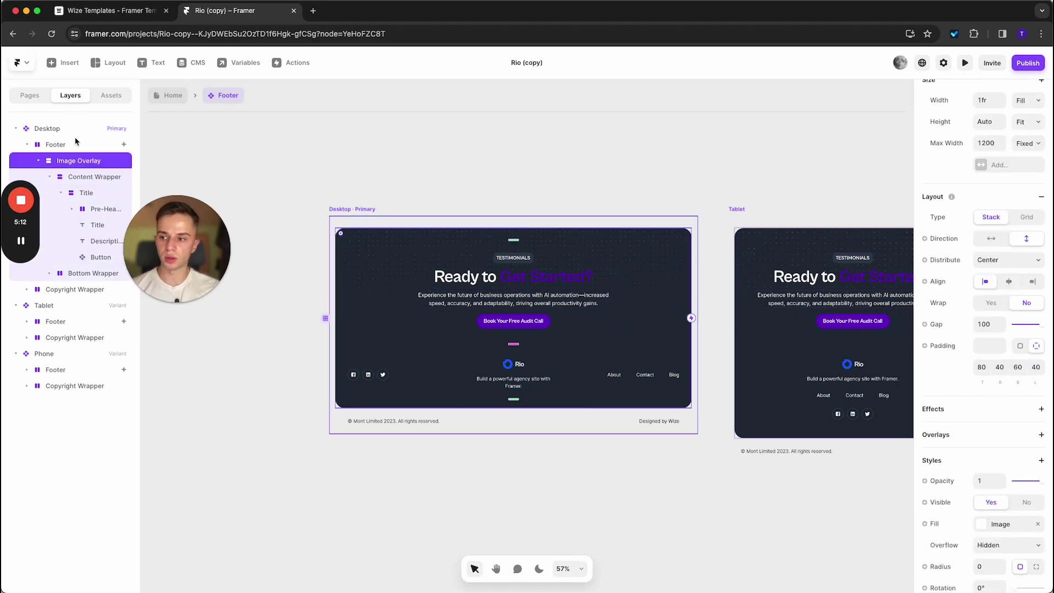
scroll(1002, 420, down, 3)
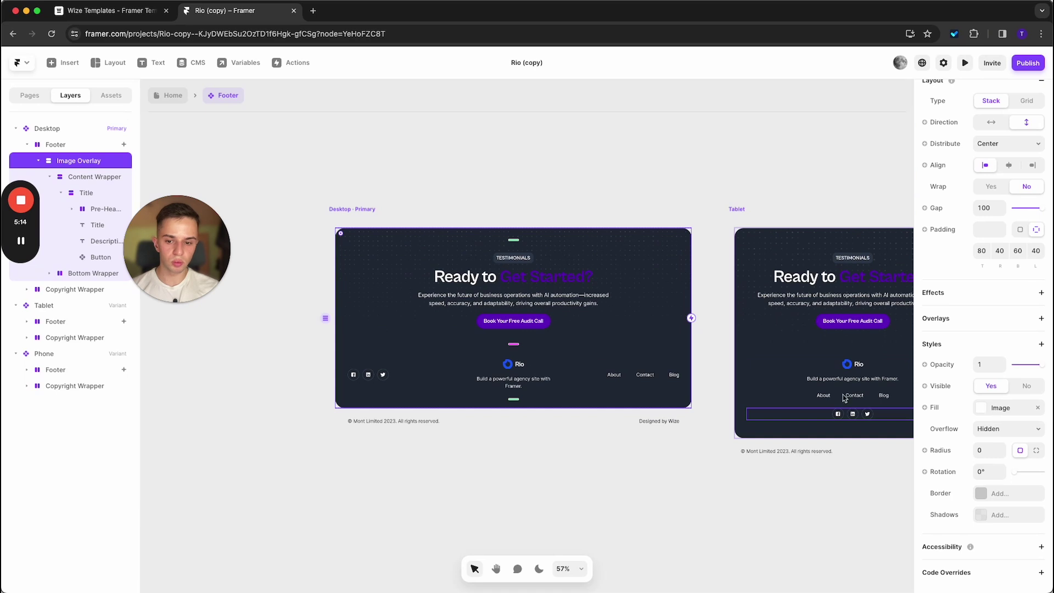
scroll(388, 254, up, 5)
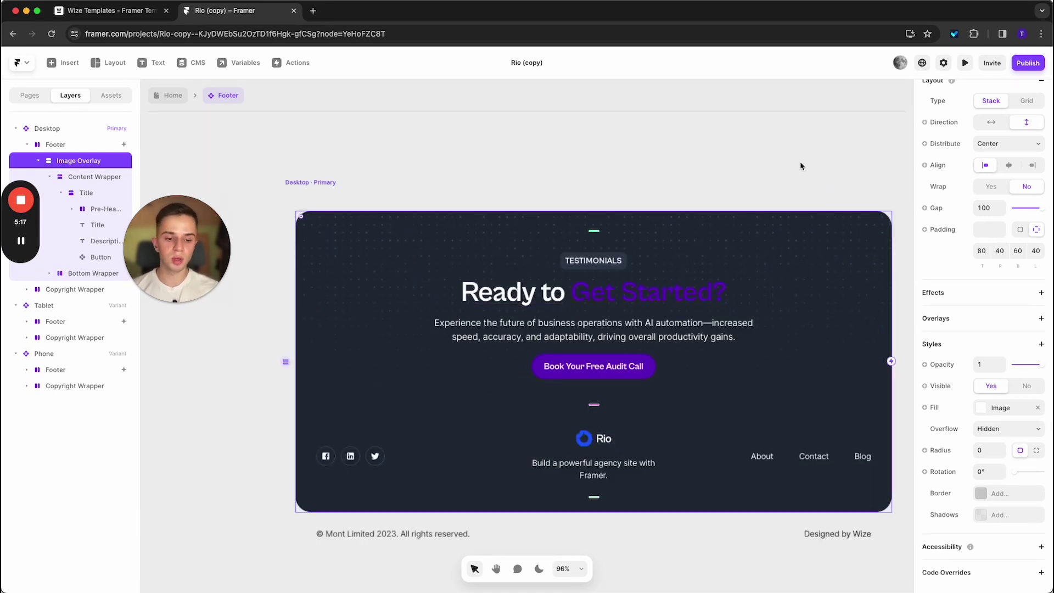
- Try removing the image fill from the Desktop variant's Image Overlay, restore it and deselect the layer
click(1038, 409)
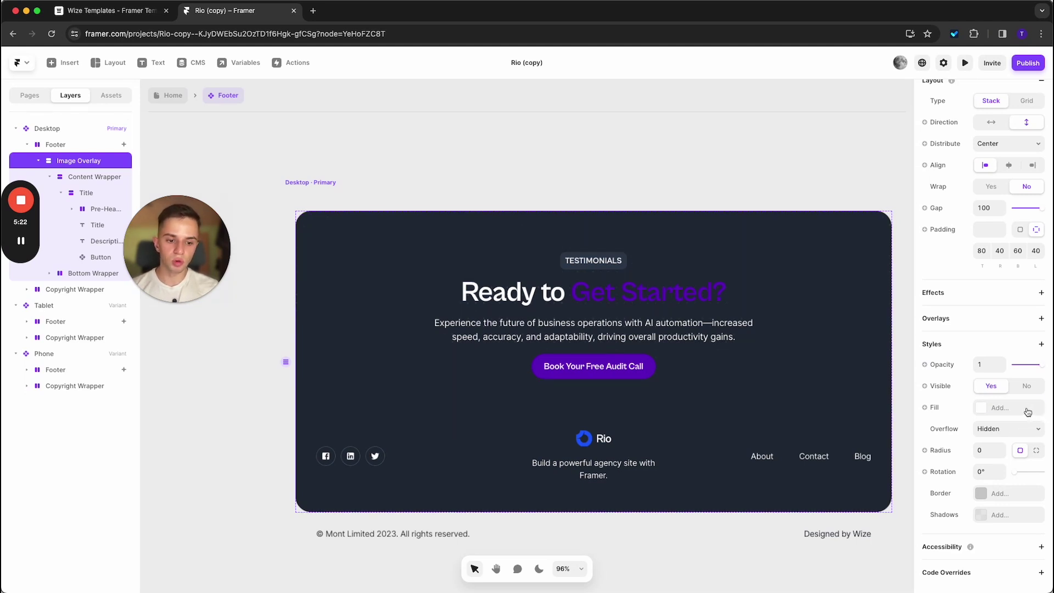
click(1029, 412)
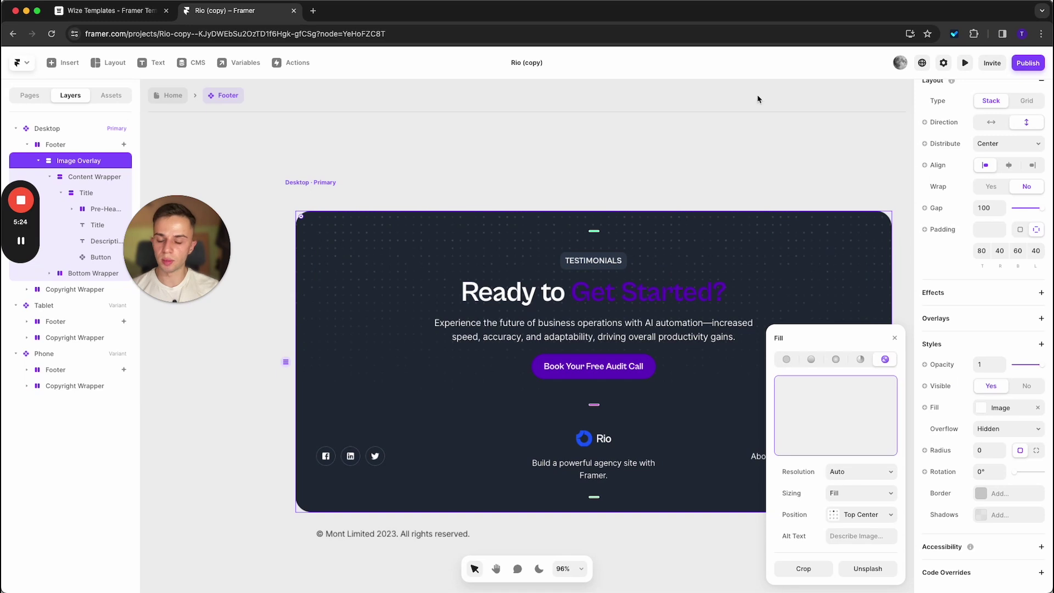
click(760, 136)
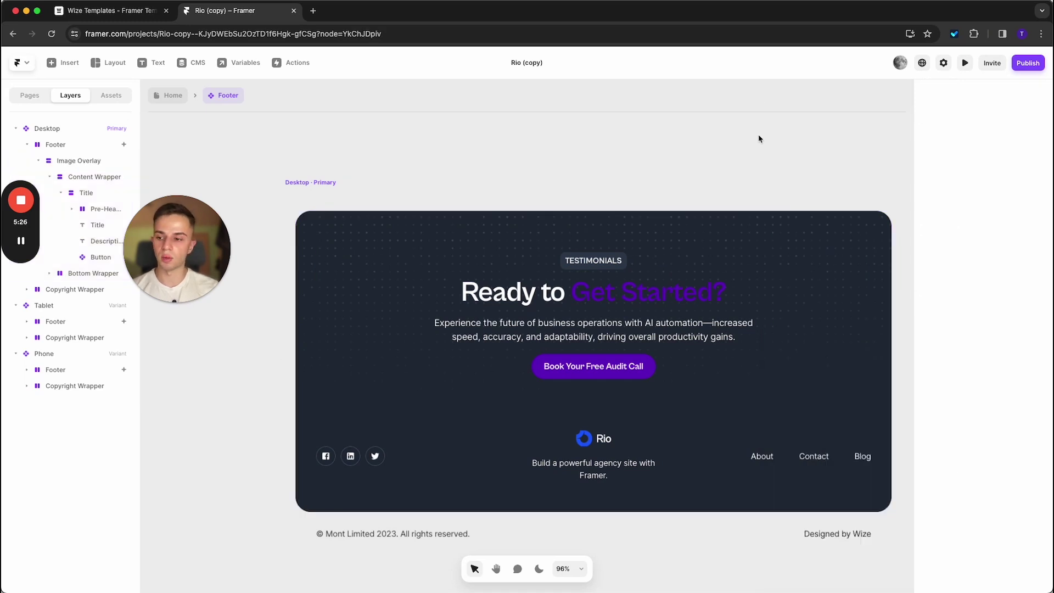
- Check the fill color options of the Footer layer in the Desktop variant, keep the Dark style and close them
click(364, 222)
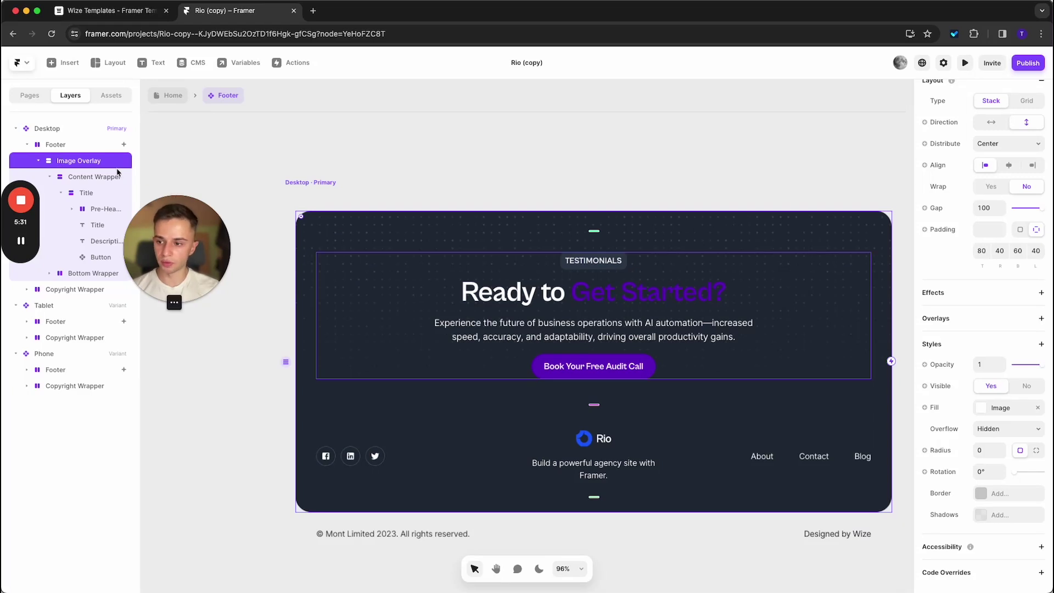
click(61, 149)
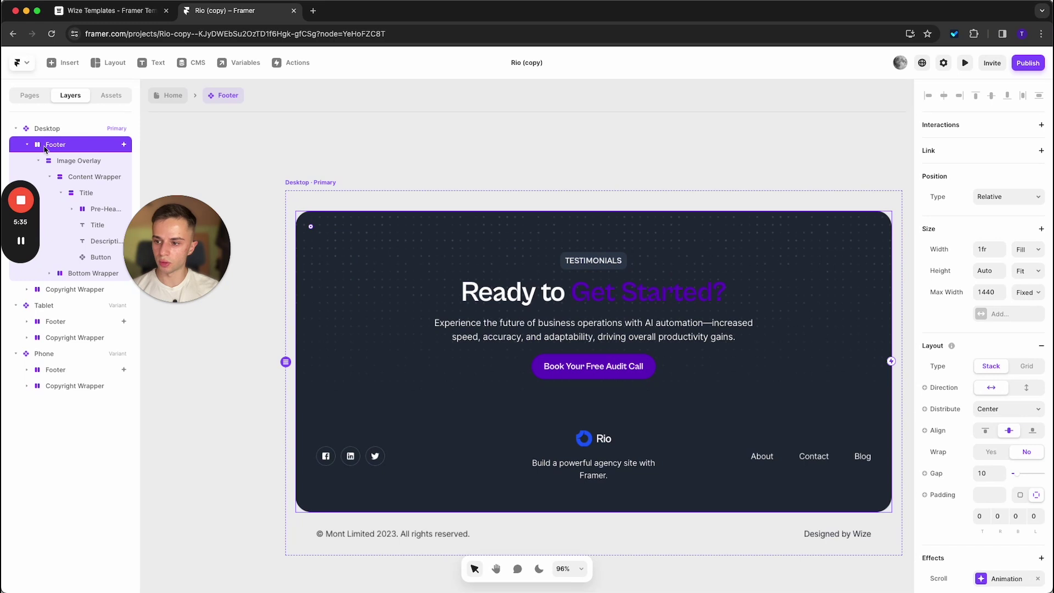
scroll(997, 423, down, 6)
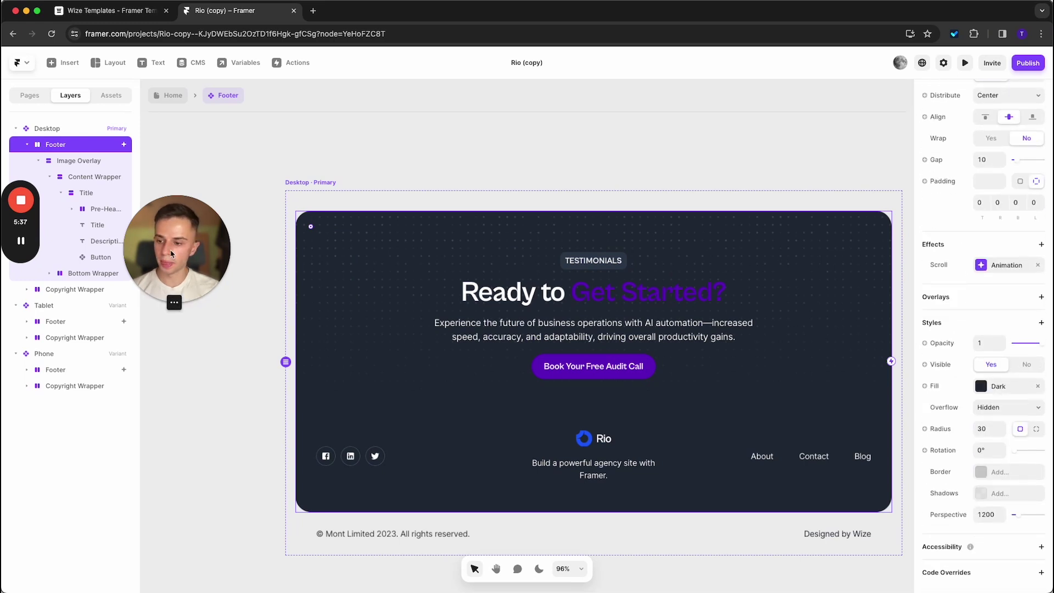
drag(170, 251, 93, 495)
click(1008, 387)
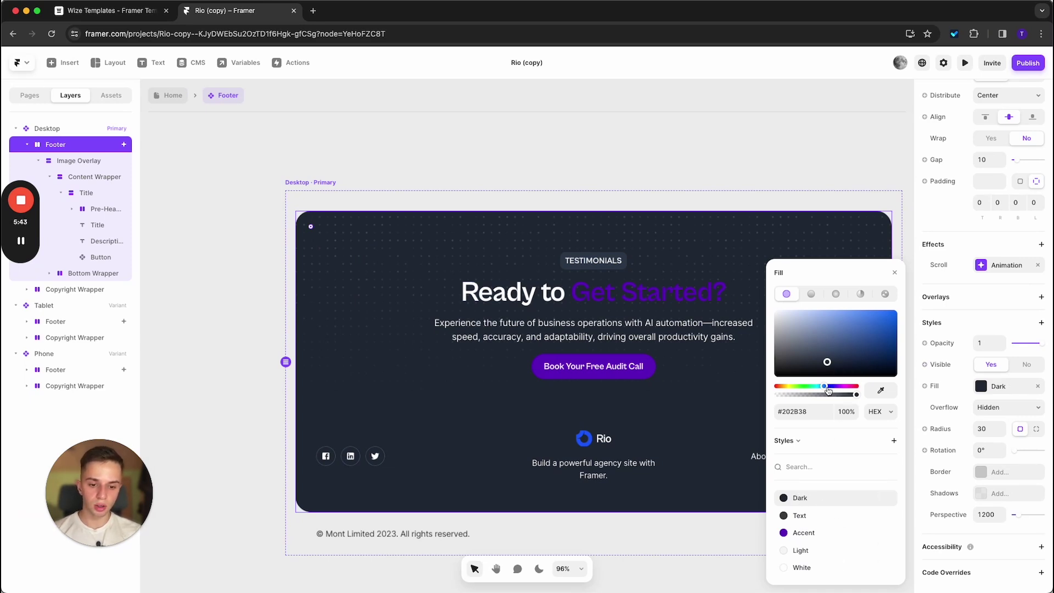
drag(828, 390, 821, 386)
click(797, 499)
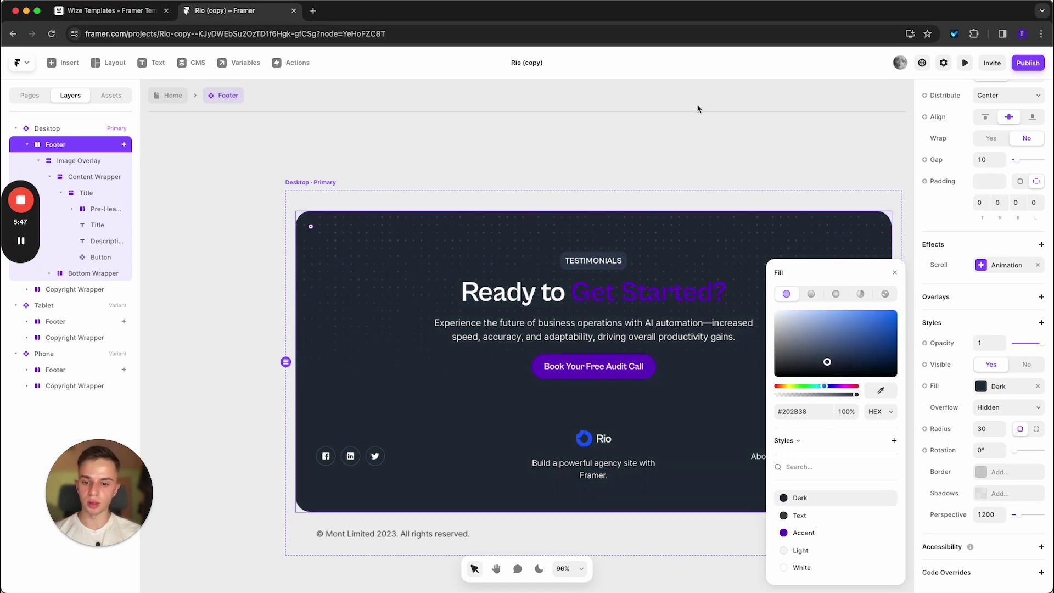
click(648, 164)
- Set the text color of the whole "Ready to Get Started?" title in the Desktop footer to the Light style
click(647, 293)
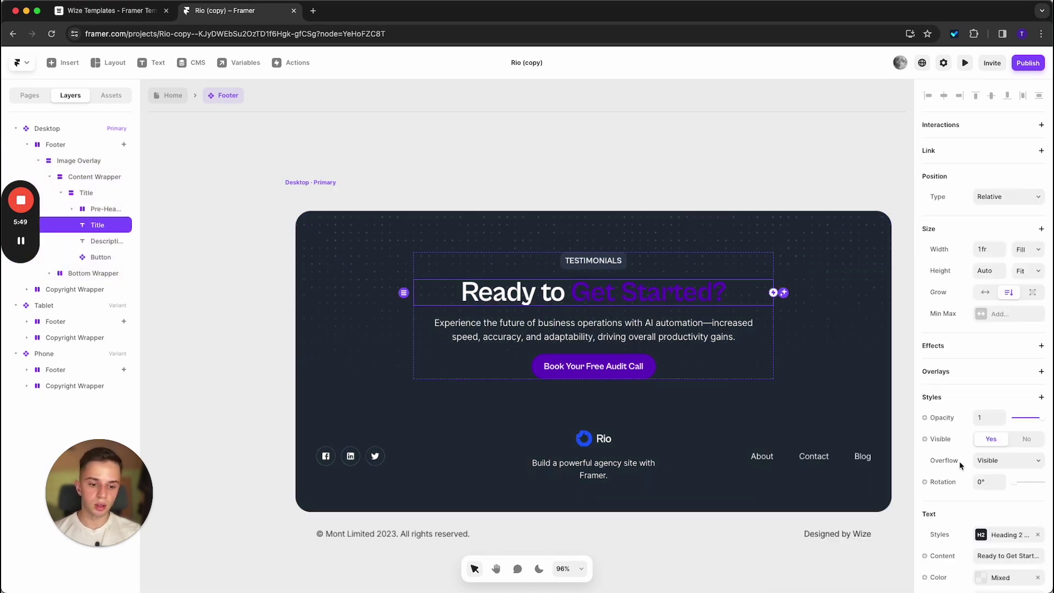
scroll(961, 466, down, 3)
click(995, 447)
click(801, 567)
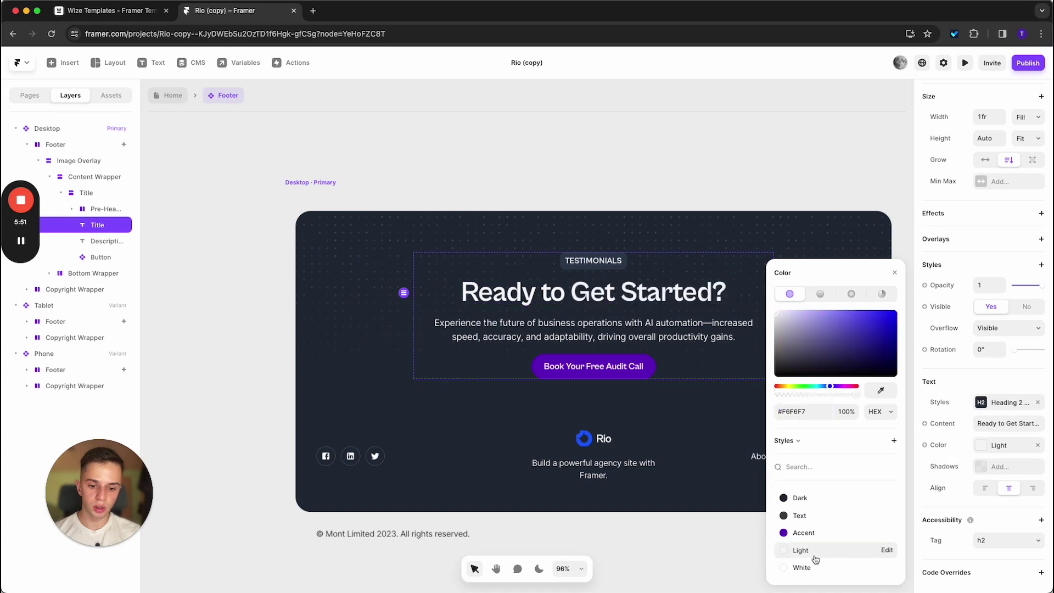
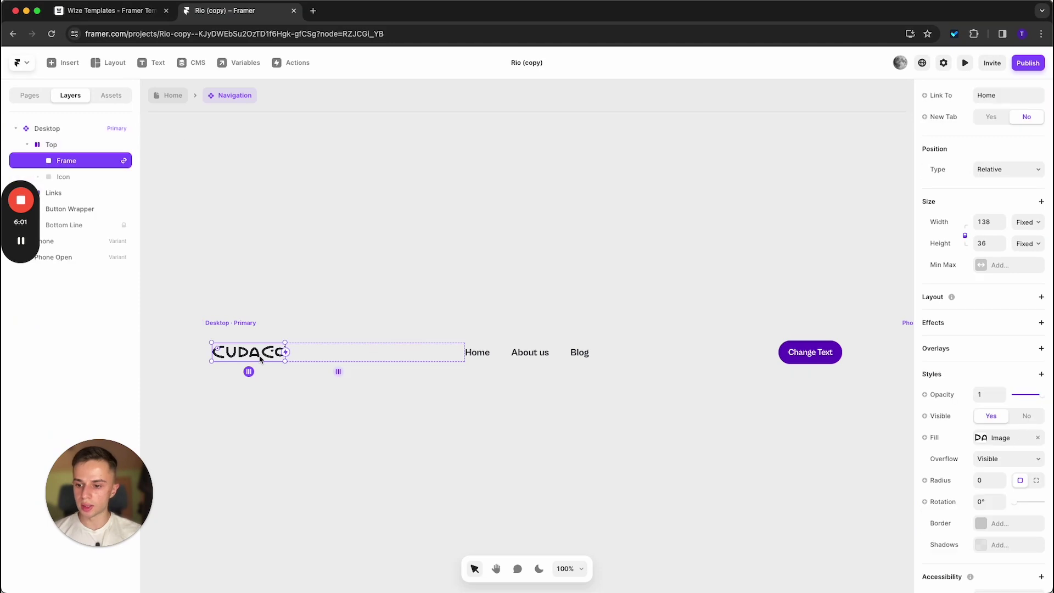
- Return from the Navigation component's CudaCo logo frame to the Home page and open its Footer component for editing
click(173, 96)
scroll(449, 288, down, 20)
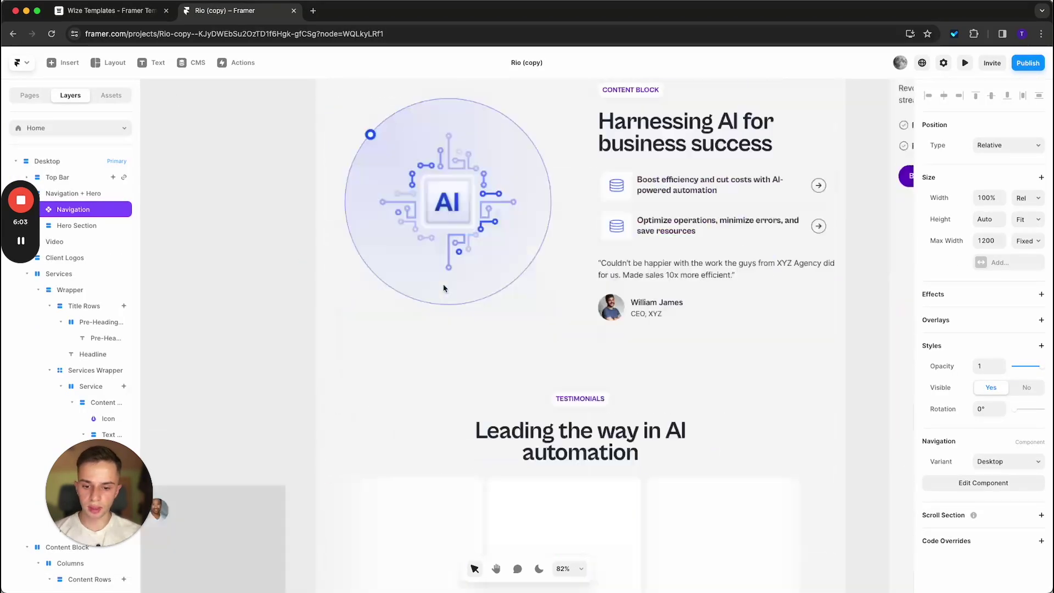
scroll(449, 288, down, 10)
scroll(607, 240, up, 3)
double_click(631, 337)
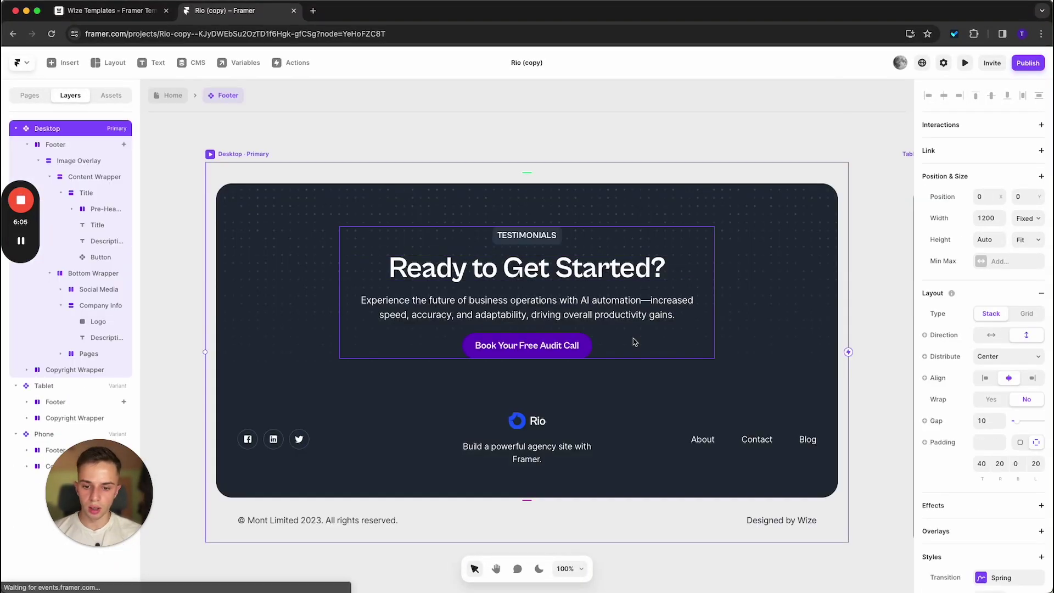
- Paste the CudaCo logo frame into the Desktop footer's Company Info stack above the description and delete the Rio Logo layer
scroll(538, 403, up, 5)
click(535, 405)
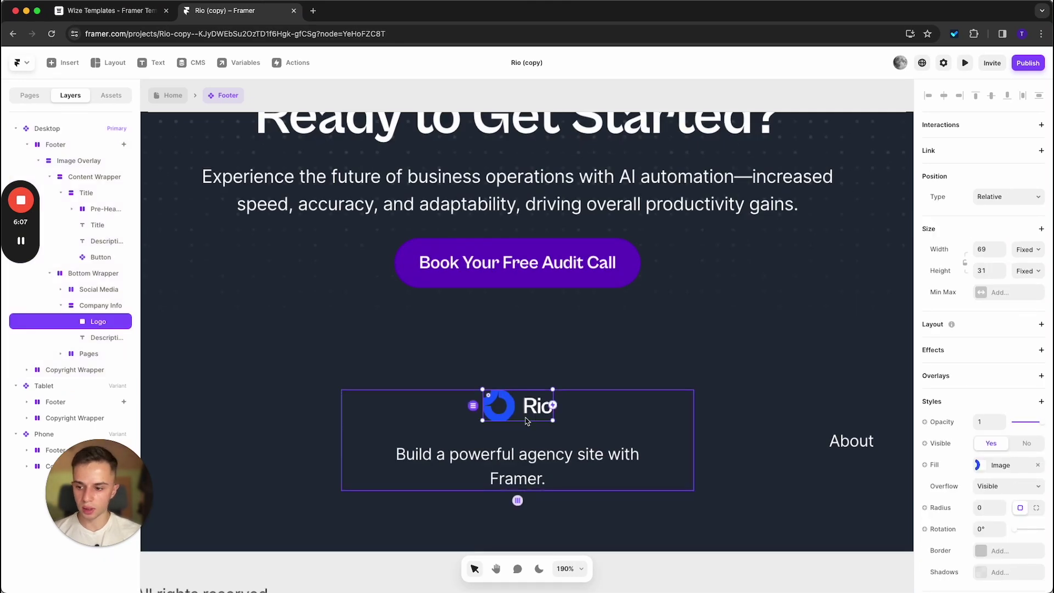
double_click(535, 405)
drag(112, 338, 102, 320)
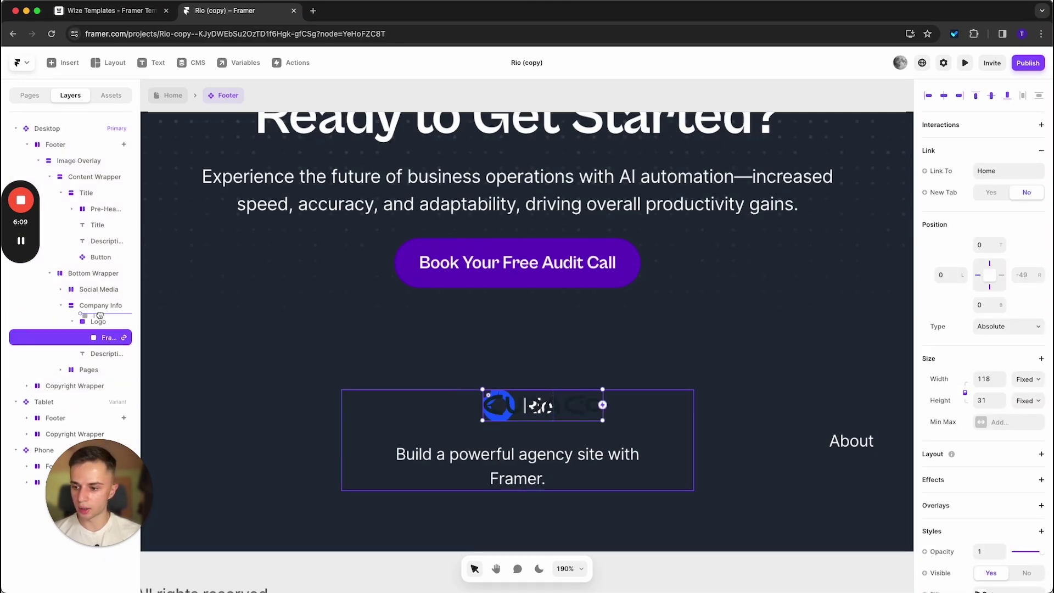
click(99, 338)
key(BackSpace)
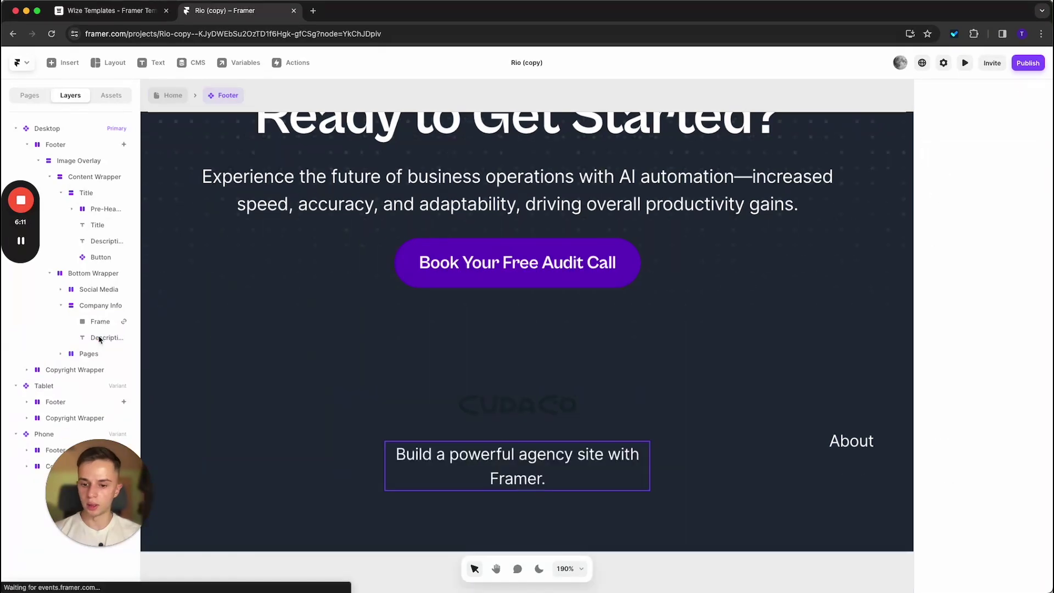
- Replace the footer logo frame's image fill with 2023_CudaCo_PRIM_AIOLI_HORT.png and deselect the frame
click(554, 411)
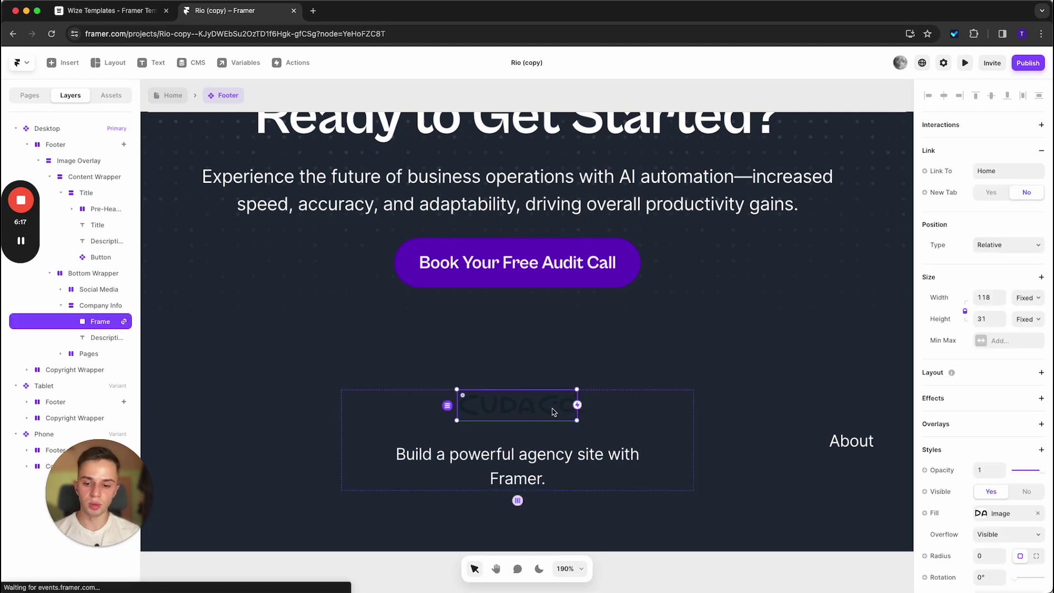
scroll(921, 454, down, 3)
click(988, 380)
mouse_move(844, 421)
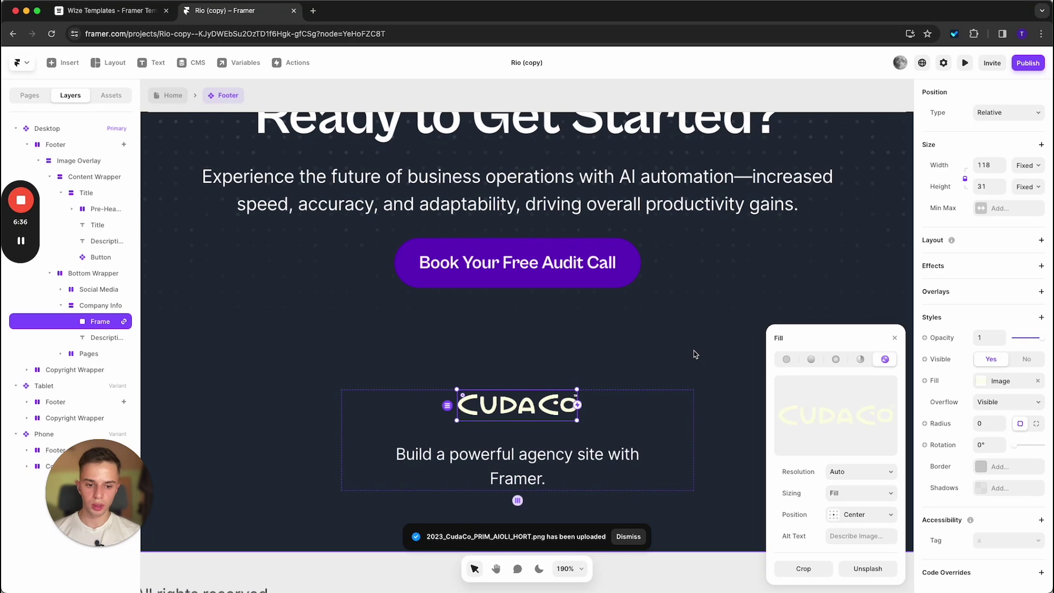
click(673, 382)
scroll(673, 383, down, 10)
click(666, 475)
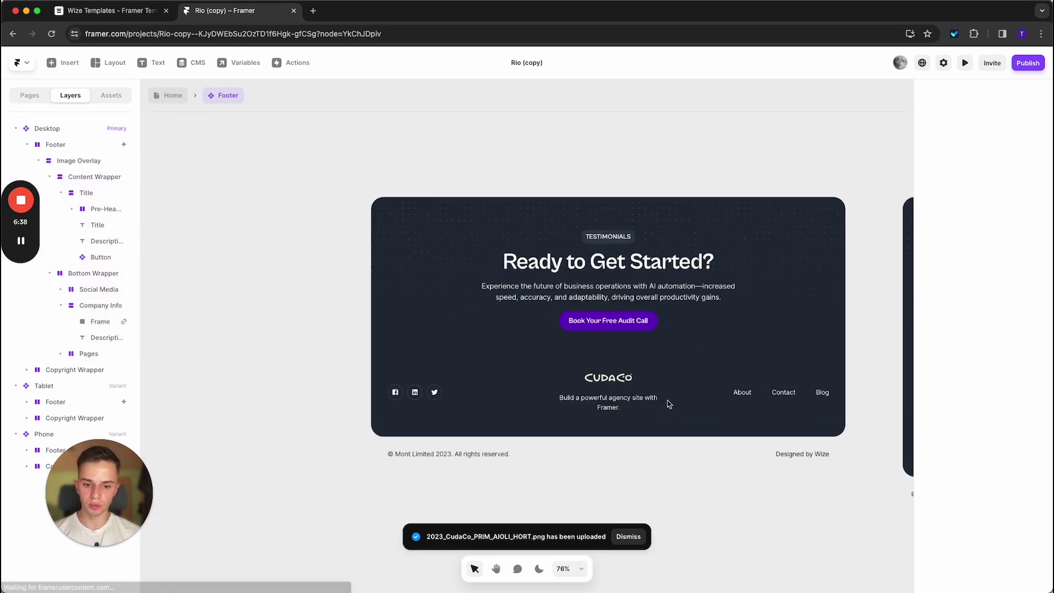
- Check the link settings of the Contact and Blog page links in the Desktop footer
scroll(600, 407, up, 2)
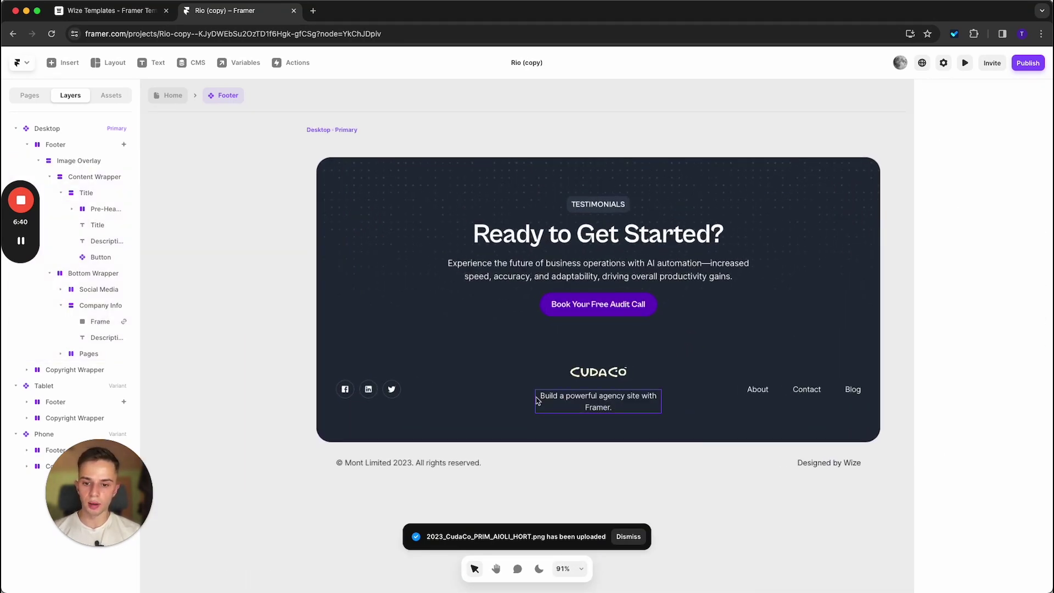
click(818, 392)
click(858, 392)
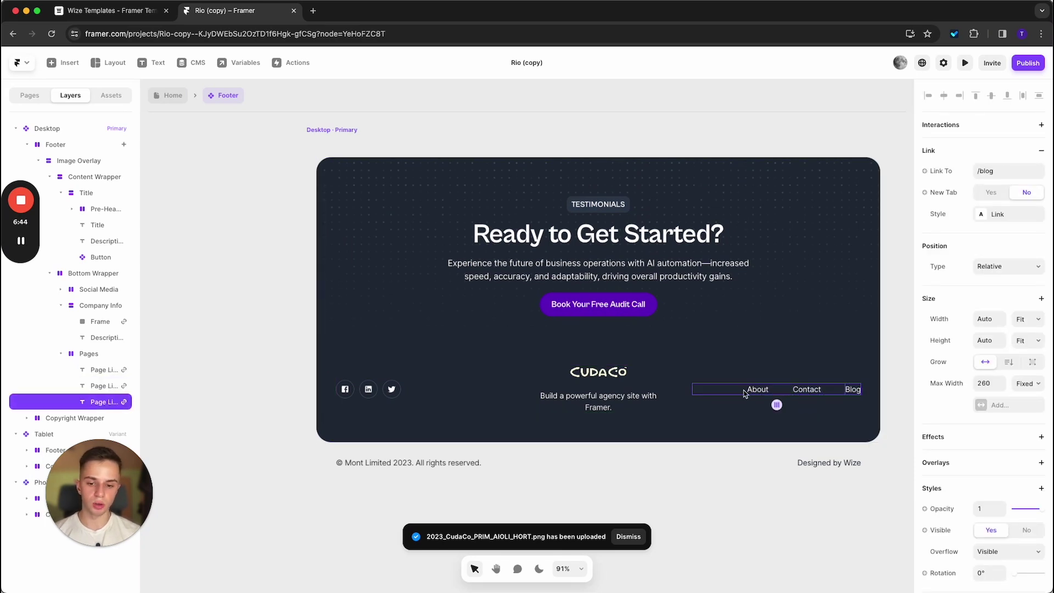
- Change the name of the Desktop footer's Facebook social media icon to "instagram" and check the new icon
click(346, 392)
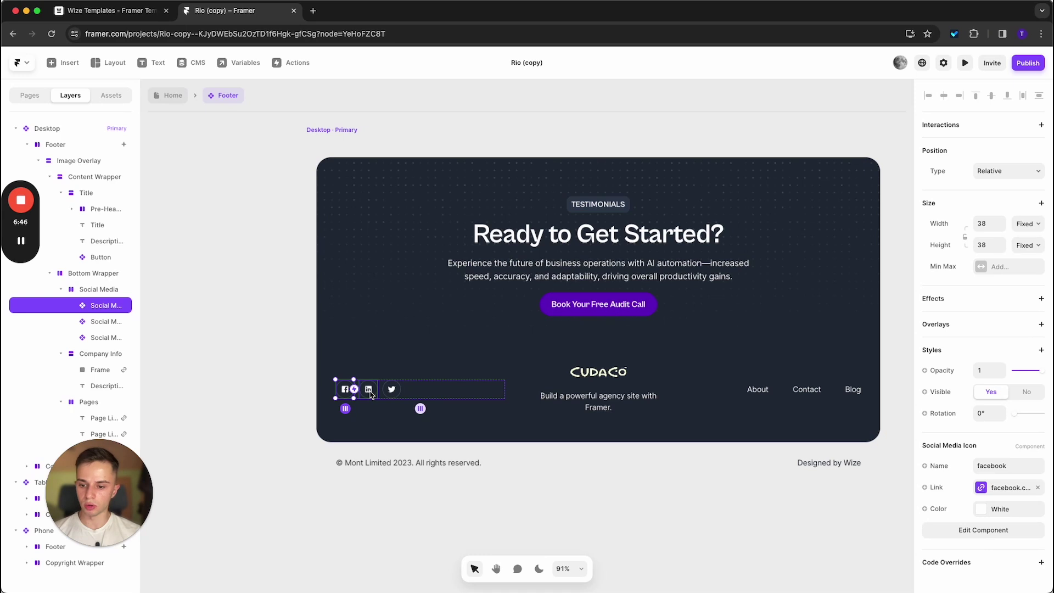
scroll(352, 399, up, 3)
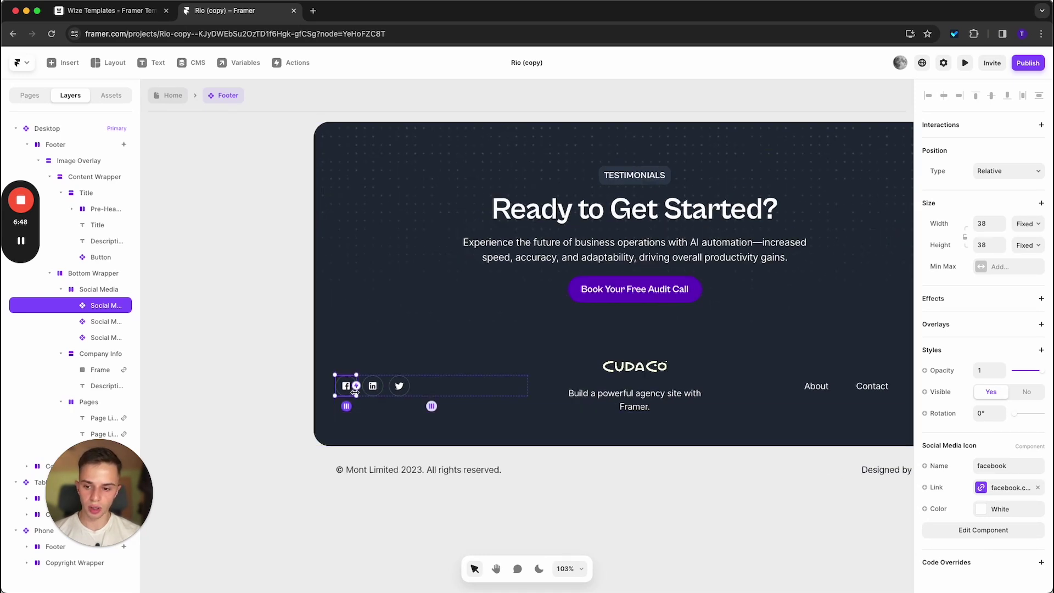
click(997, 488)
click(997, 489)
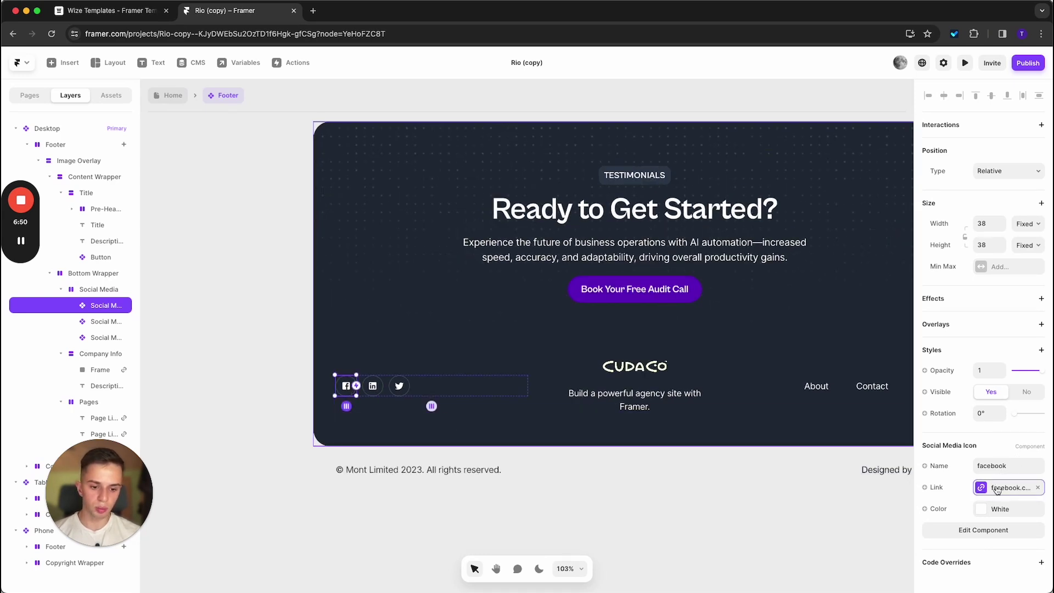
click(984, 512)
click(988, 510)
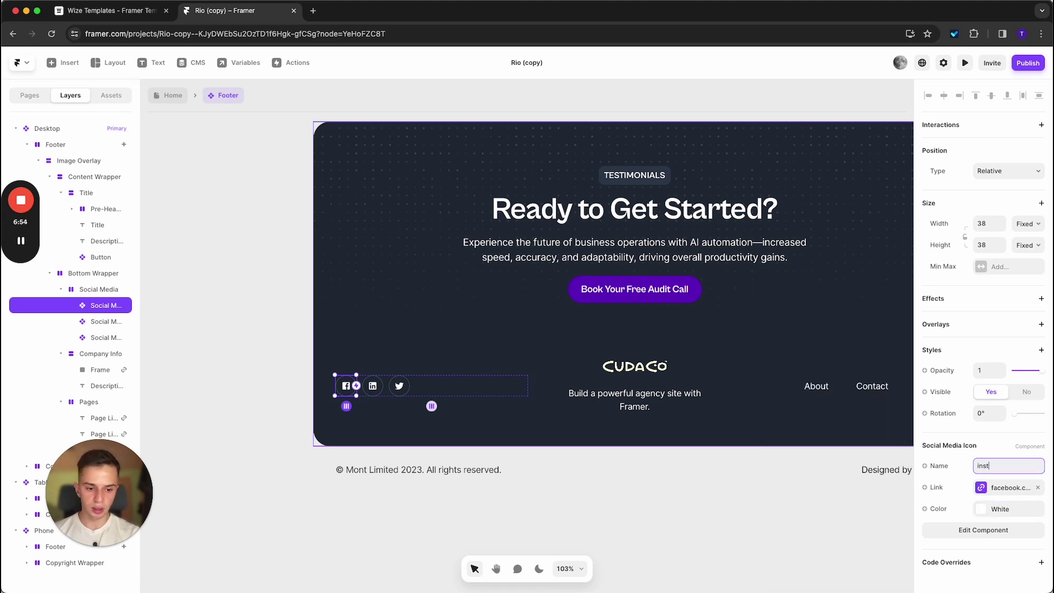
text(instagram)
key(Return)
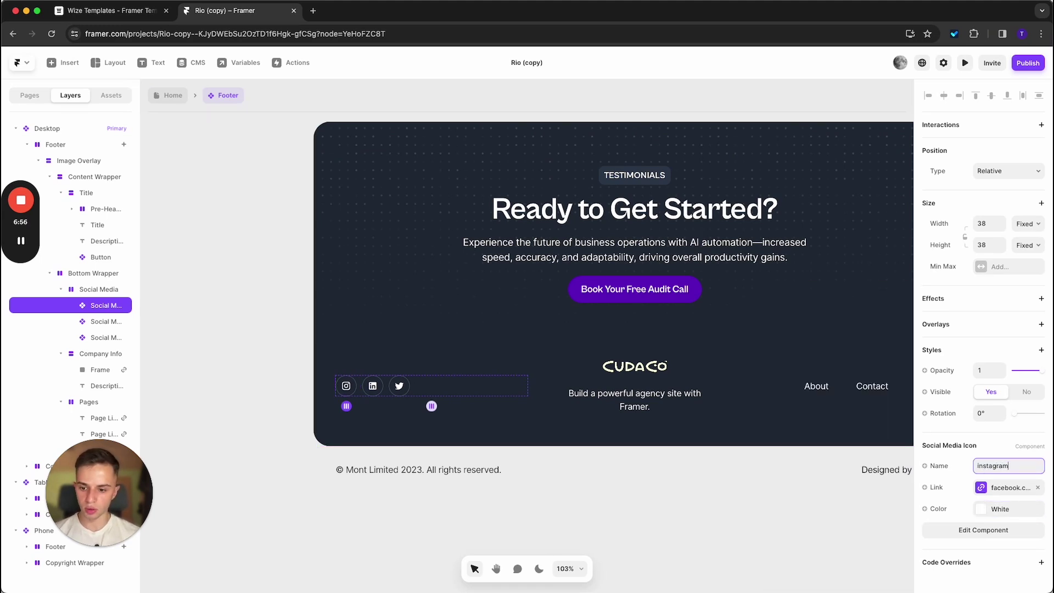
key(Escape)
scroll(340, 394, up, 10)
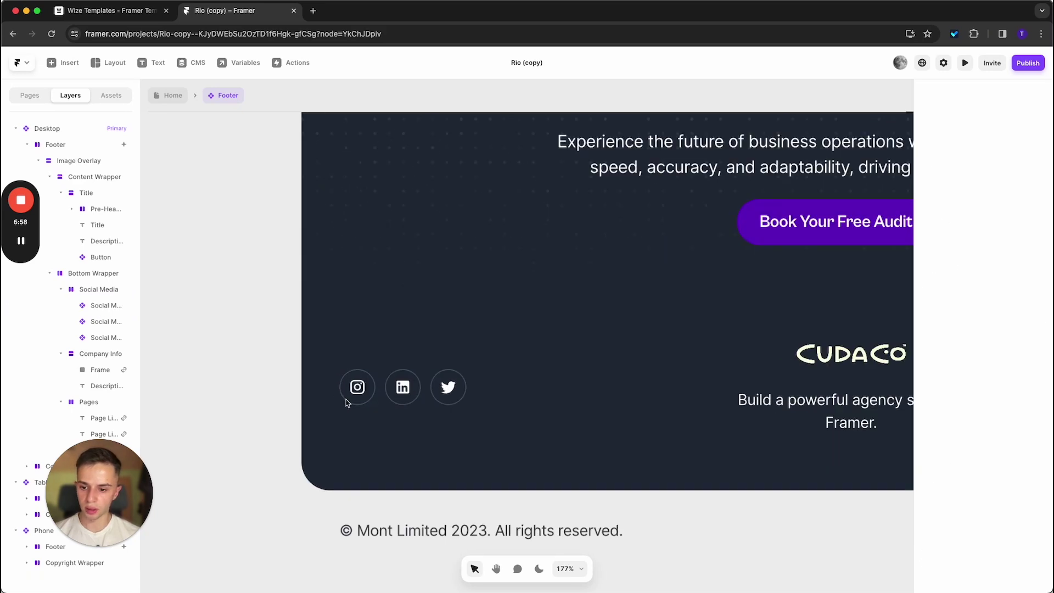
scroll(364, 389, down, 10)
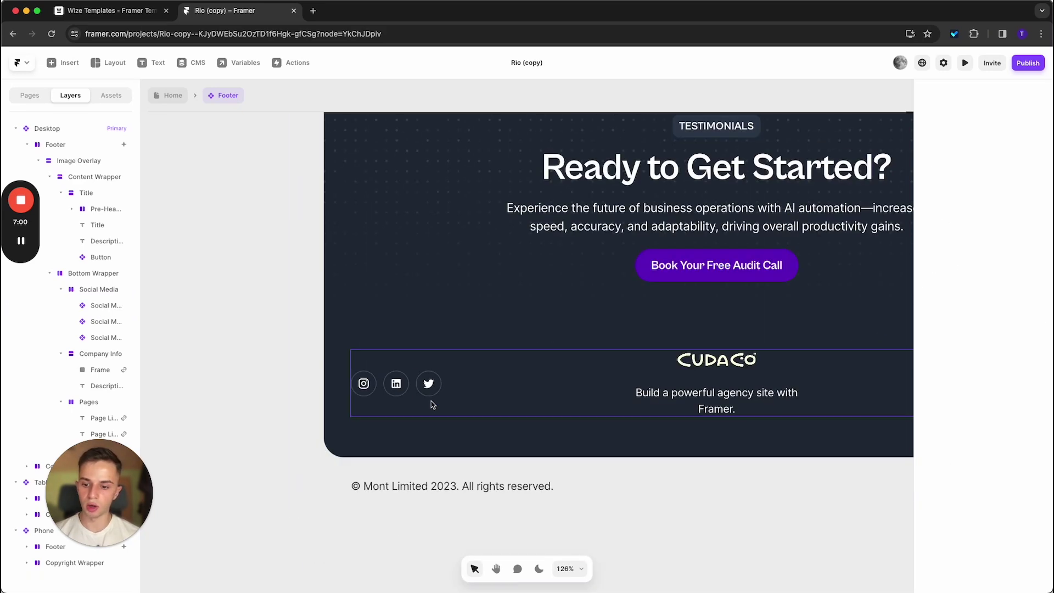
- Hide the Twitter social media icon in the Desktop footer by setting its visibility to No
click(429, 391)
click(411, 442)
click(414, 383)
click(432, 388)
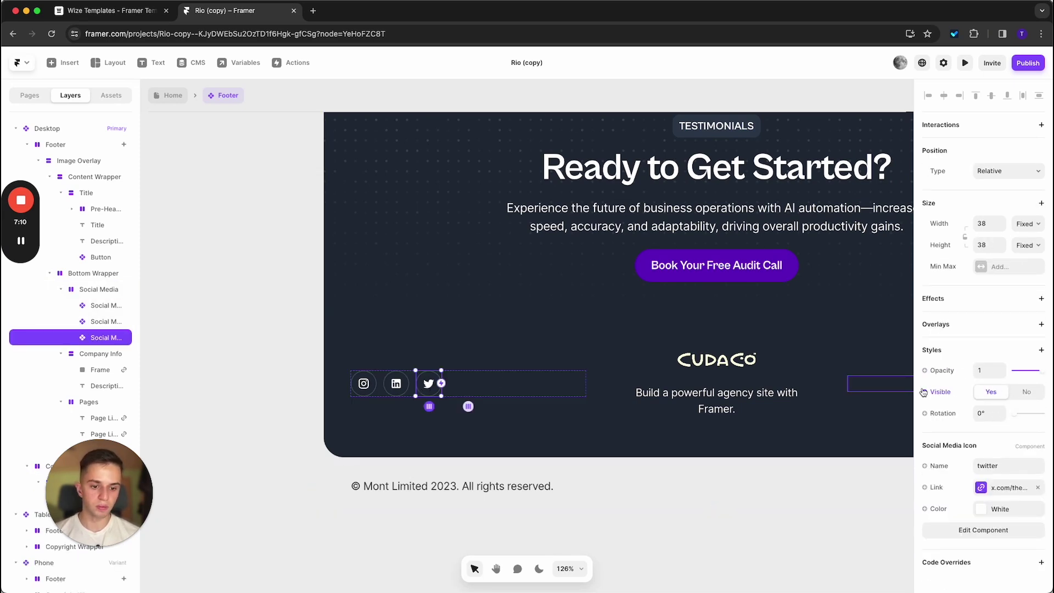
click(1032, 395)
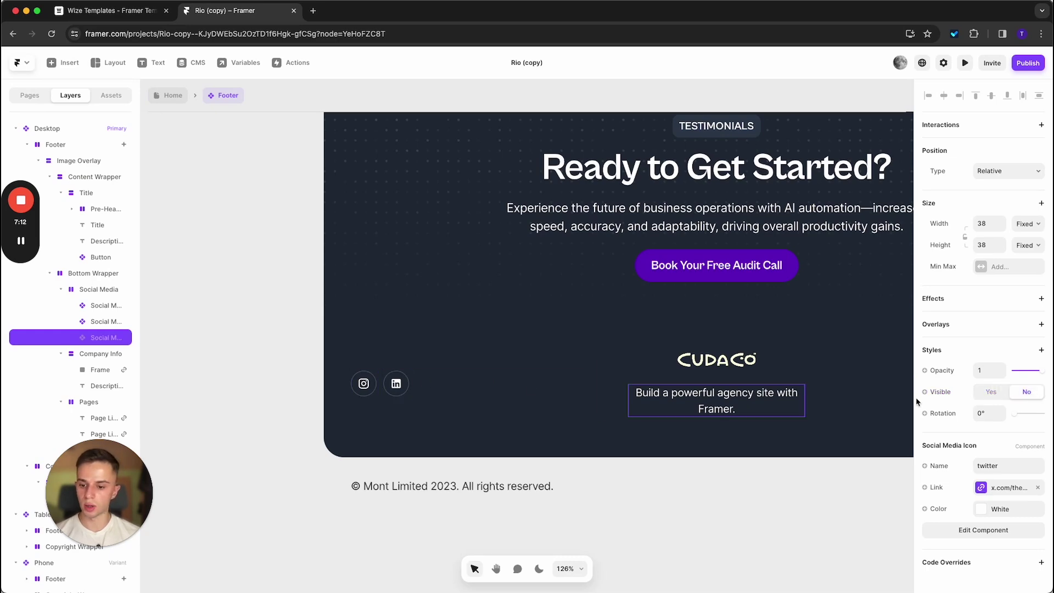
- Make the Twitter social media icon in the Desktop footer visible again by setting its visibility to Yes
click(990, 392)
scroll(485, 423, down, 5)
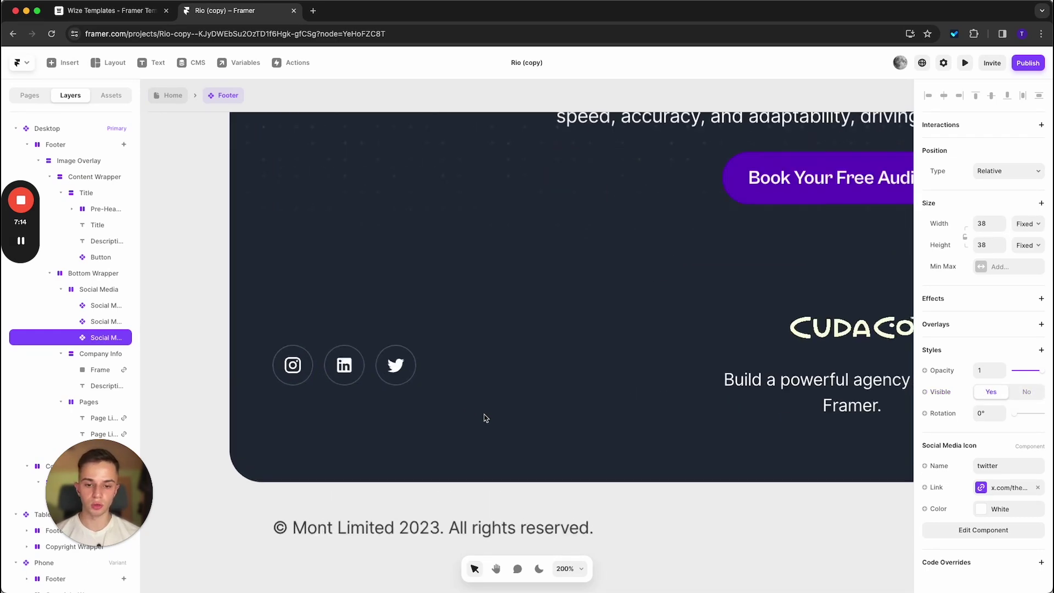
scroll(486, 442, up, 3)
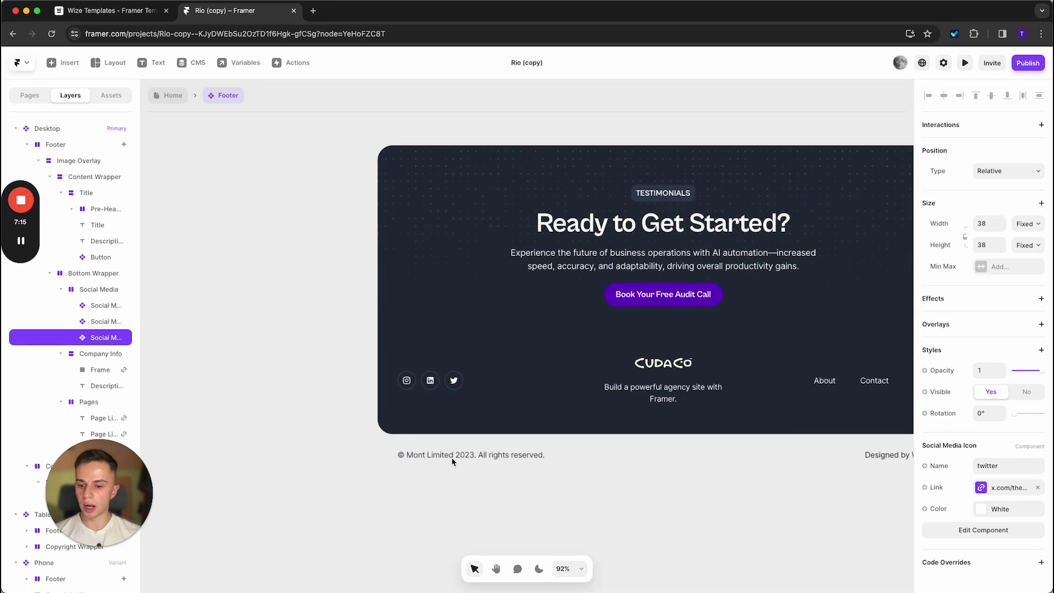
- Duplicate the Twitter social media icon in the Desktop footer three times
click(392, 419)
click(453, 382)
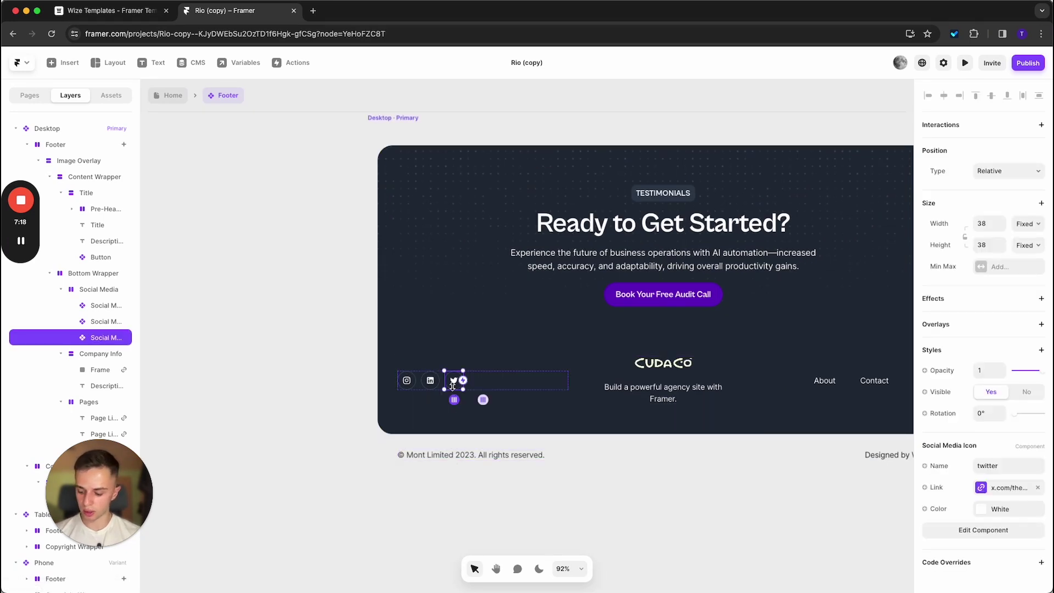
key(super+d)
key(super+d)
key(super+d)
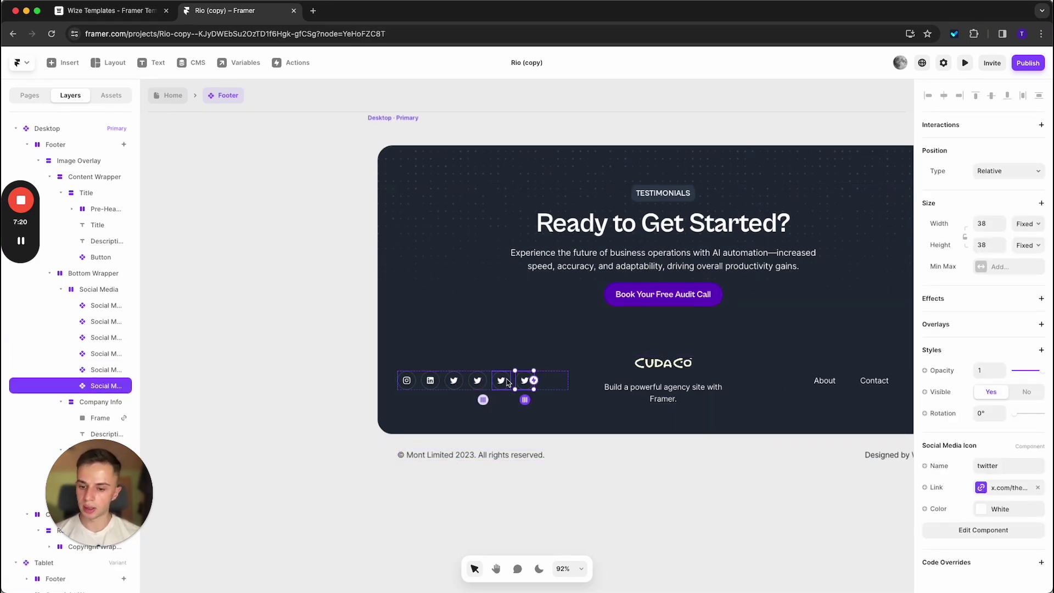
- Change the name of the first duplicated Twitter icon so that it shows the Facebook icon, and deselect it
click(482, 382)
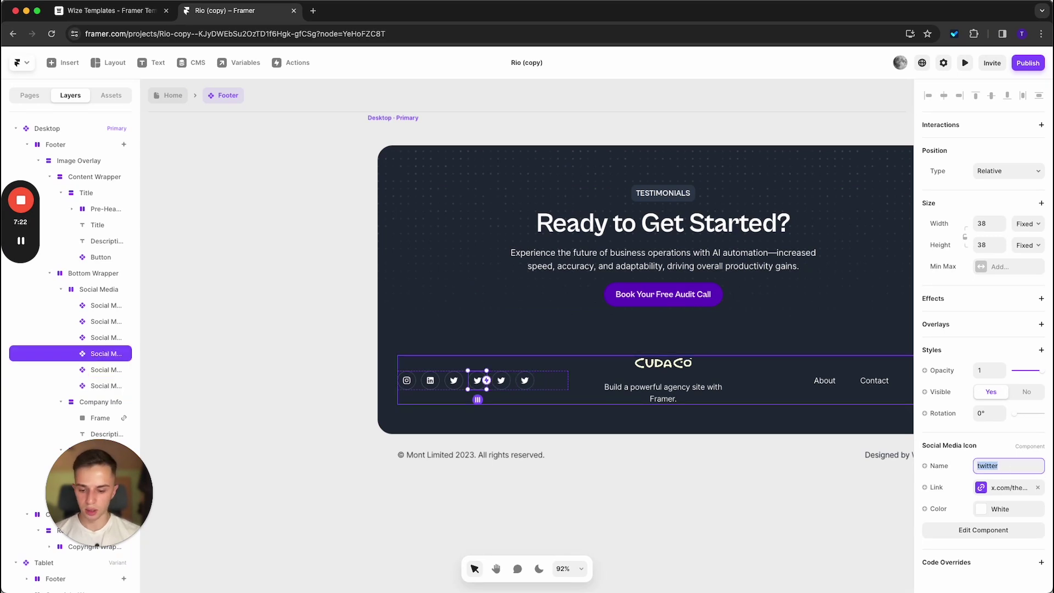
click(612, 456)
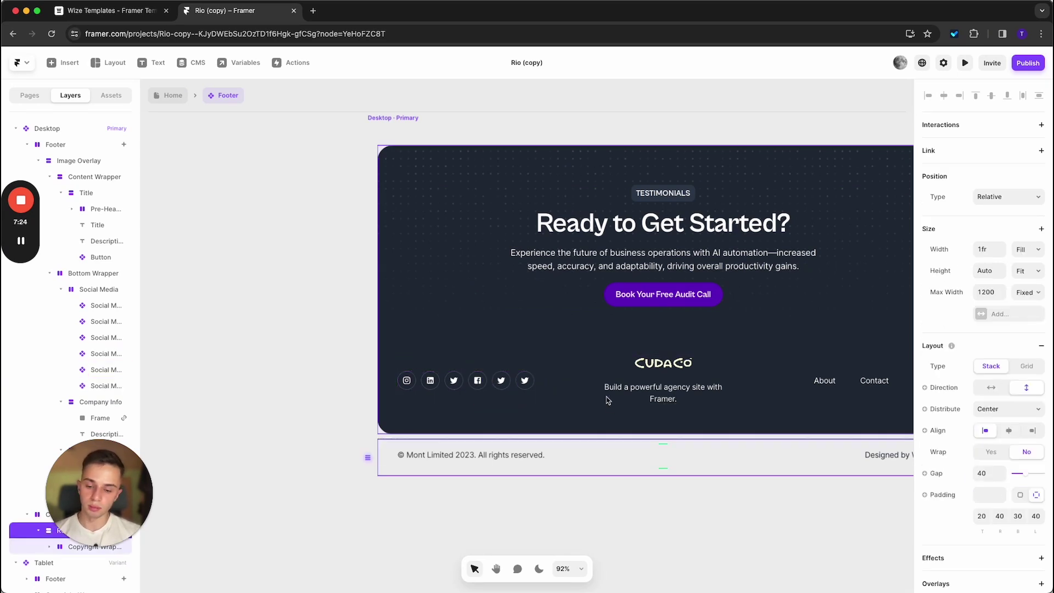
click(609, 520)
- Return to the Home page and examine the client logo frames beside the Desktop layout
scroll(584, 527, down, 2)
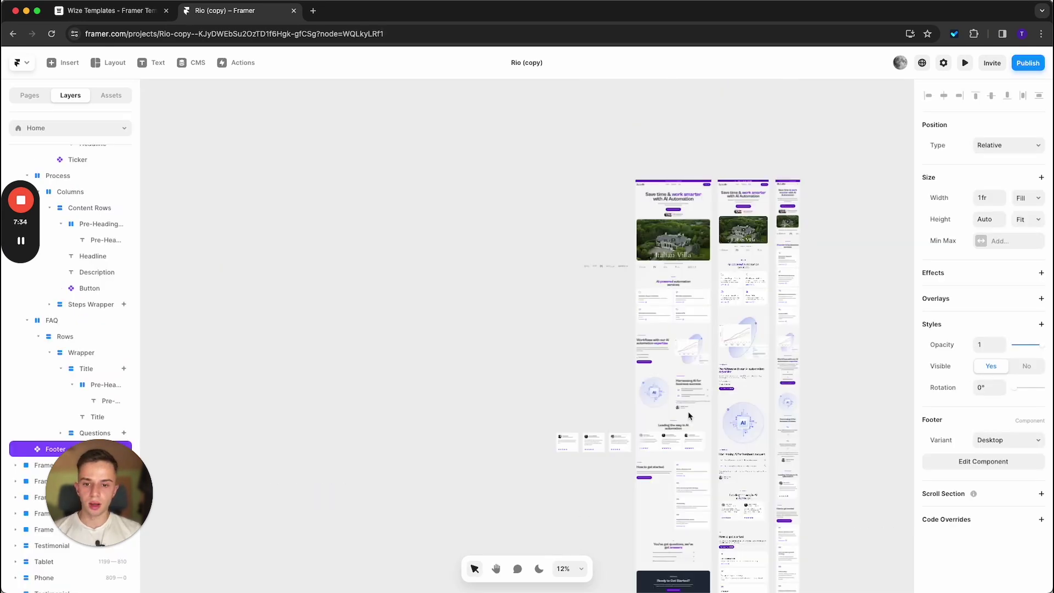
scroll(663, 265, up, 5)
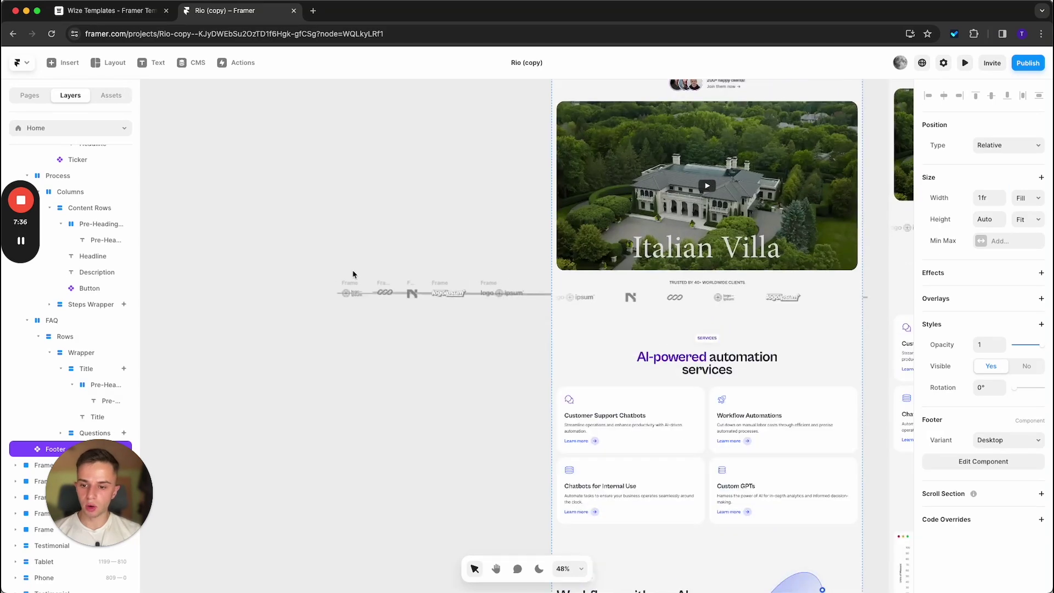
scroll(347, 268, left, 1)
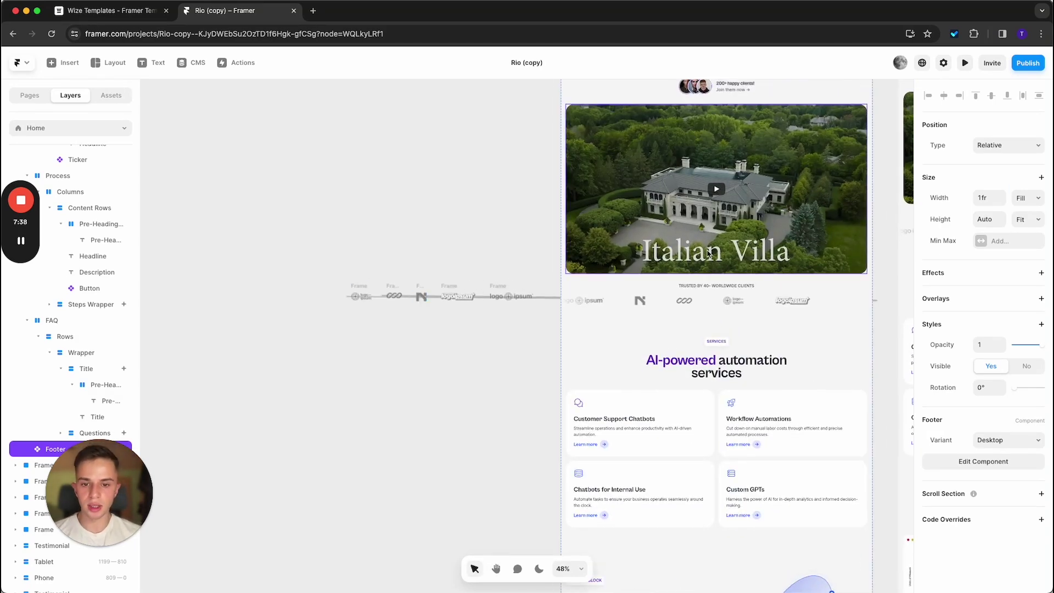
scroll(428, 251, down, 4)
click(402, 252)
- Copy the CudaCo logo from the Navigation component and paste it on the Home canvas near the client logo frames
scroll(452, 247, up, 3)
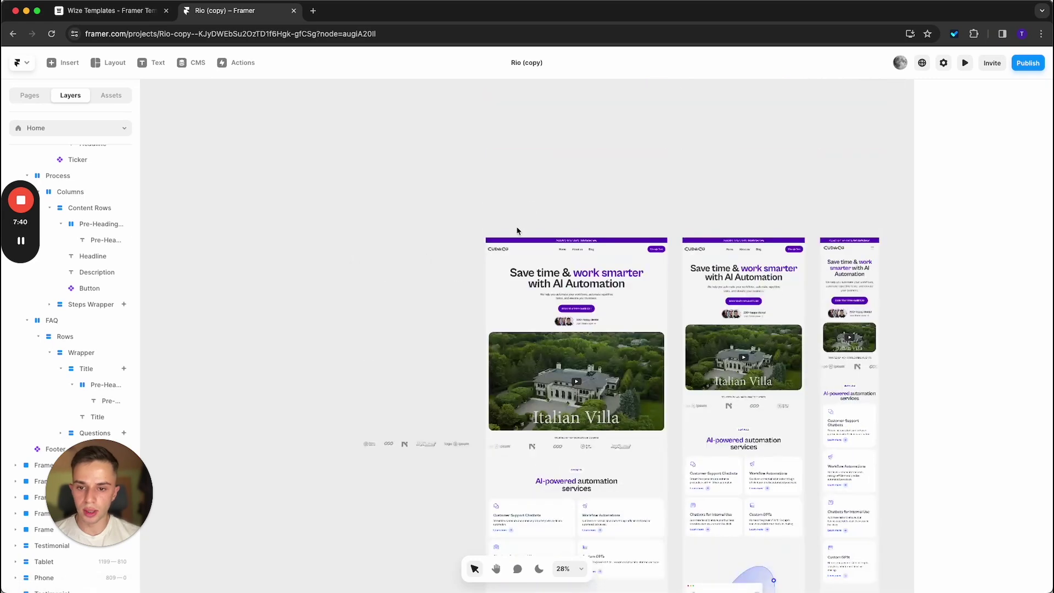
click(522, 240)
double_click(522, 240)
click(249, 340)
click(171, 95)
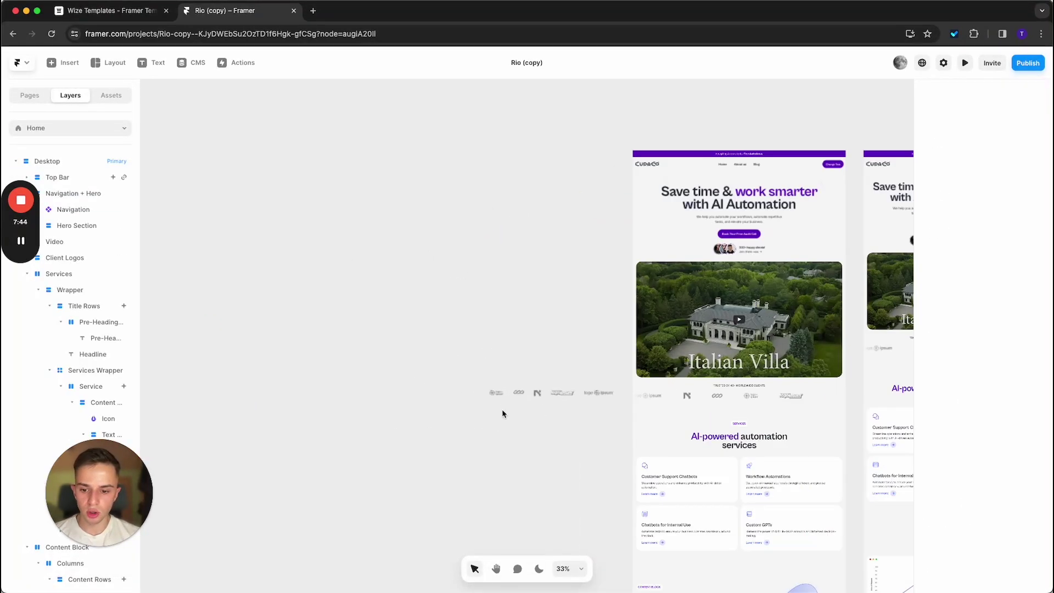
scroll(505, 410, up, 5)
key(ctrl+v)
click(551, 325)
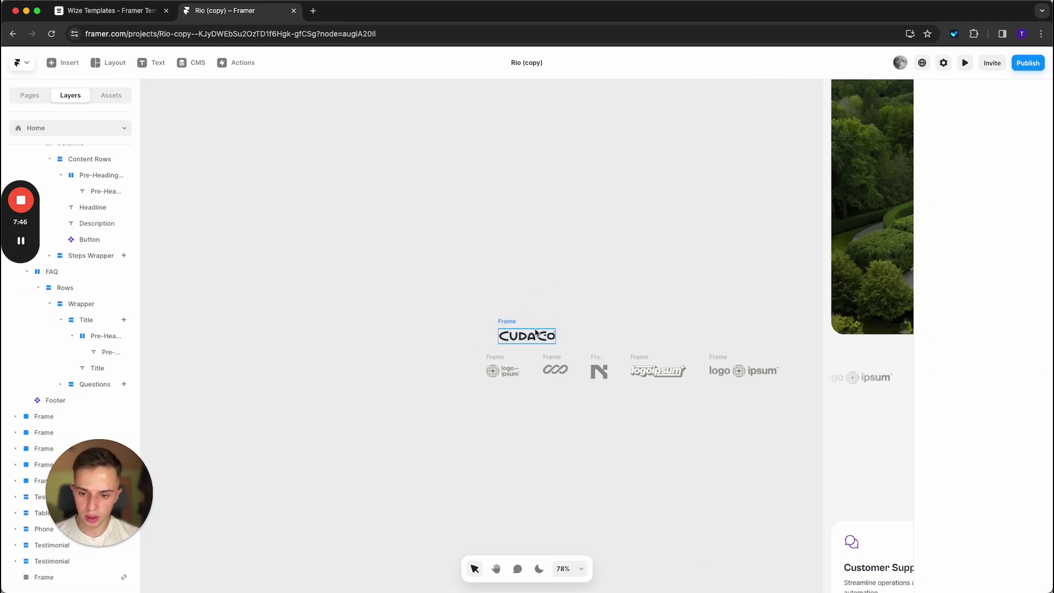
- Enlarge the pasted CudaCo logo frame to about 429 × 112 and move it above the client logo row
click(516, 326)
drag(555, 329, 670, 211)
click(669, 210)
drag(513, 297, 411, 196)
drag(482, 181, 574, 125)
click(575, 126)
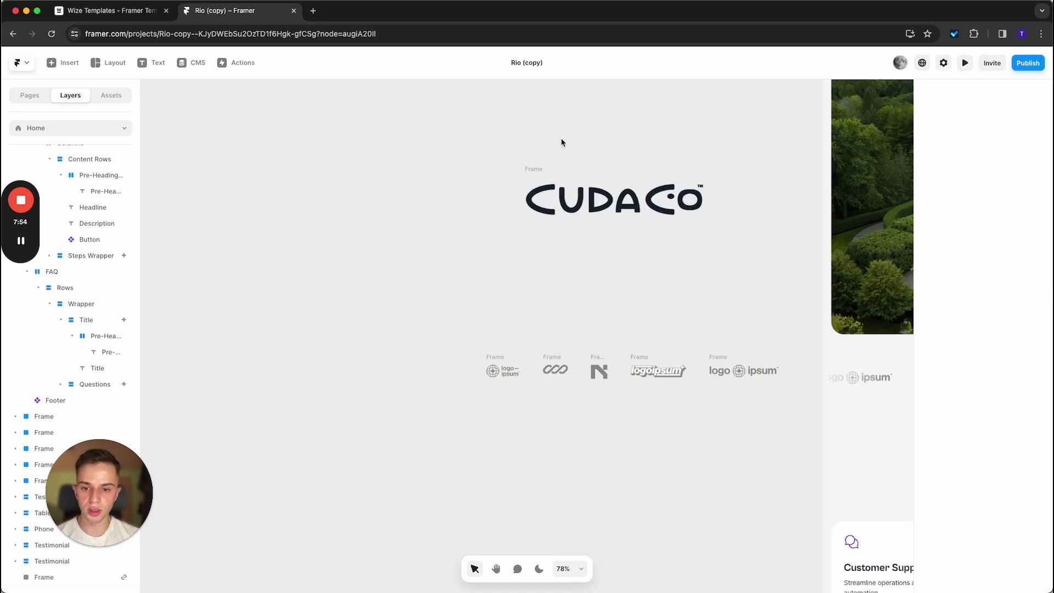
- Place the CudaCo logo frame before the first logo in the client logo row and scale it to about 140 × 37
drag(533, 180, 345, 358)
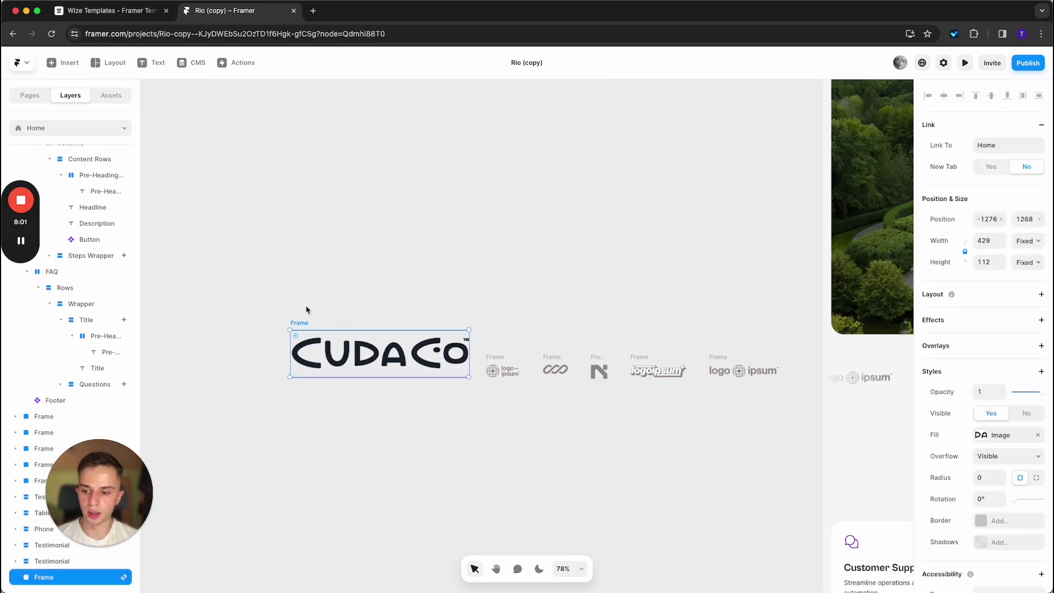
drag(290, 329, 439, 373)
click(595, 310)
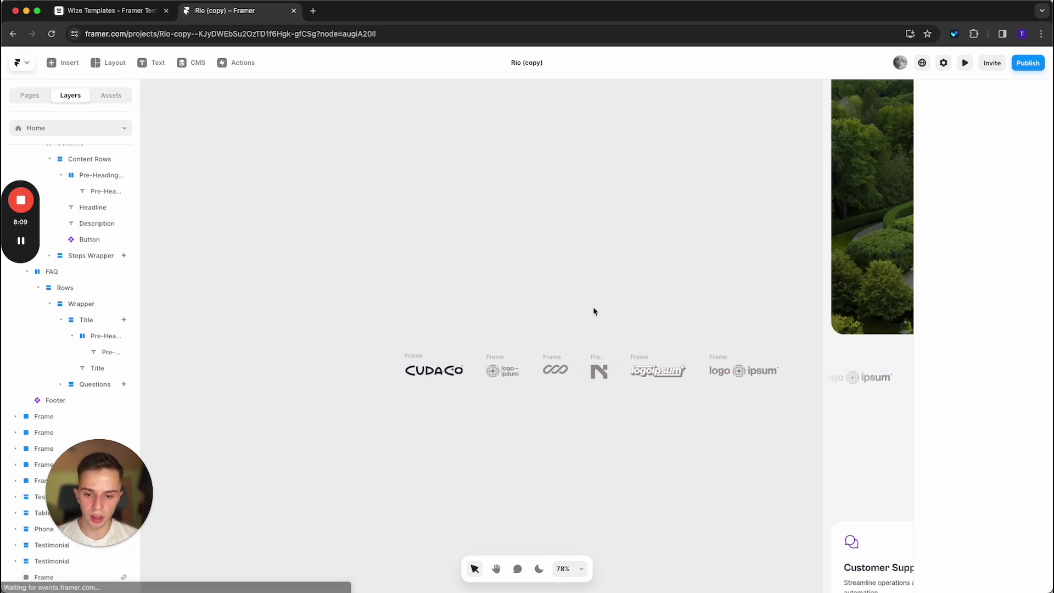
- Connect the Desktop Logos Ticker to the CudaCo logo frame as an additional child item
drag(595, 311, 440, 283)
scroll(439, 281, down, 5)
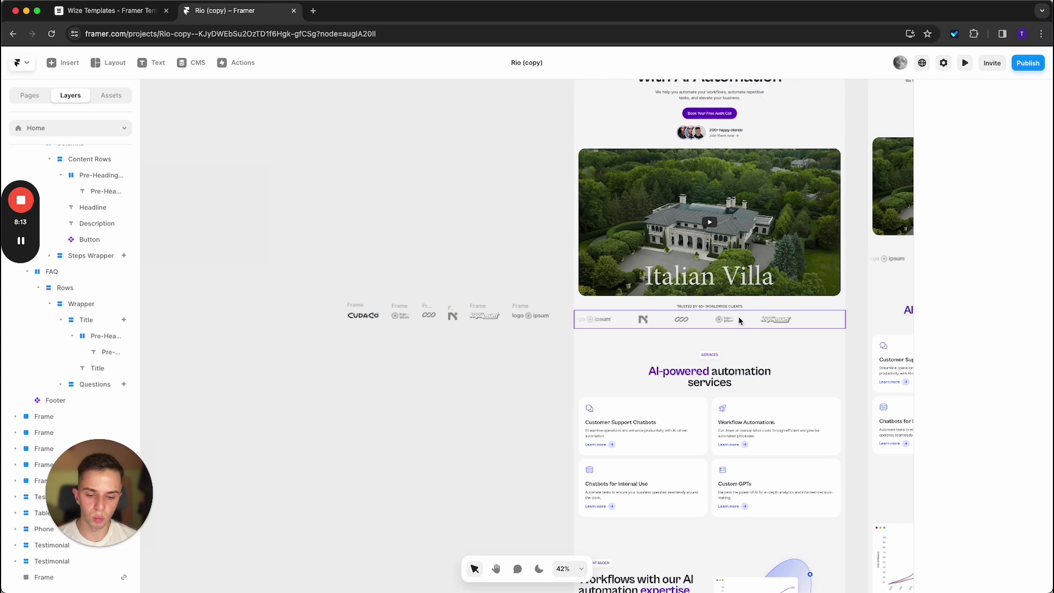
click(791, 321)
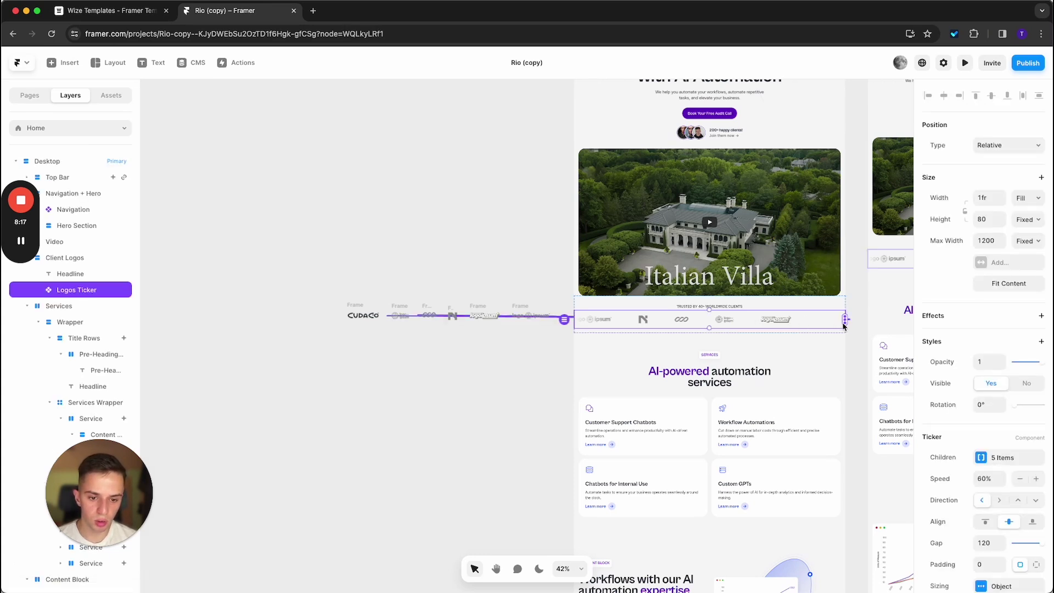
drag(843, 324, 822, 319)
drag(536, 215, 351, 285)
- Duplicate the CudaCo logo frame and place the copy before the original in the client logo row
ctrl+scroll(306, 308, down, 5)
ctrl+scroll(312, 317, up, 8)
ctrl+scroll(313, 317, up, 3)
alt+drag(406, 292, 291, 293)
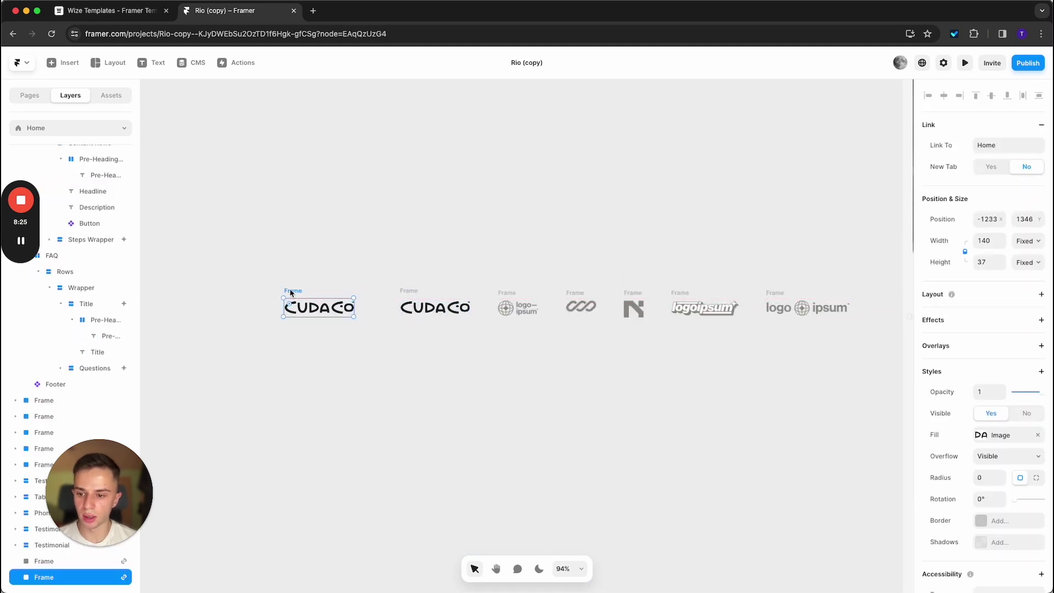
- Wrap the copied CudaCo logo in a new frame and remove the new frame's white fill
right_click(295, 294)
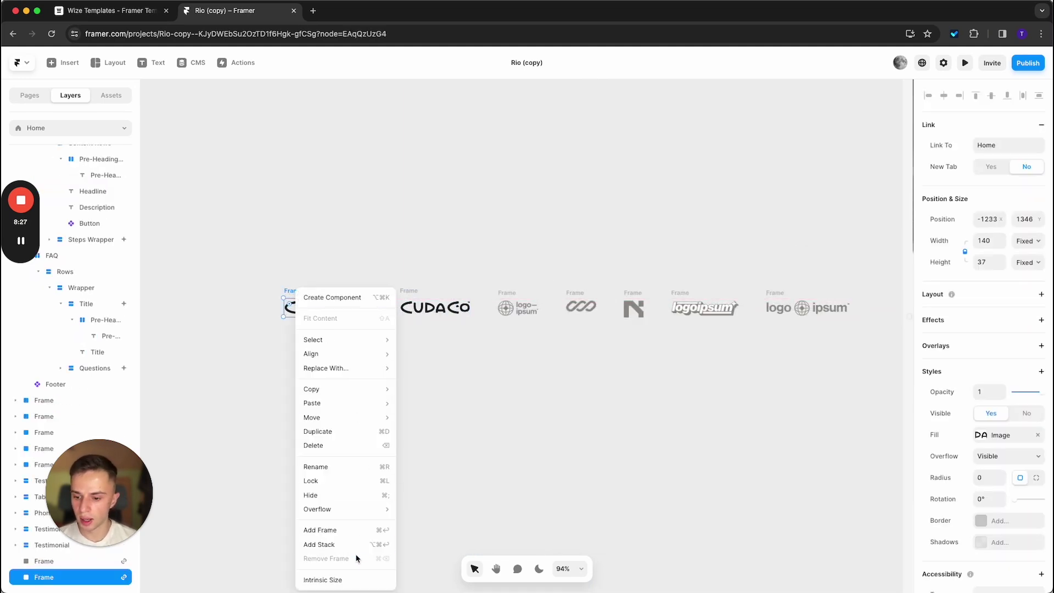
key(Escape)
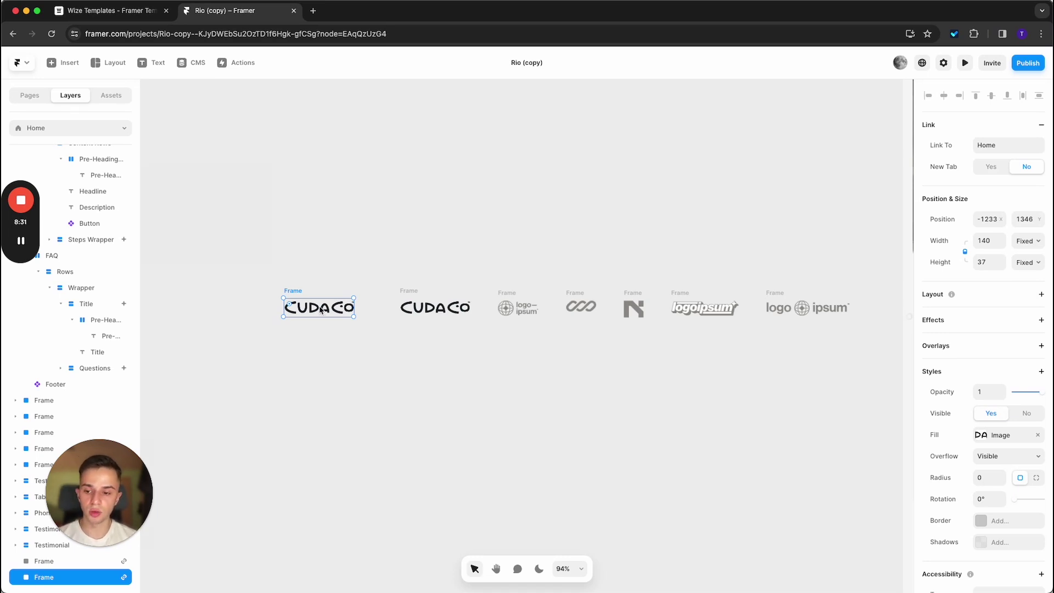
right_click(321, 309)
click(382, 533)
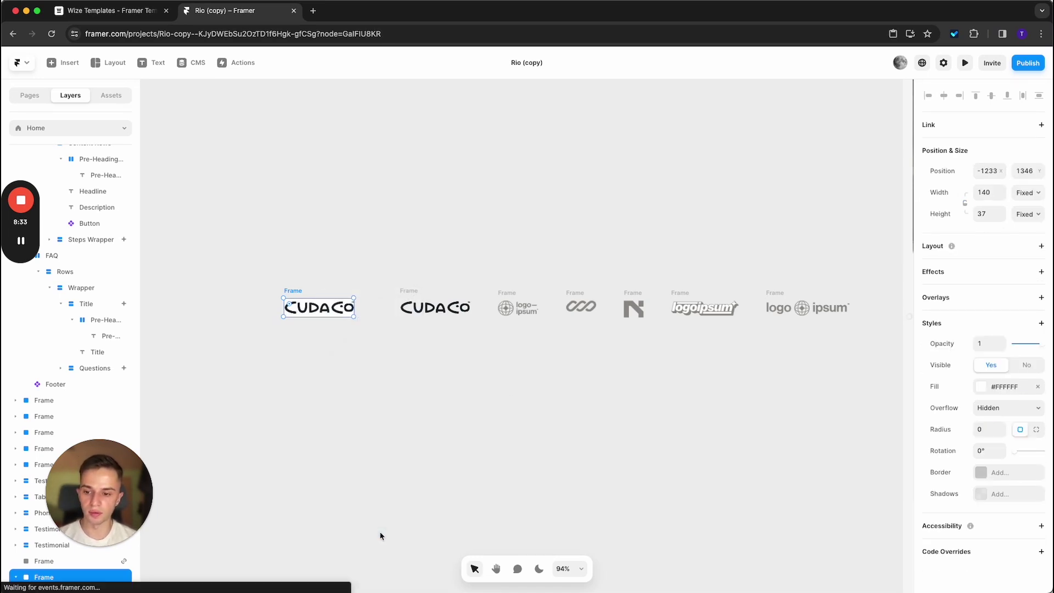
click(1039, 391)
- Connect the Desktop Logos Ticker to the newly framed CudaCo logo copy and deselect the ticker
scroll(390, 365, down, 5)
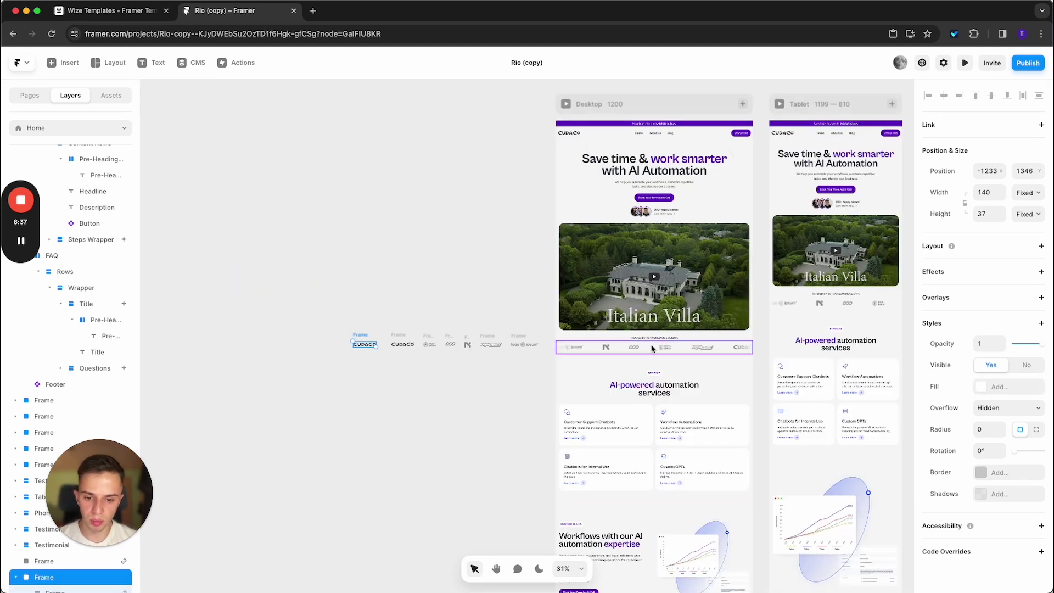
click(652, 348)
drag(754, 350, 366, 345)
click(376, 291)
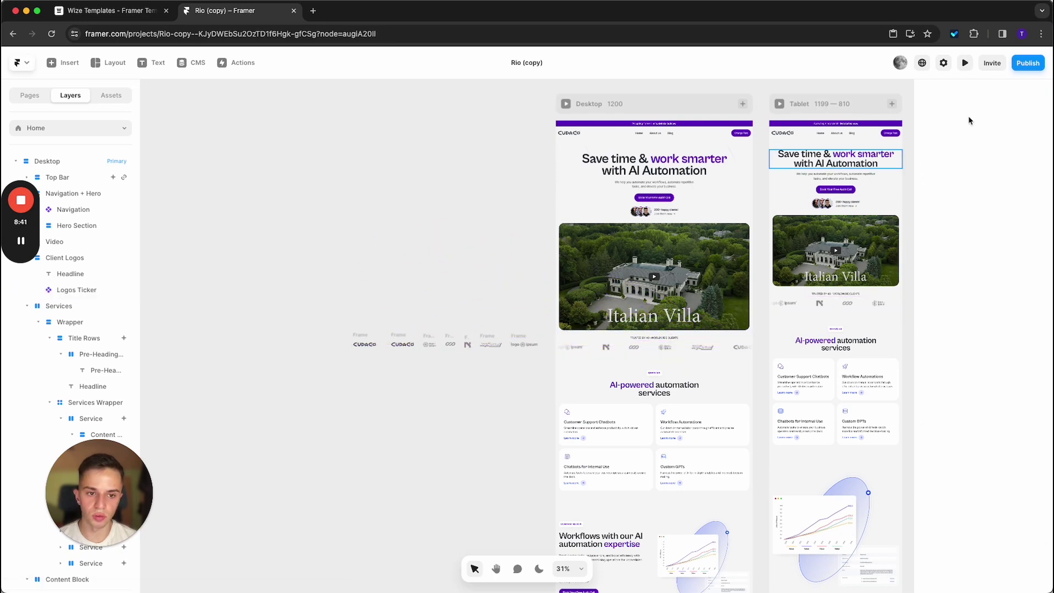
- Preview the Home page, check the running client logo ticker, and return to the editor
click(964, 60)
scroll(756, 304, down, 6)
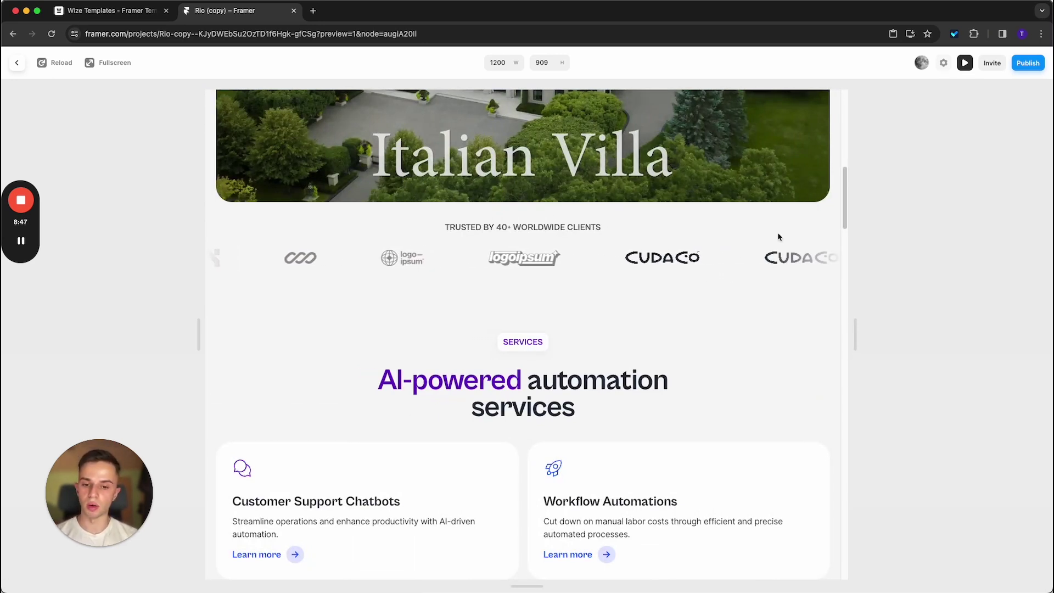
click(17, 62)
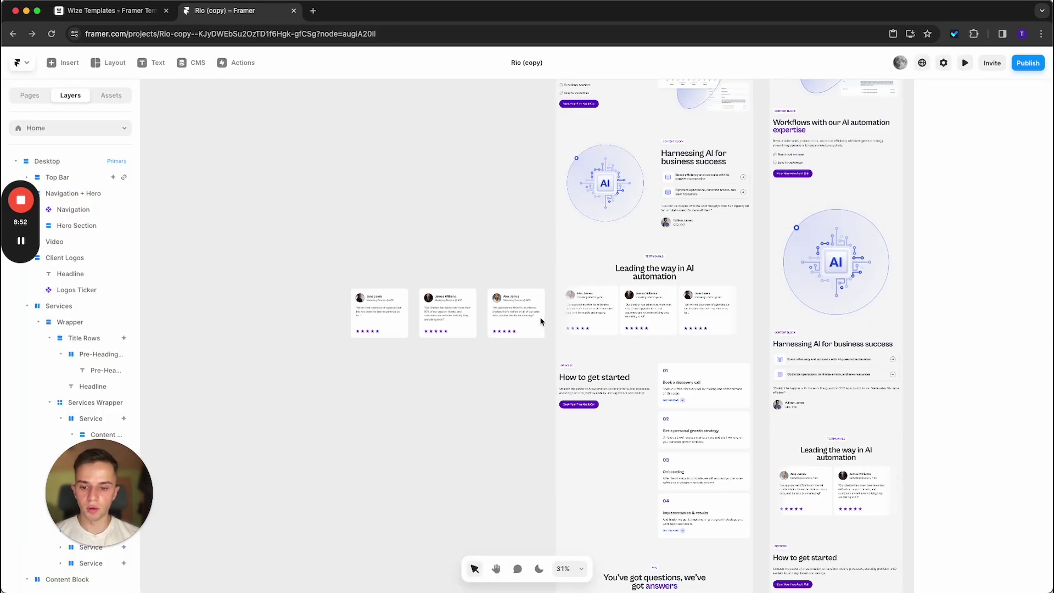
- Select the three Testimonial cards beside the Desktop layout and shift them together slightly away from it
scroll(572, 233, up, 3)
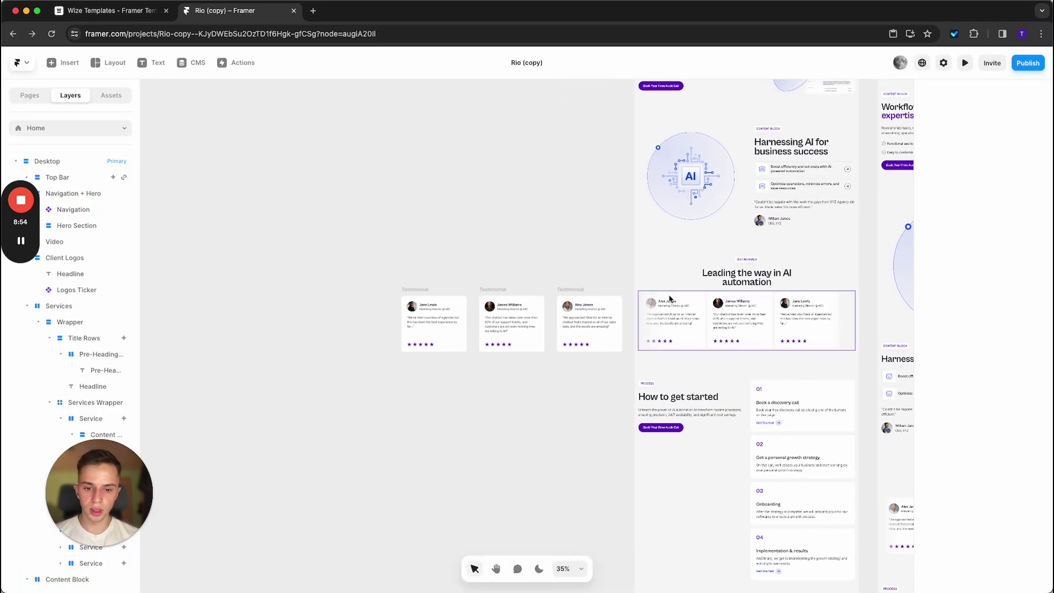
drag(332, 241, 635, 412)
drag(589, 333, 582, 332)
click(560, 237)
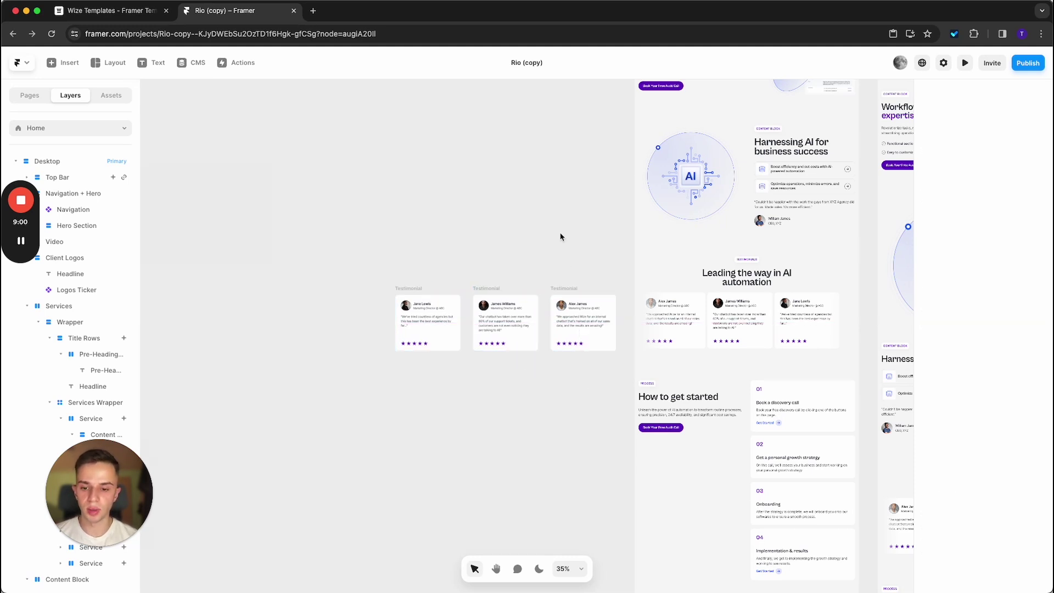
- Select the Testimonials section's Ticker to check its connections to the three Testimonial cards
click(714, 315)
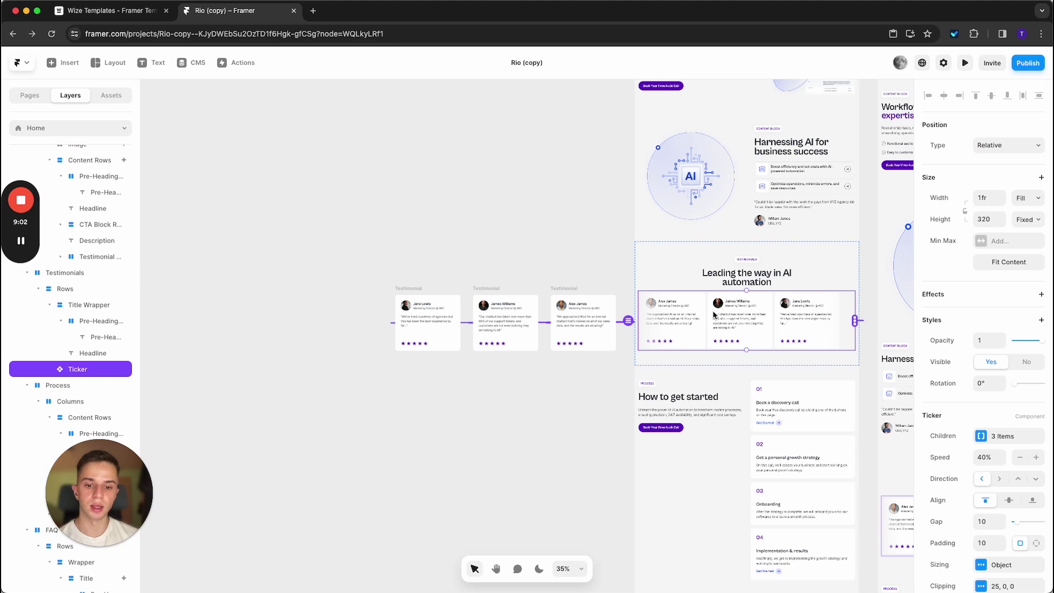
click(482, 265)
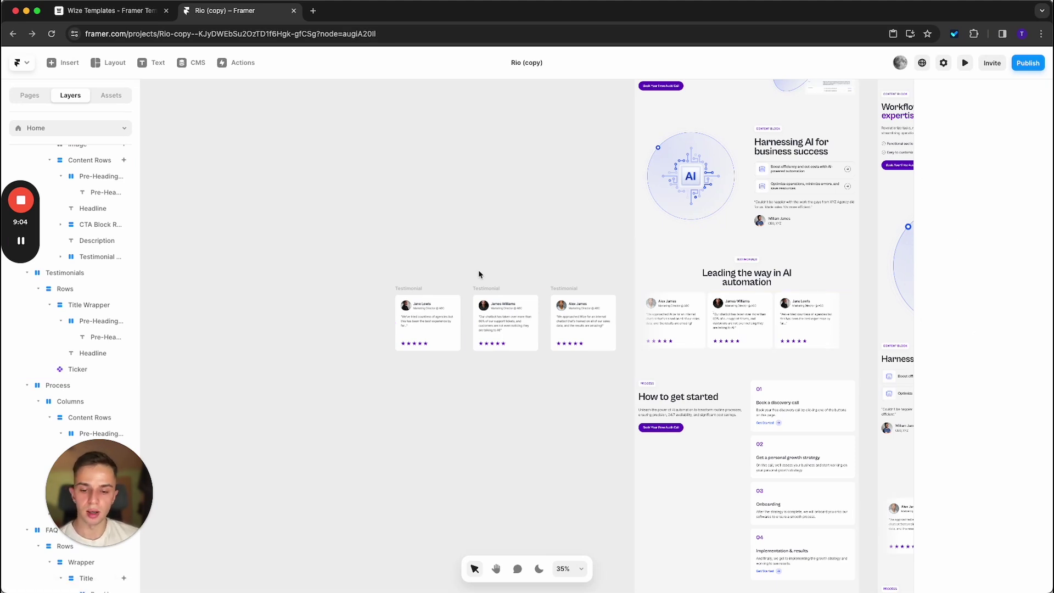
drag(350, 238, 634, 410)
click(489, 223)
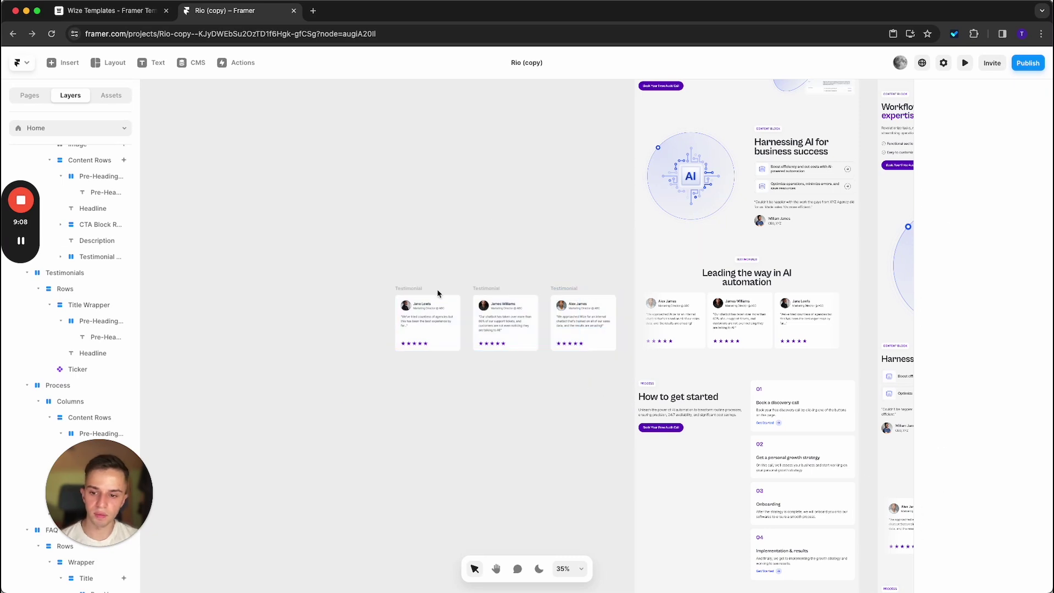
- Inspect the image, person's name, quote text and stars of the first Testimonial card, leaving the text unedited
scroll(434, 288, up, 10)
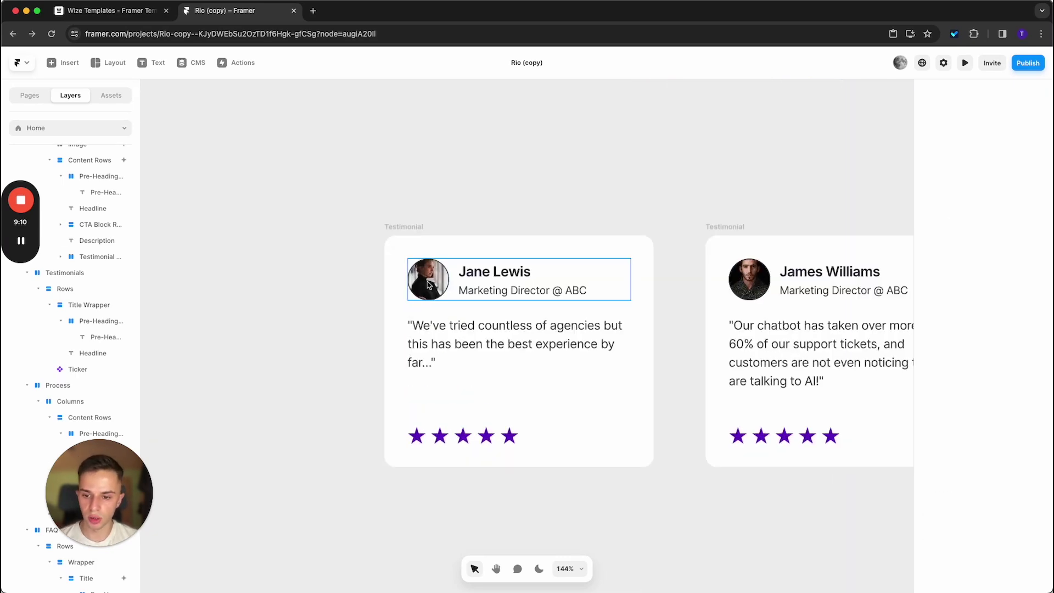
scroll(429, 285, up, 1)
click(433, 291)
double_click(521, 292)
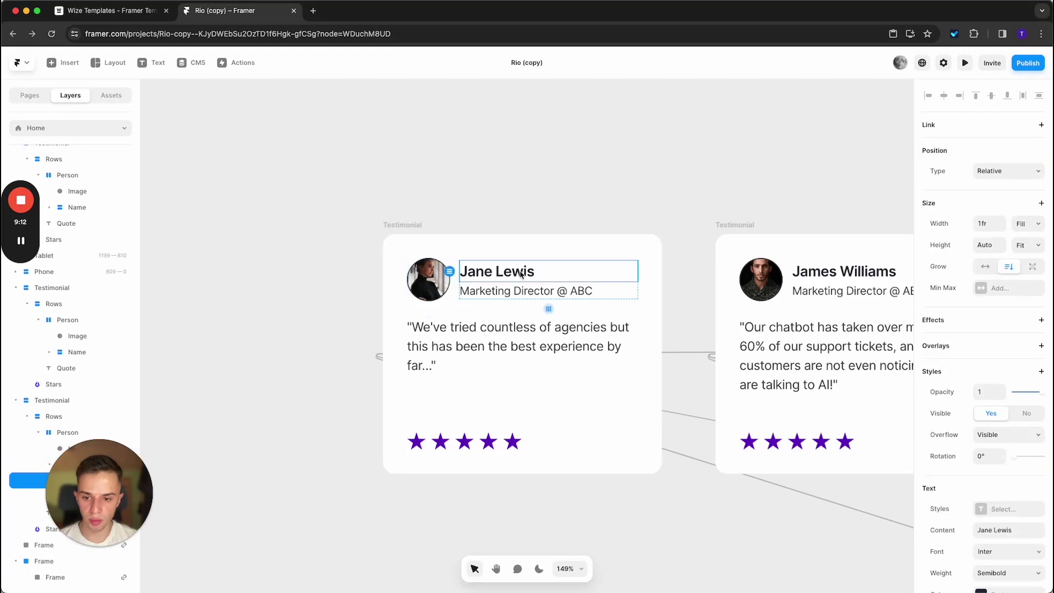
click(516, 346)
double_click(516, 345)
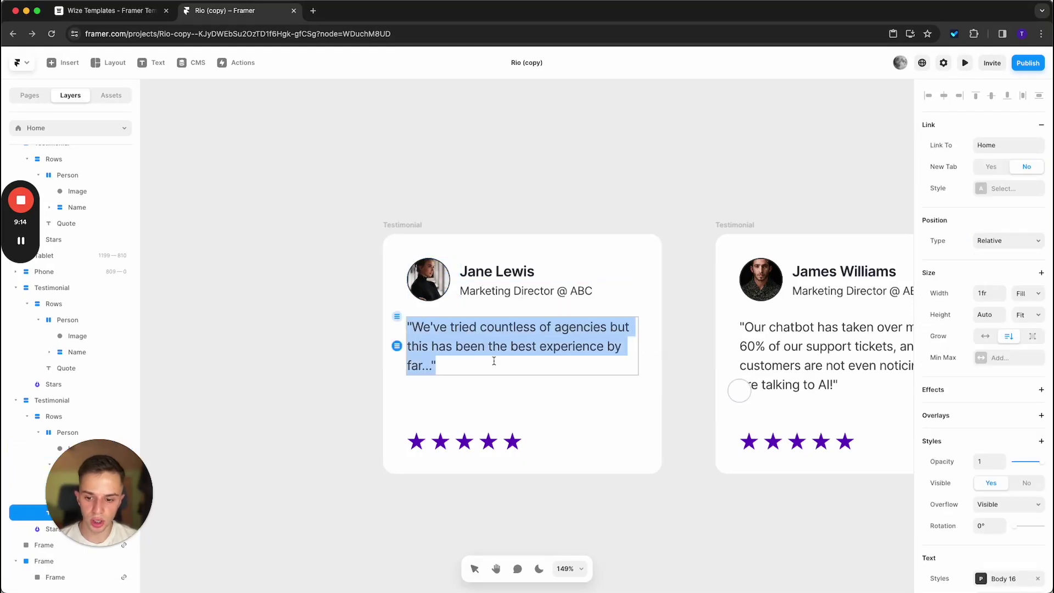
scroll(511, 450, down, 5)
key(Escape)
click(497, 441)
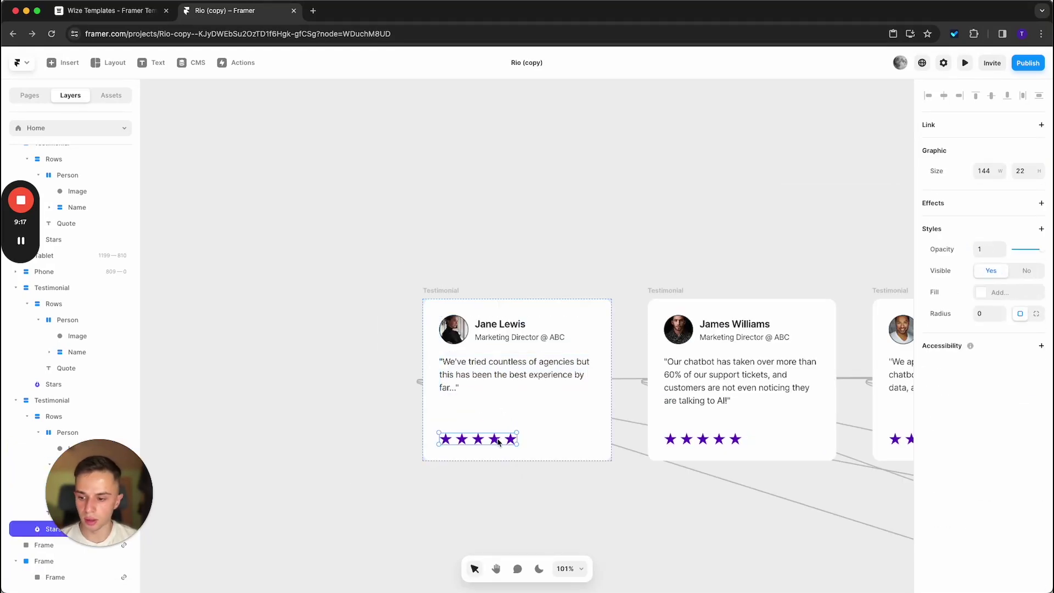
click(598, 477)
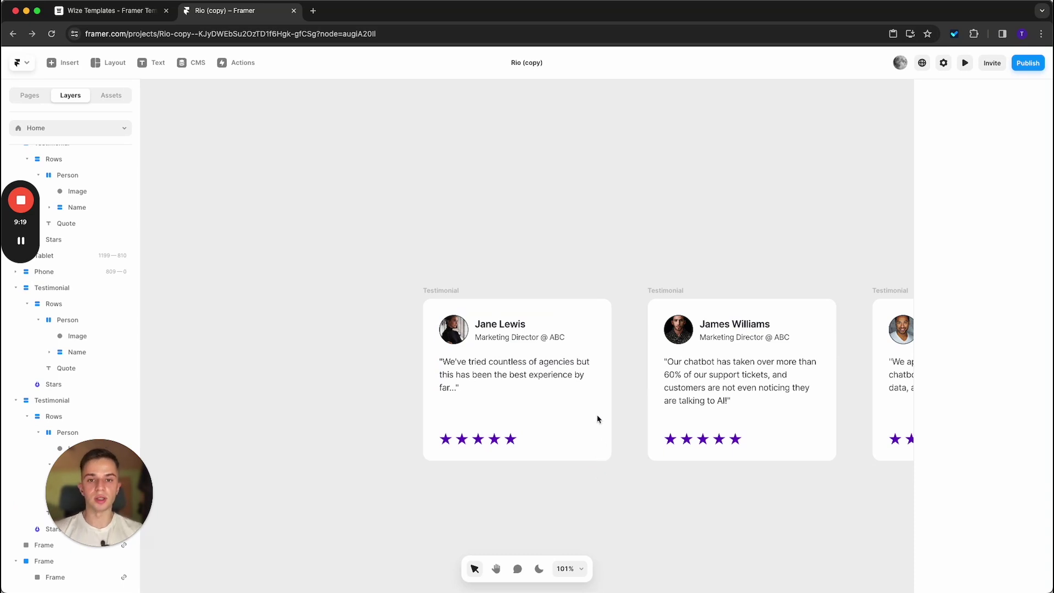
- Delete the third Testimonial card beside the Desktop layout and check the Testimonials section's Ticker
scroll(598, 419, down, 3)
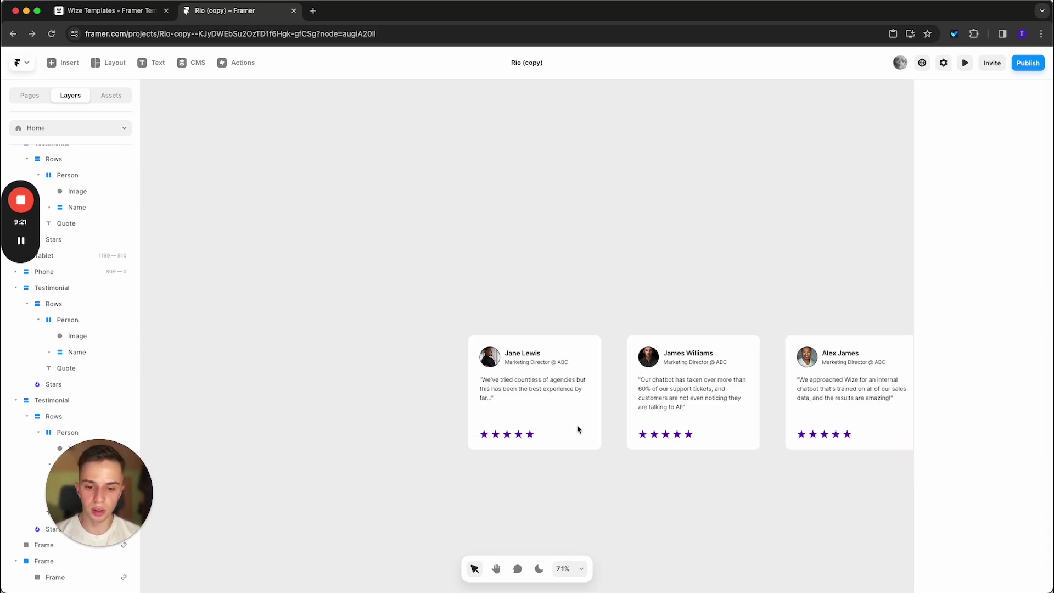
scroll(617, 488, right, 5)
scroll(445, 455, down, 2)
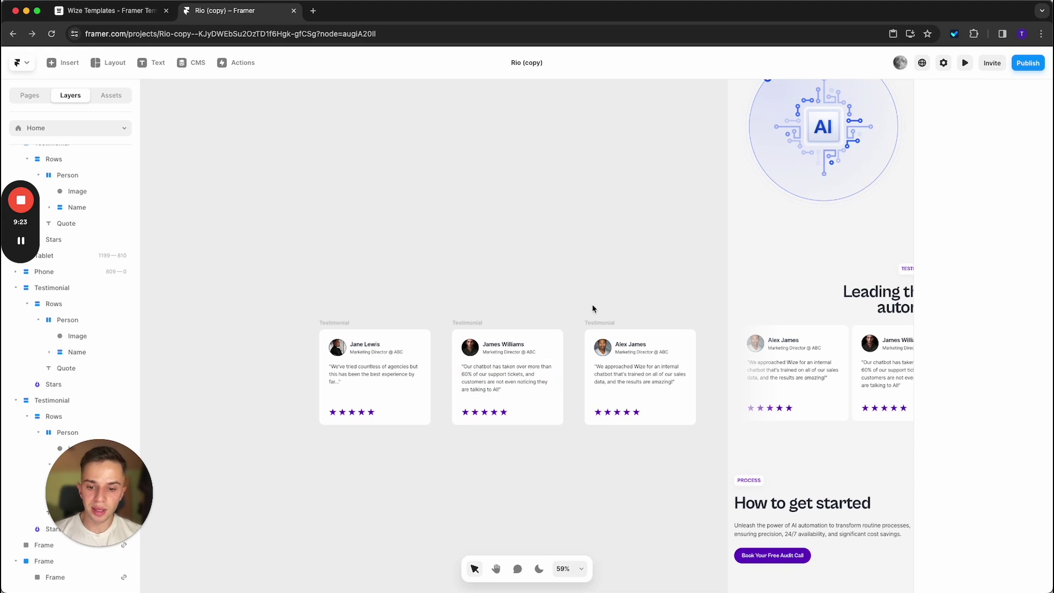
scroll(600, 335, down, 2)
click(600, 326)
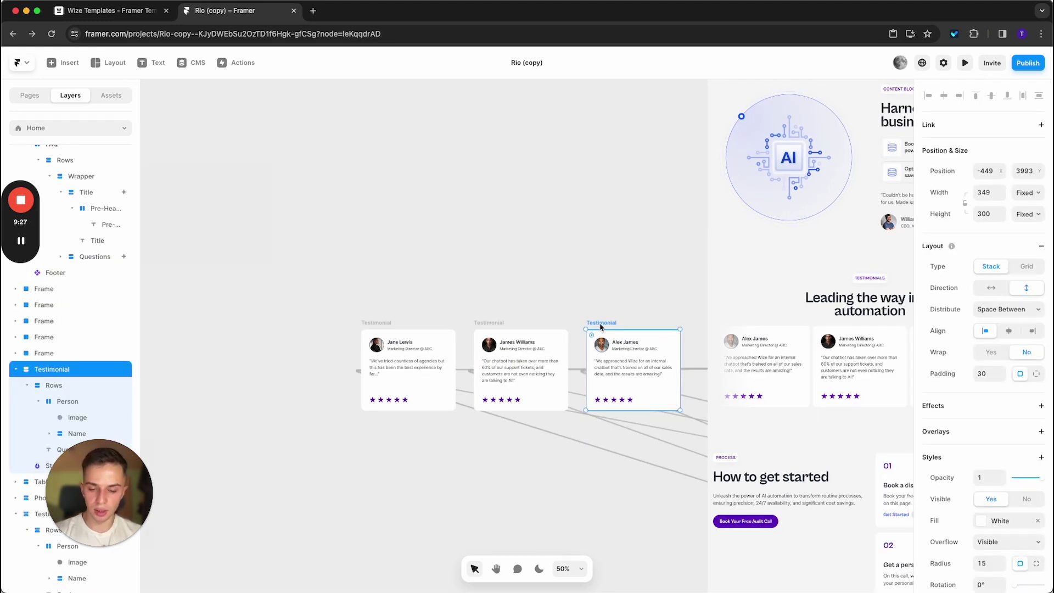
key(Delete)
scroll(600, 330, right, 5)
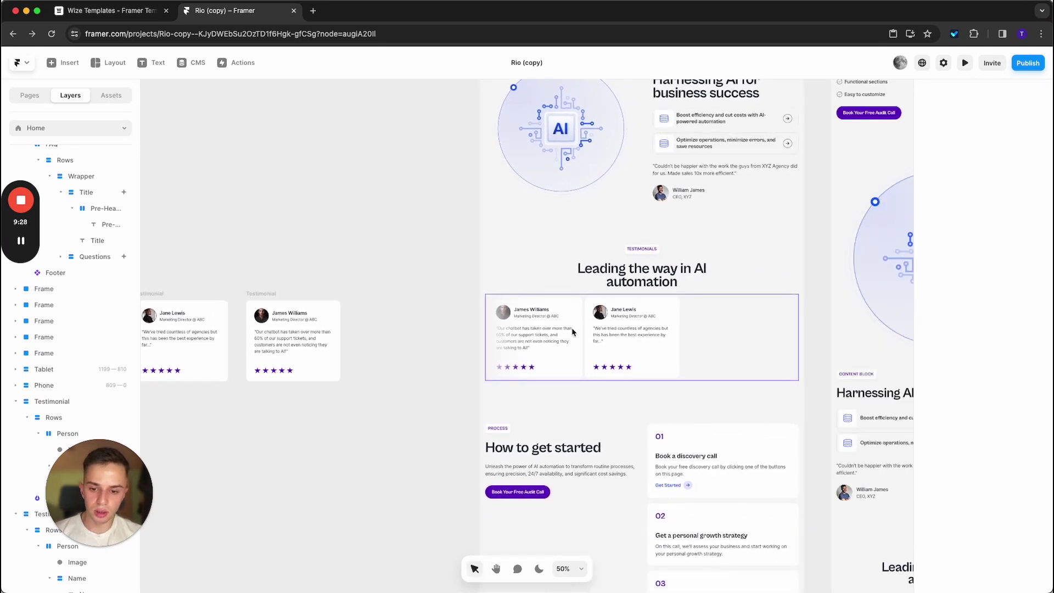
- Duplicate the second Testimonial card and place the copy in line as the third card beside the Desktop layout
scroll(602, 337, left, 5)
click(470, 281)
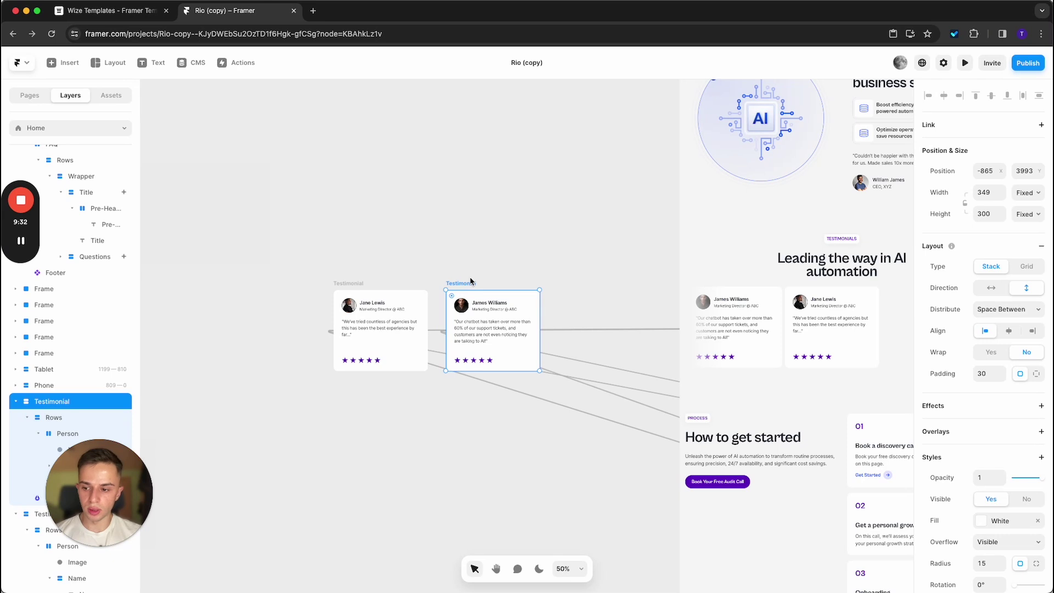
click(492, 253)
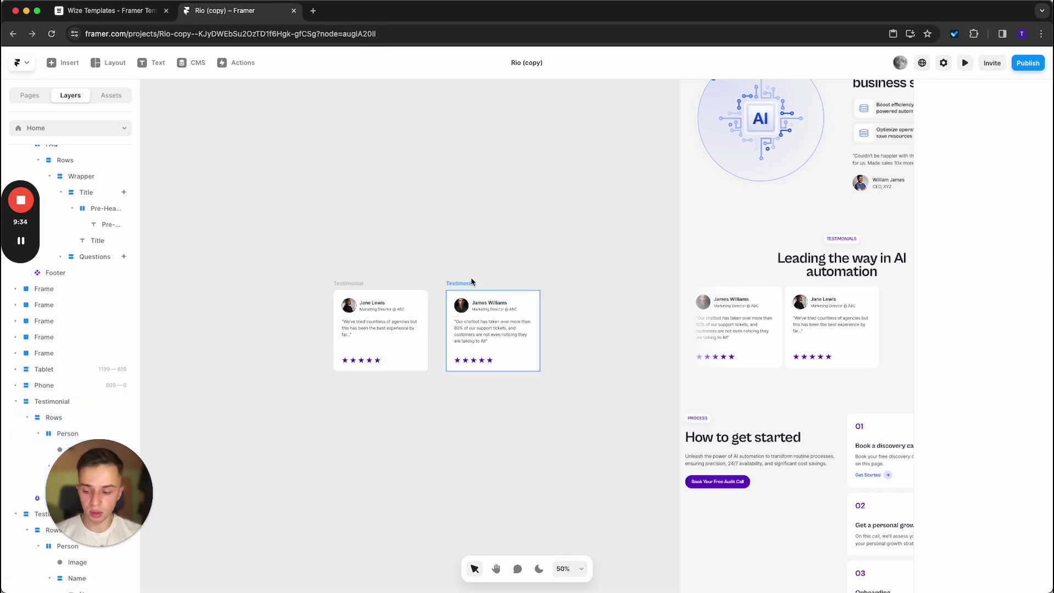
click(471, 282)
key(ctrl+d)
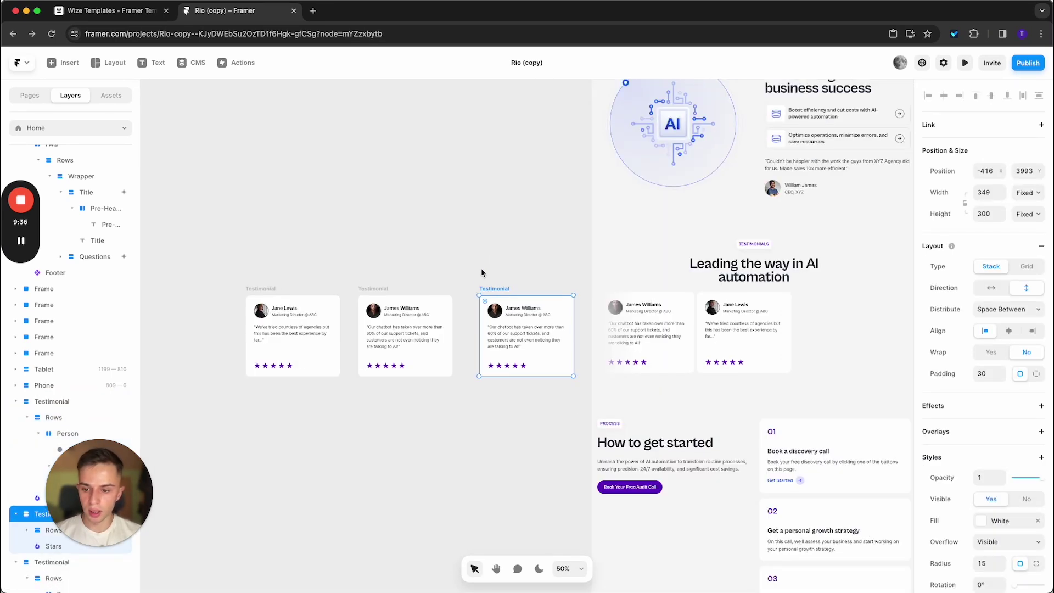
drag(502, 291, 492, 295)
click(512, 269)
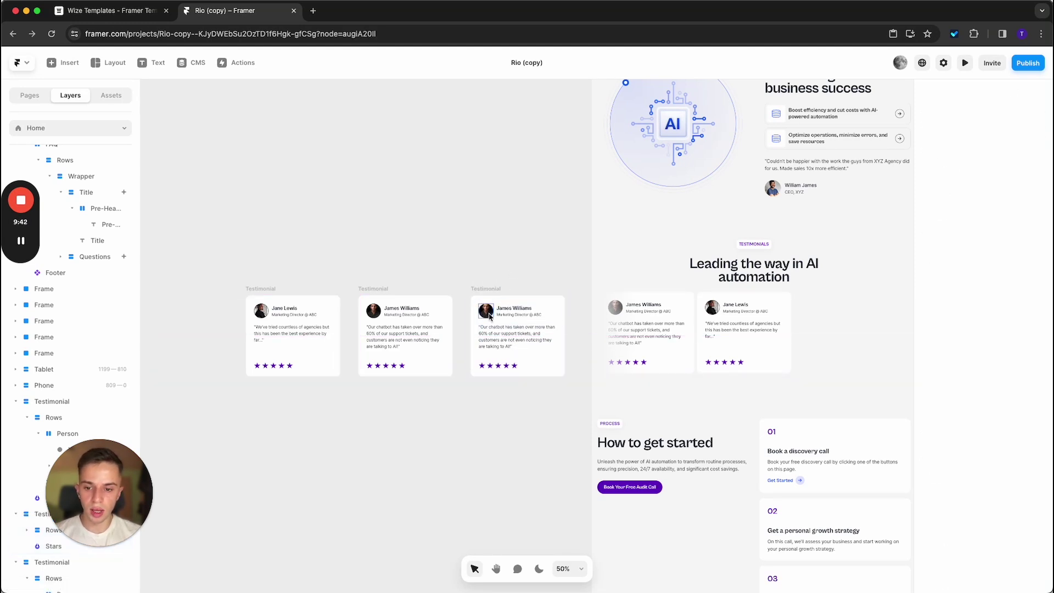
- Connect the Testimonials section's Ticker to the duplicated third Testimonial card
click(844, 339)
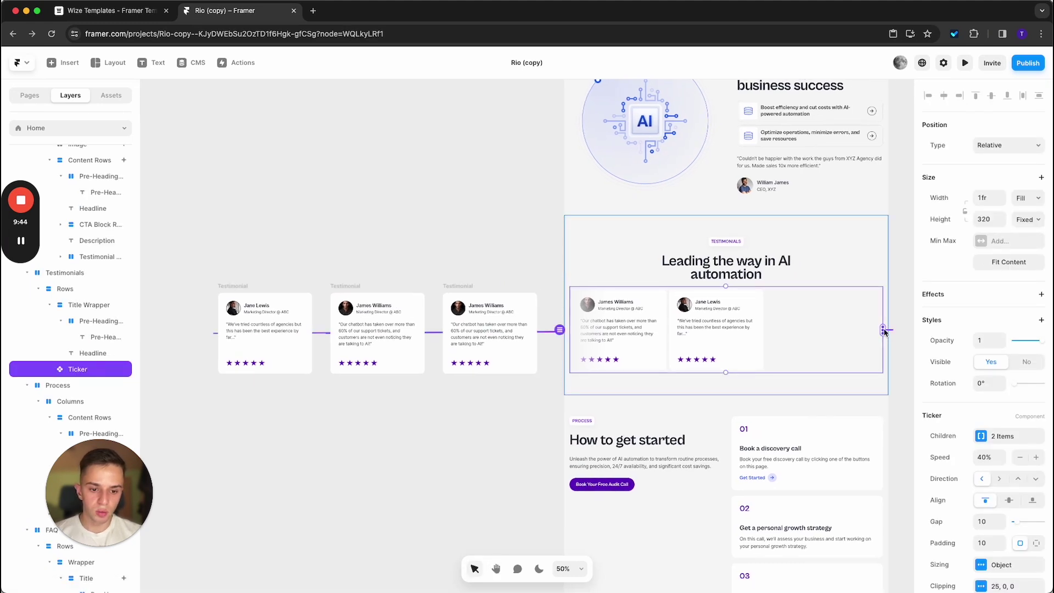
drag(884, 332, 488, 344)
click(489, 229)
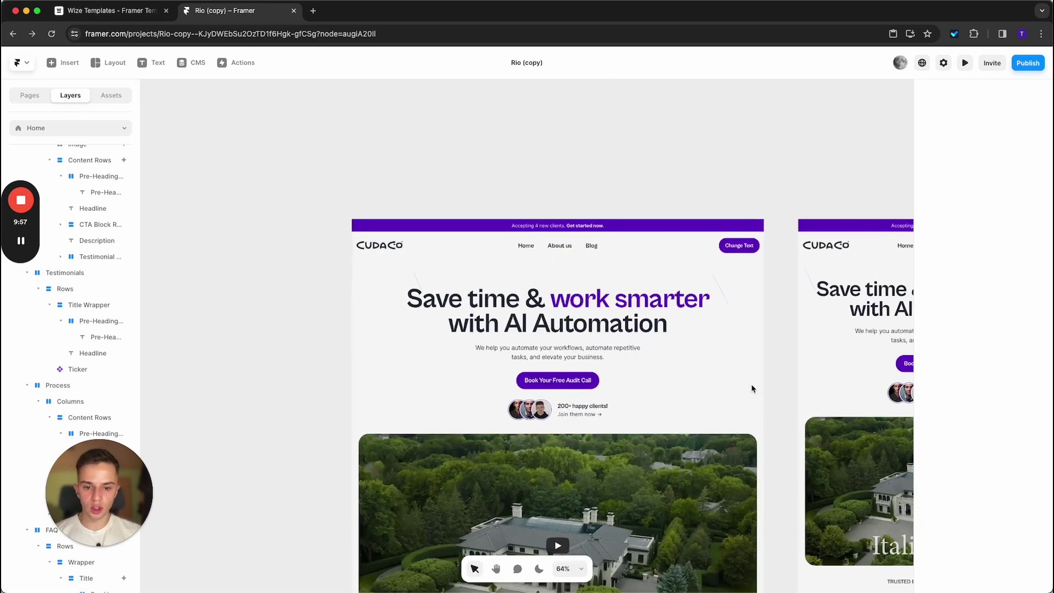
- Remove the background image fill from the Desktop layout's Navigation + Hero section
scroll(683, 254, up, 5)
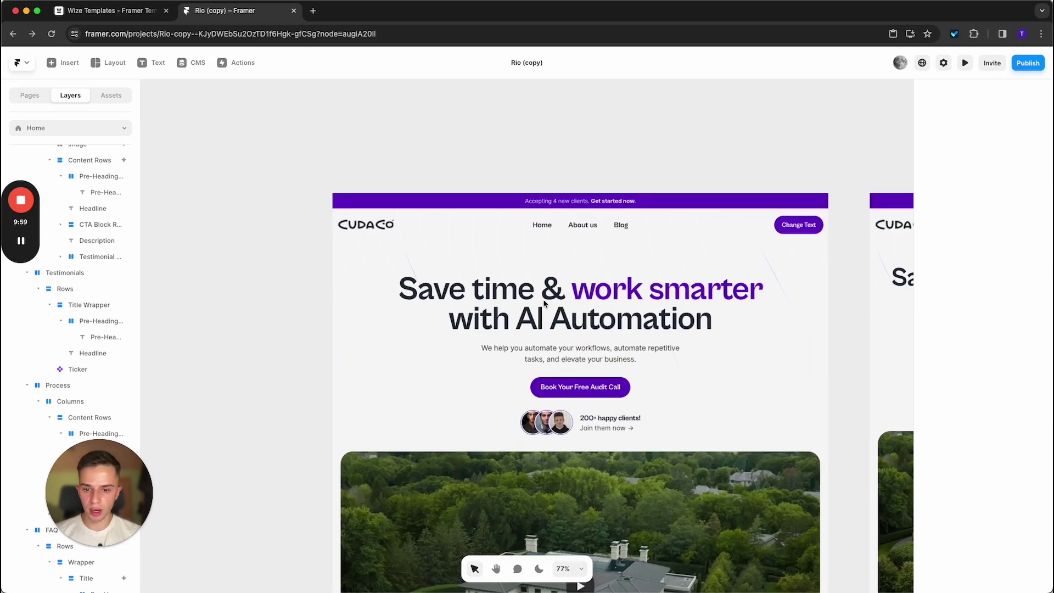
scroll(494, 329, down, 4)
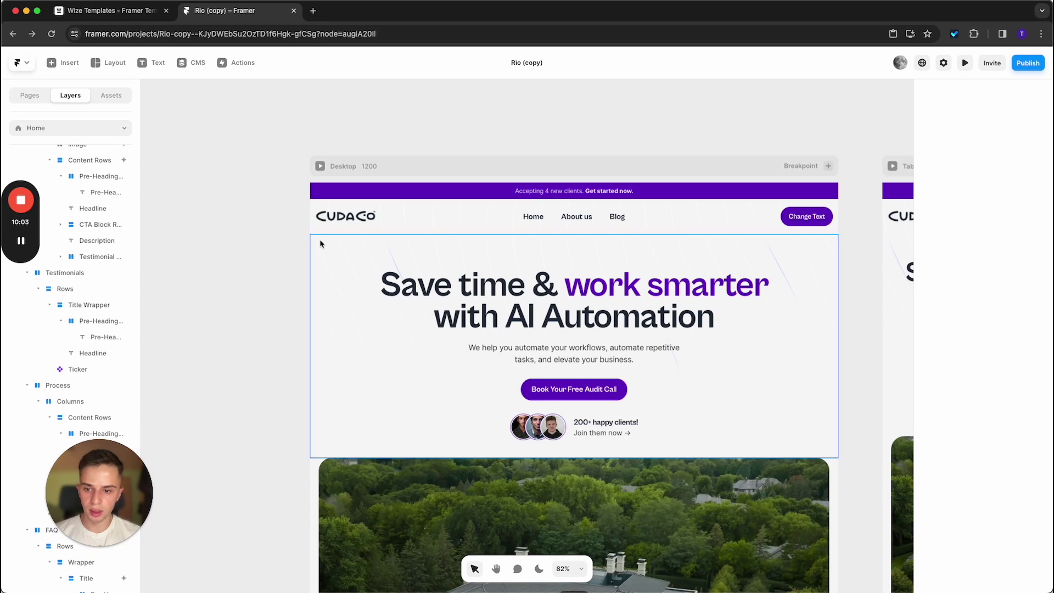
scroll(80, 186, up, 10)
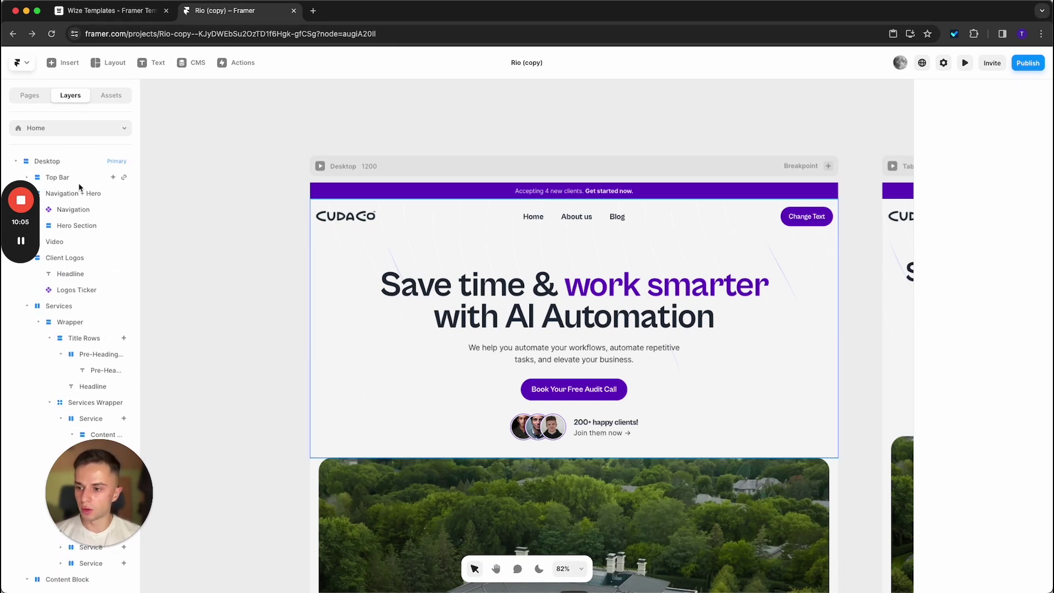
click(81, 194)
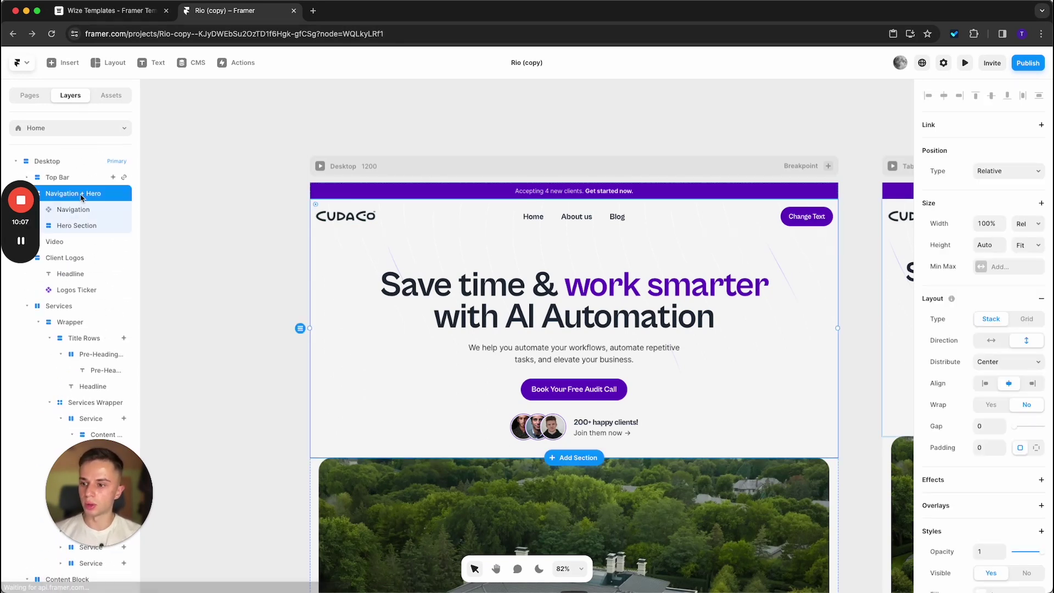
scroll(988, 384, down, 5)
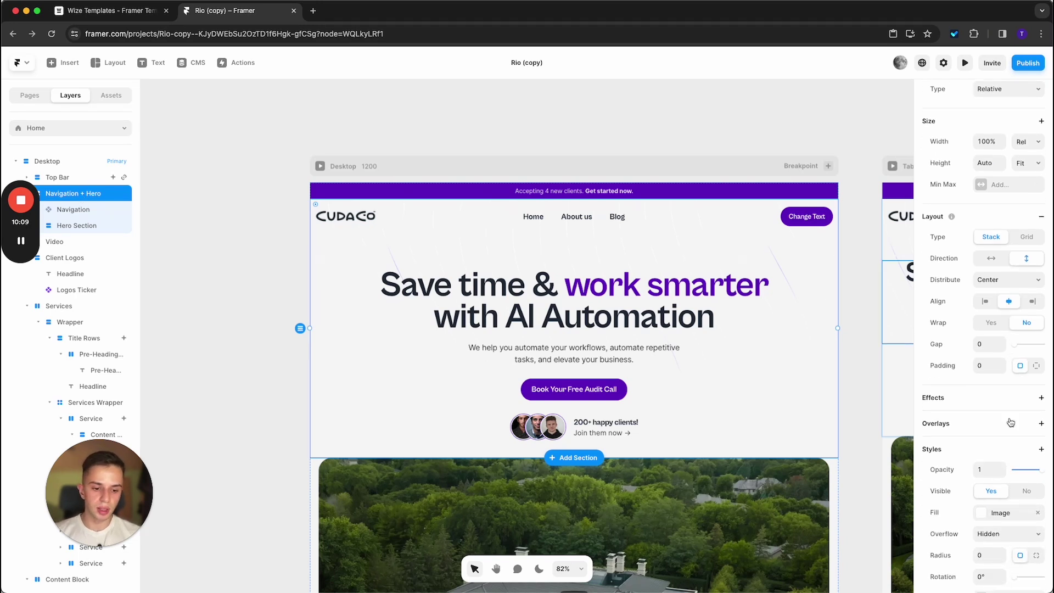
click(989, 384)
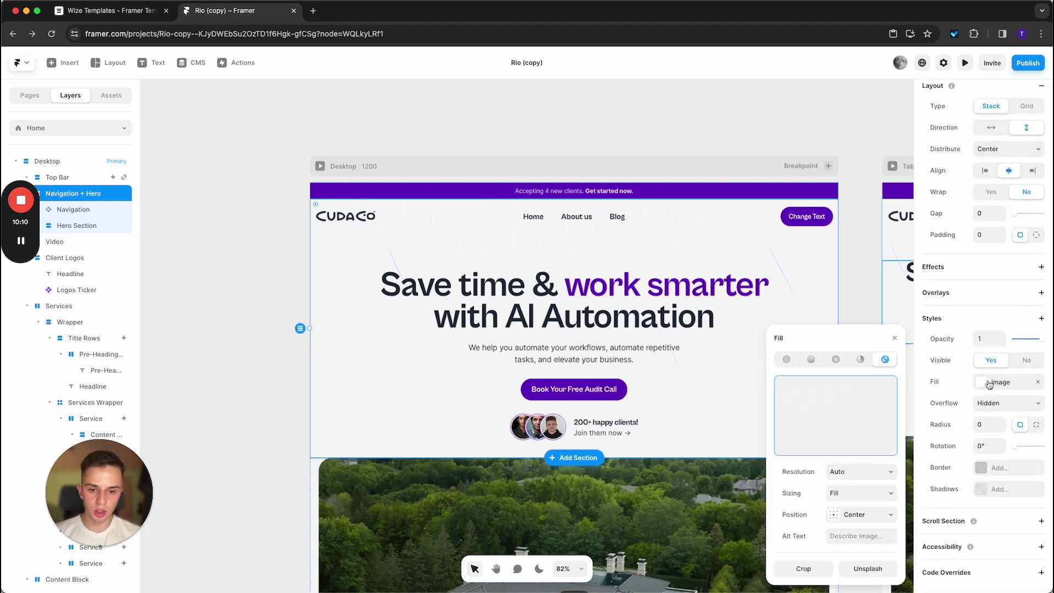
click(1039, 383)
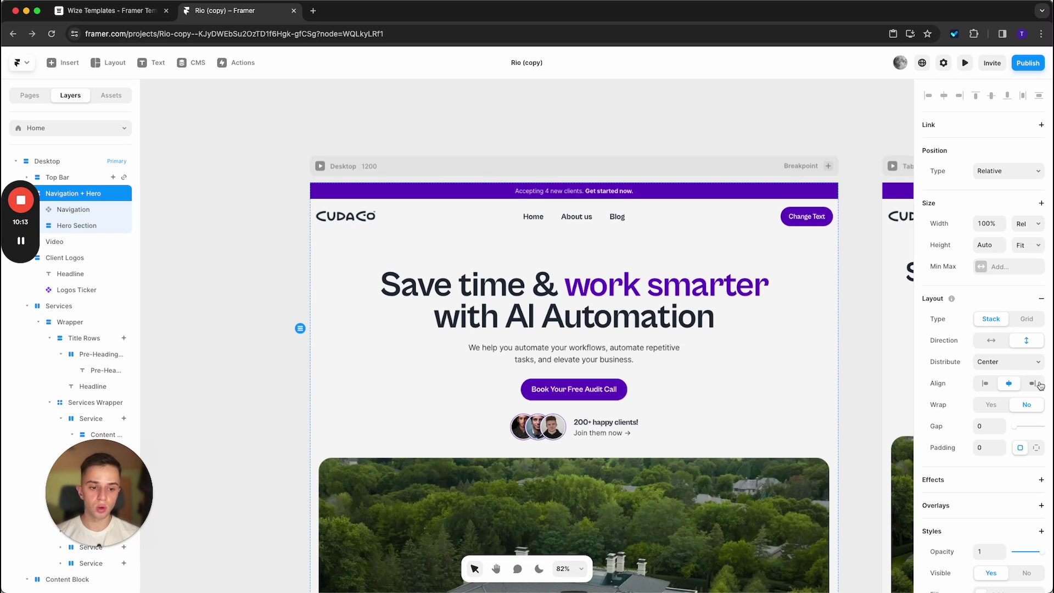
- Open the empty Fill setting of the Navigation + Hero section and restore its background image
scroll(1026, 384, down, 5)
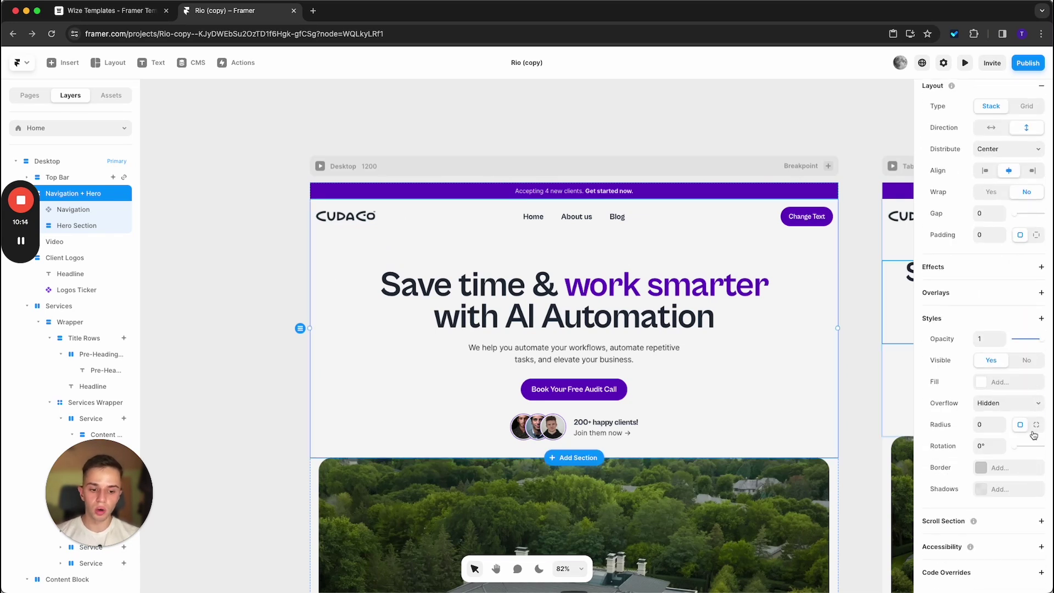
click(1003, 383)
click(864, 256)
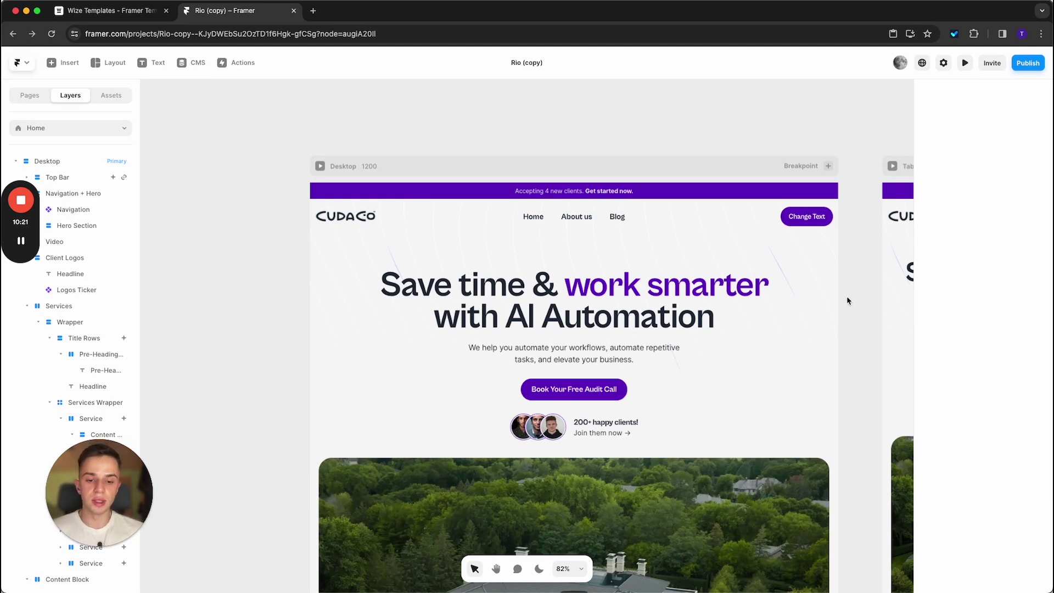
- Examine the coloured diagonal lines in the hero section's background image up close
scroll(790, 287, up, 5)
scroll(790, 287, up, 3)
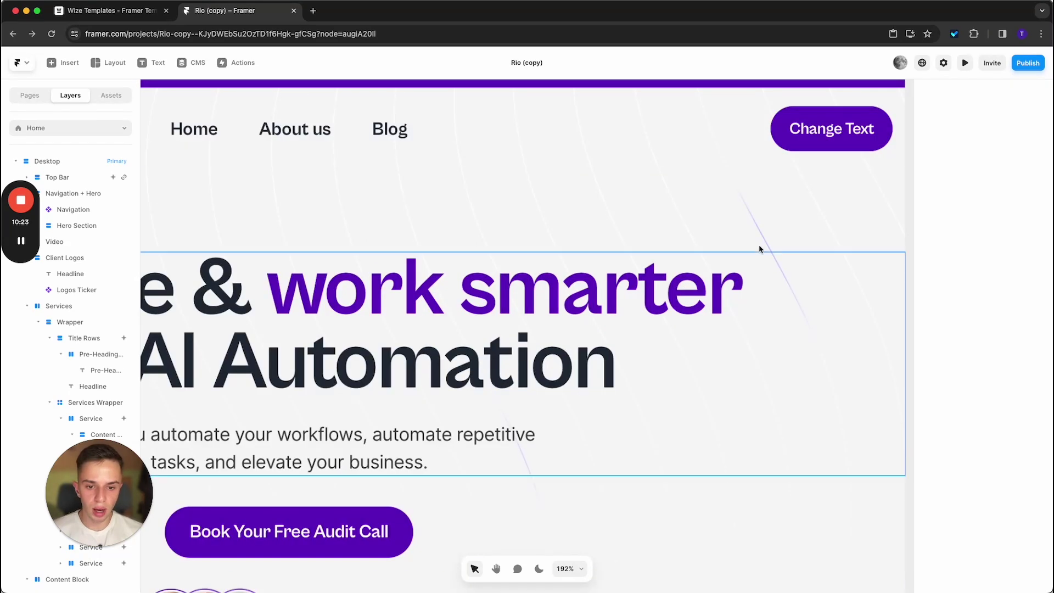
scroll(795, 277, down, 3)
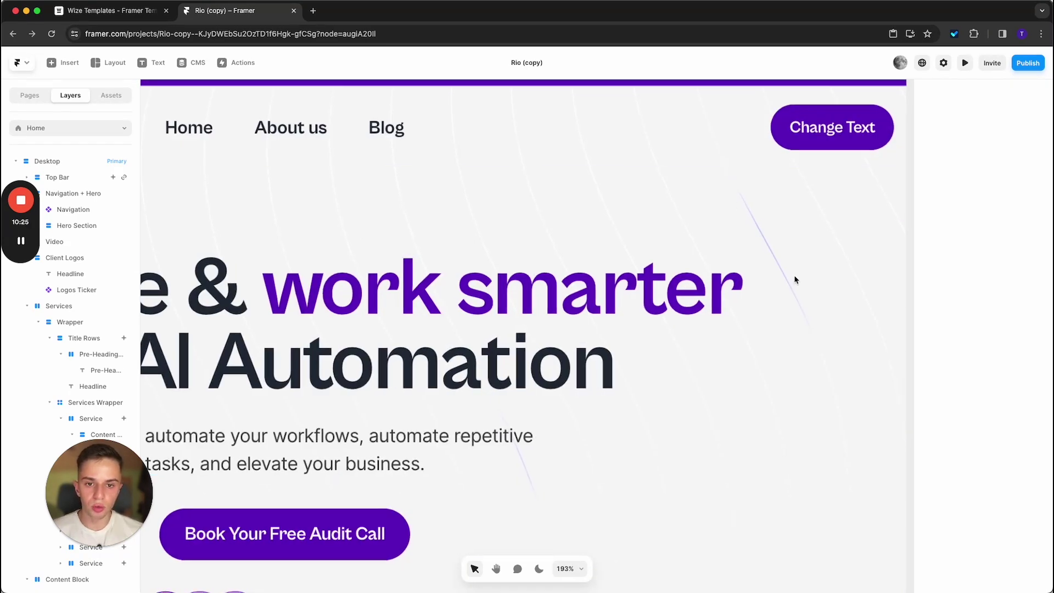
scroll(792, 295, down, 4)
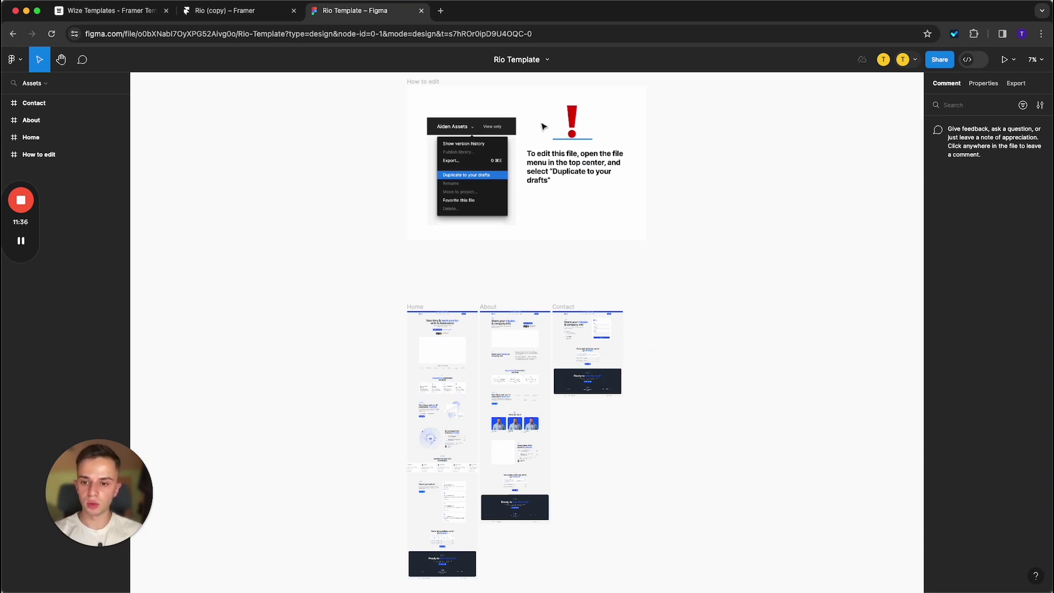
- In Figma, duplicate the Rio Template file to the drafts and open the copy in the browser
click(547, 61)
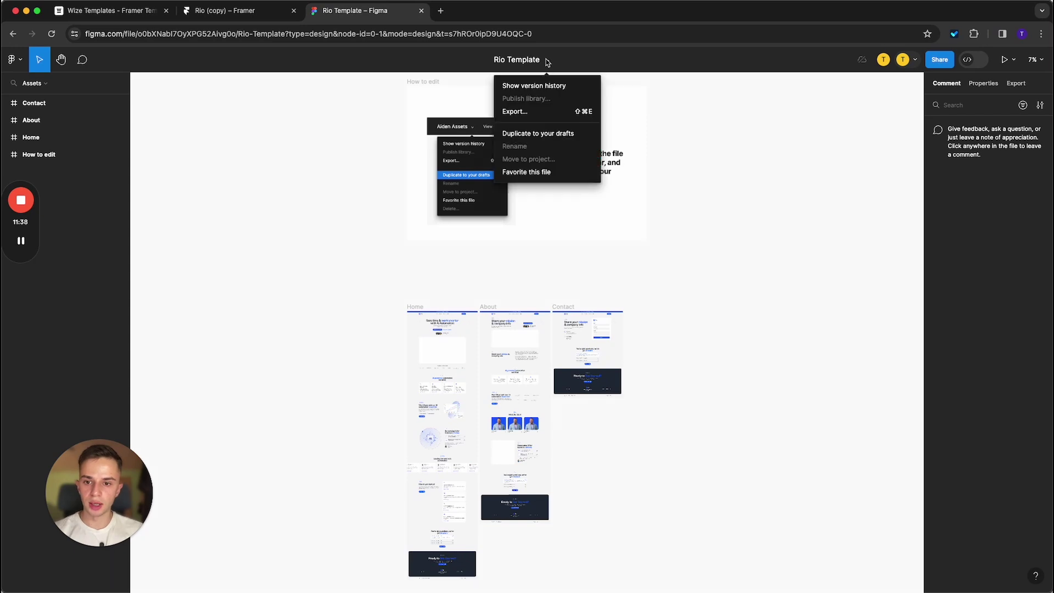
click(540, 134)
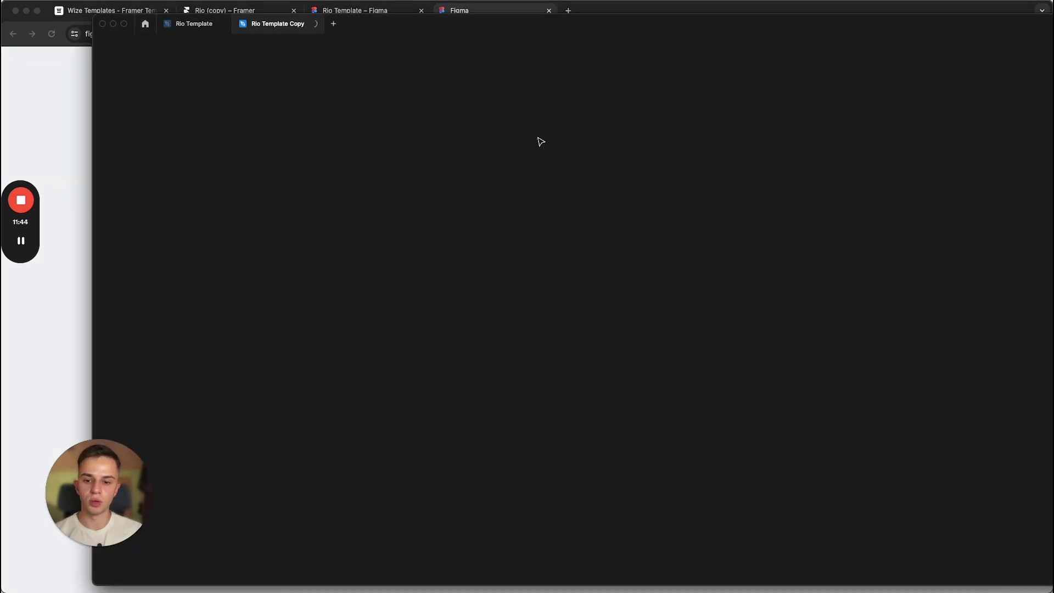
click(513, 5)
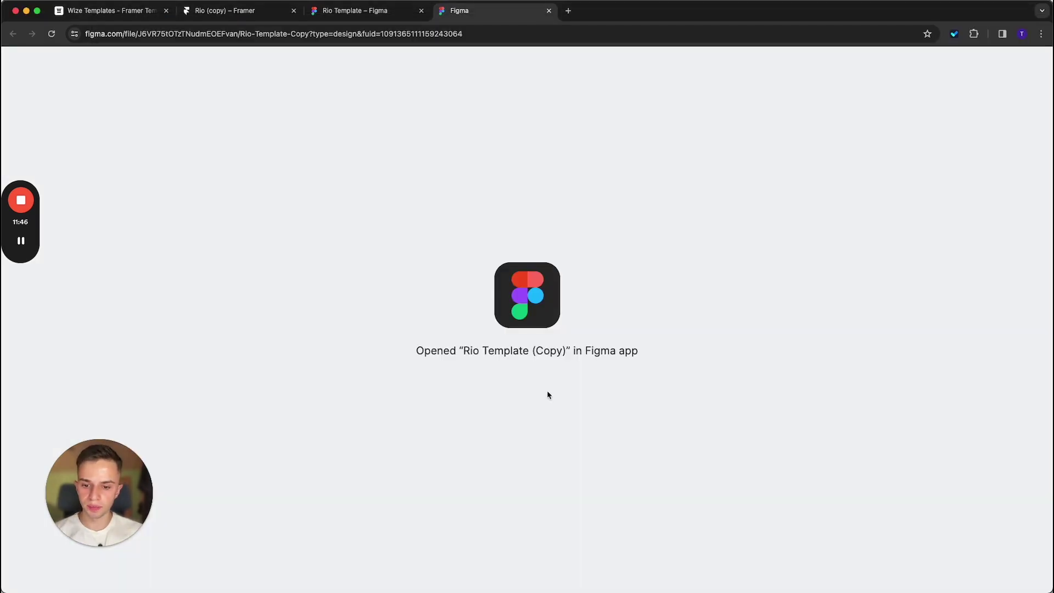
click(535, 376)
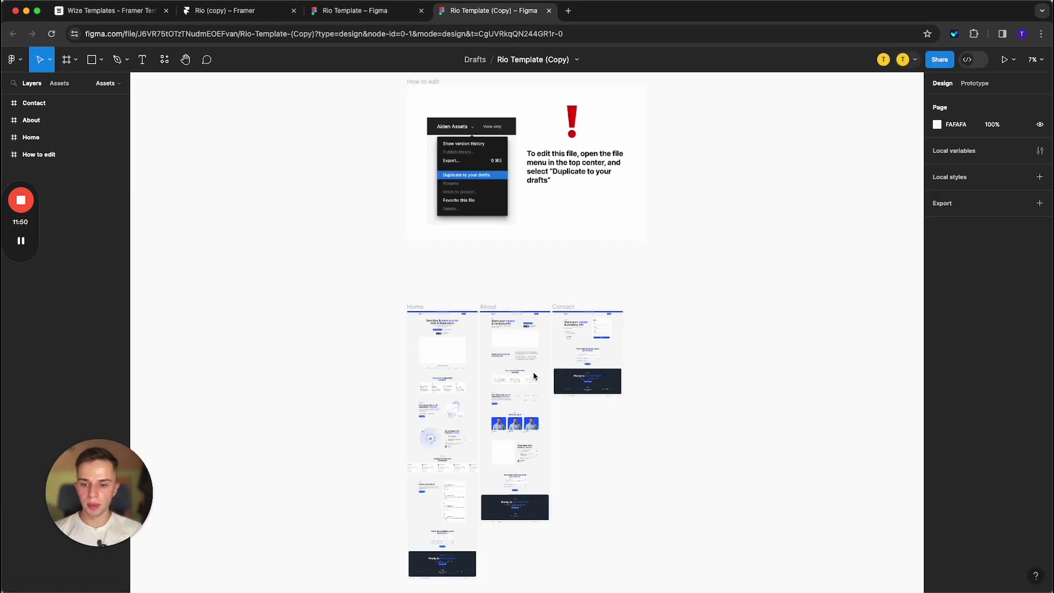
- In the Home page's hero background frame, recolour the middle stop of the first Linear selection color to purple A428D0
scroll(534, 367, down, 2)
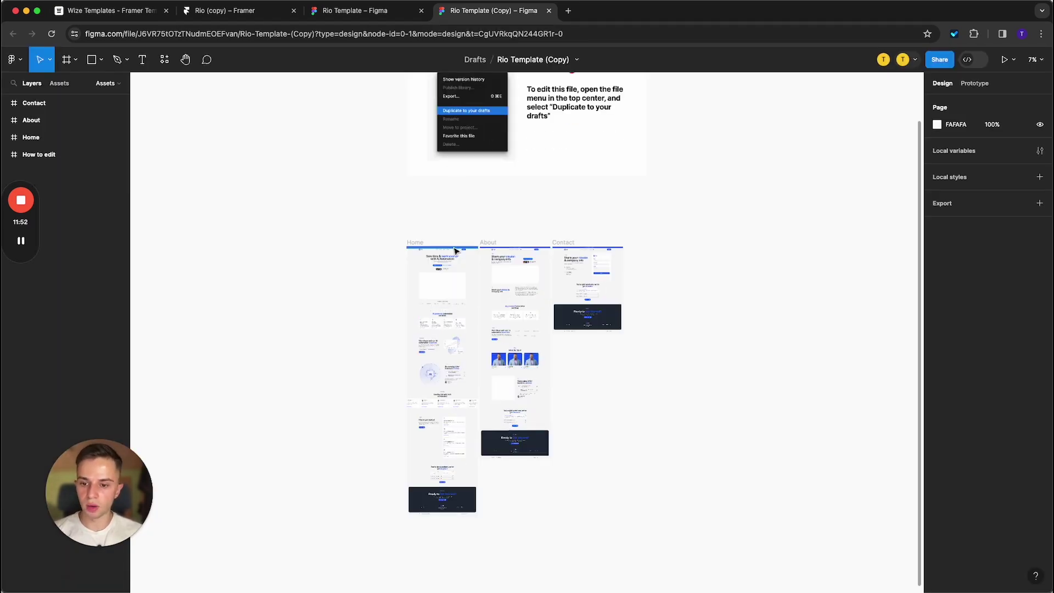
scroll(455, 250, down, 2)
scroll(442, 258, up, 10)
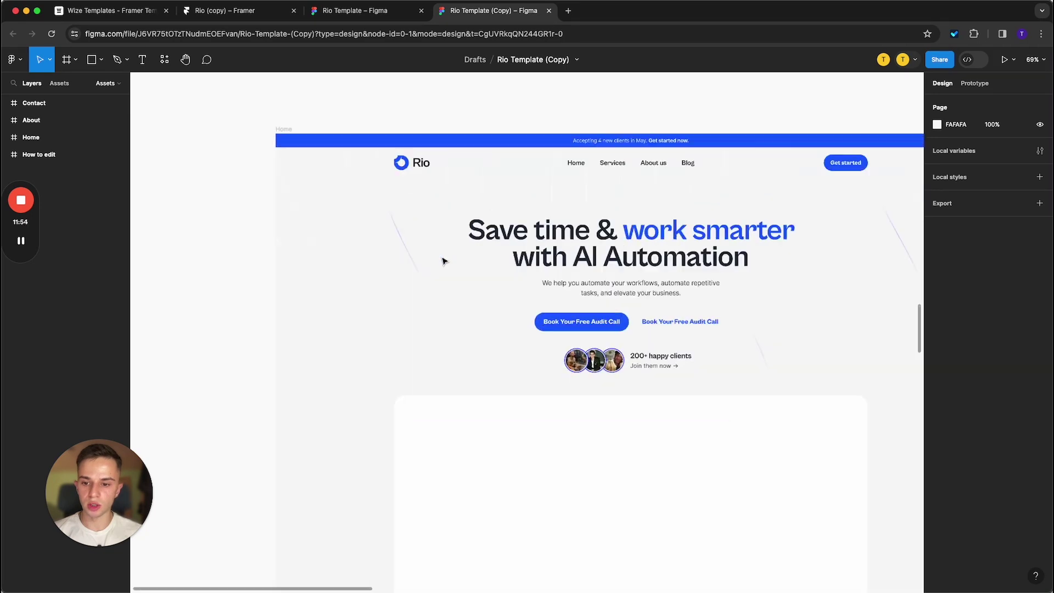
scroll(442, 258, down, 5)
scroll(426, 257, up, 3)
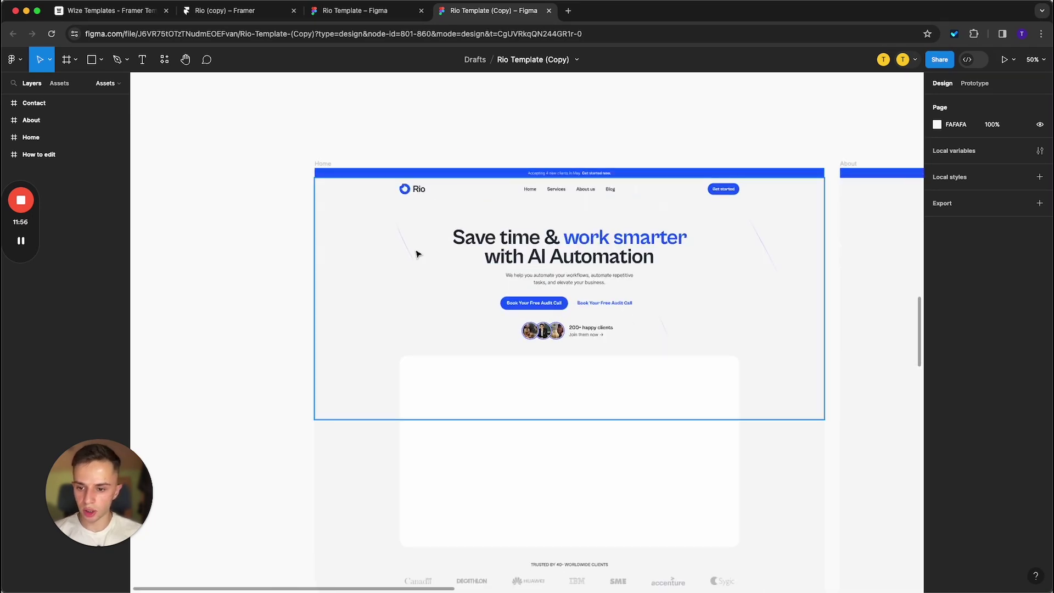
click(416, 255)
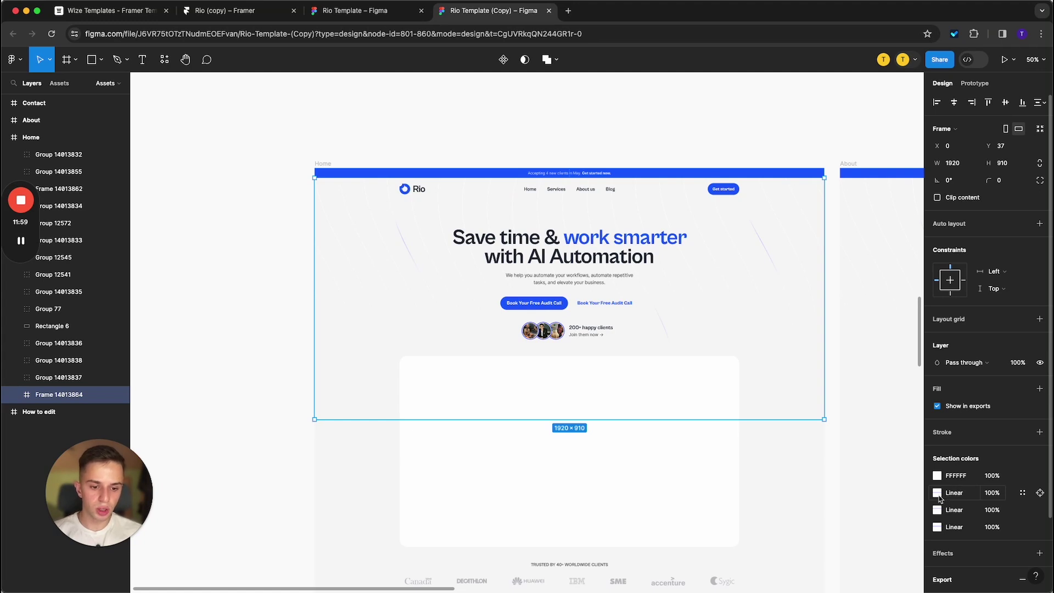
click(937, 492)
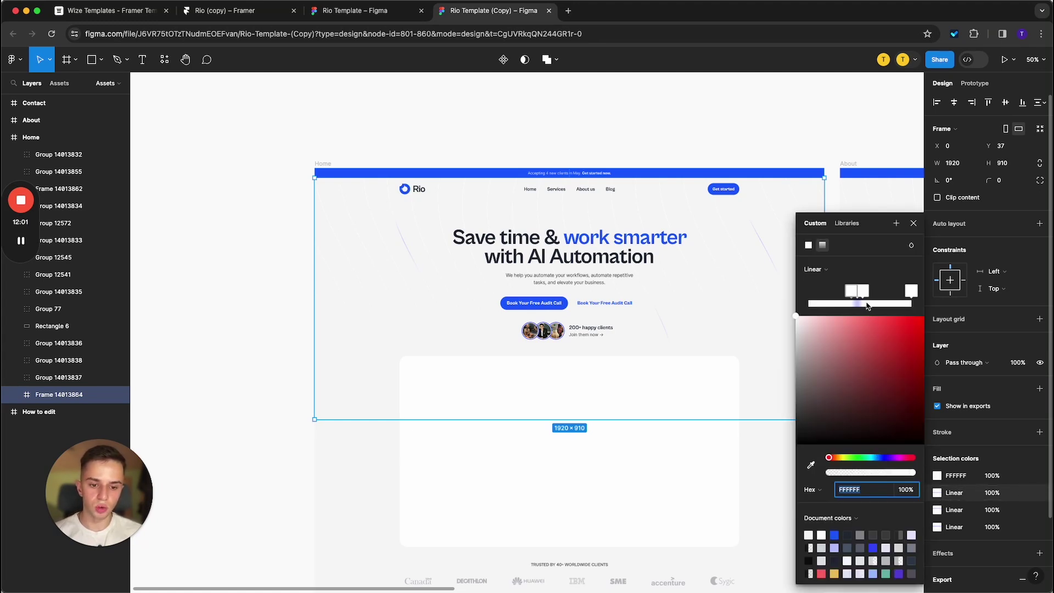
click(863, 294)
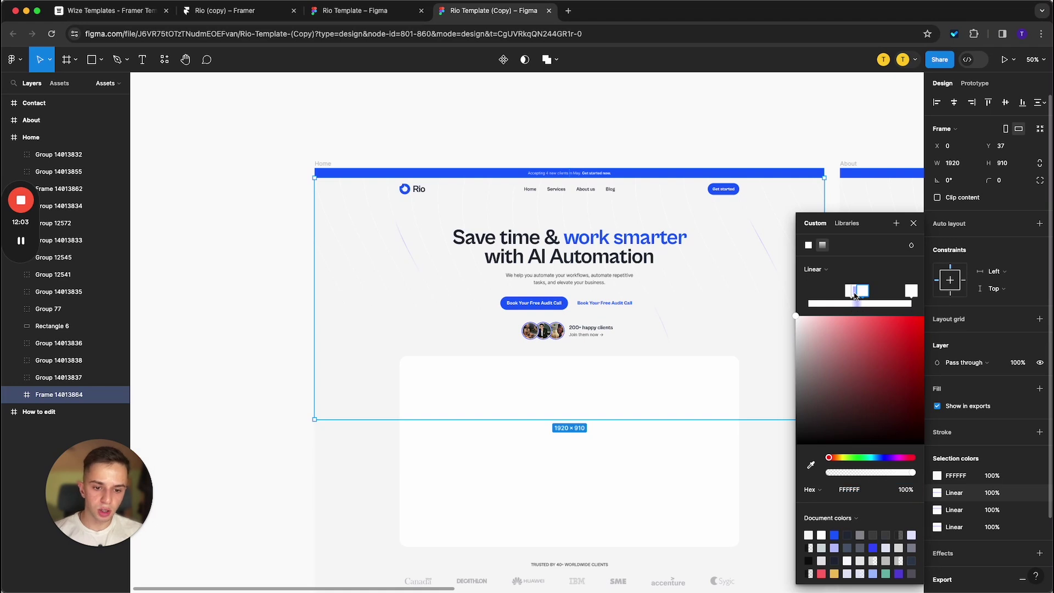
click(854, 295)
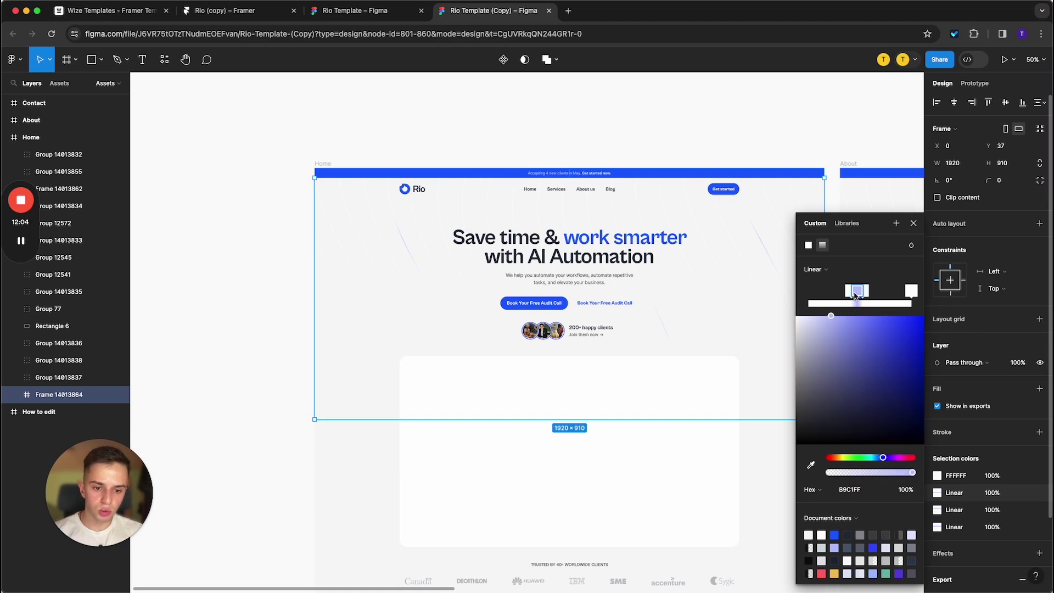
click(896, 459)
drag(867, 358, 901, 340)
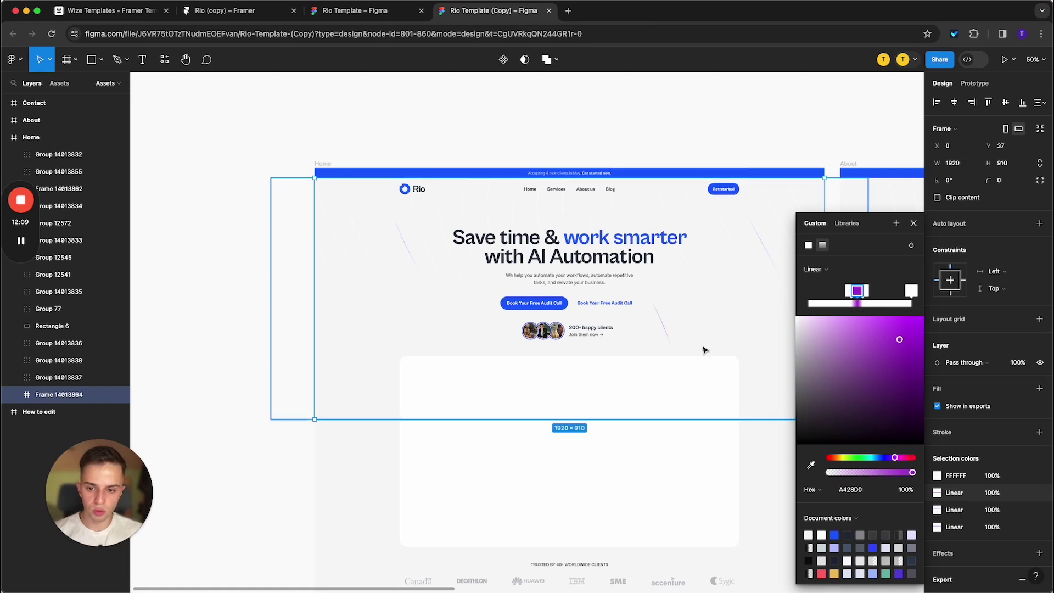
- Check the recoloured line in the hero background and copy the gradient stop's hex value A428D0
scroll(703, 337, up, 5)
click(858, 487)
key(ctrl+c)
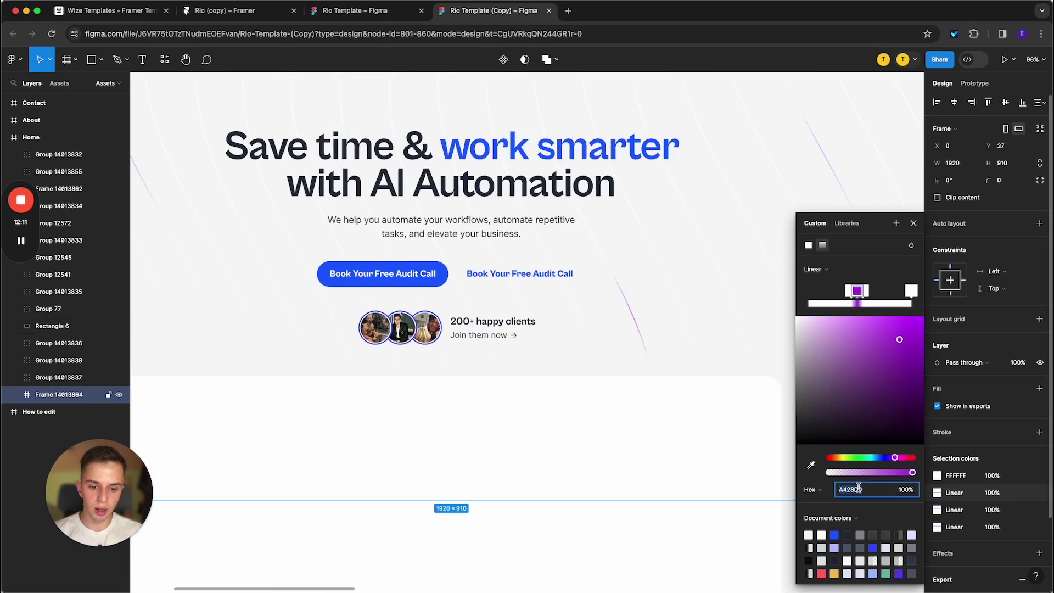
- Recolour the middle stop of the hero background frame's second Linear selection color to purple A428D0
click(839, 288)
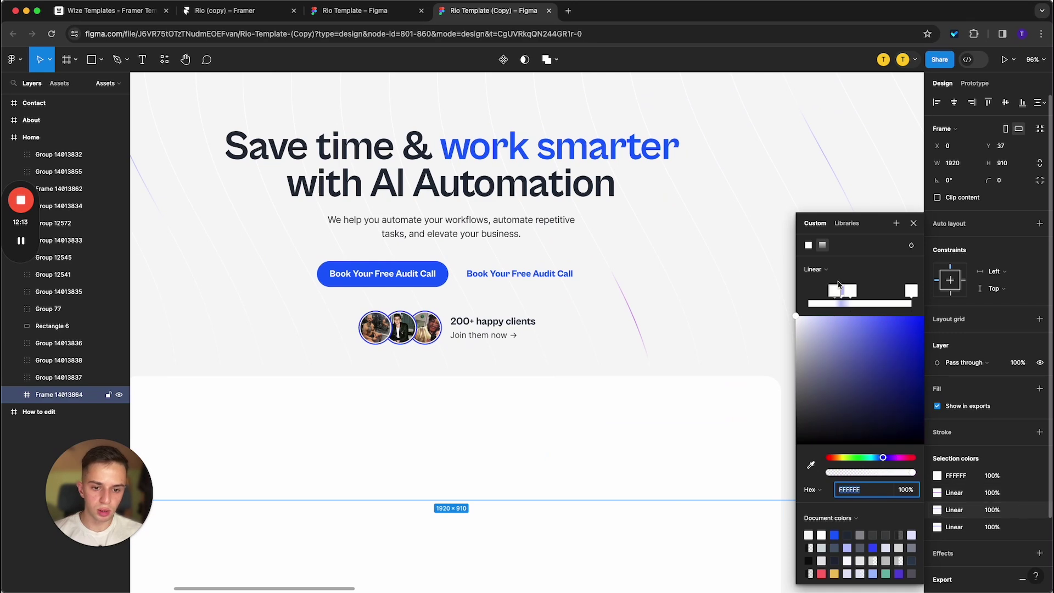
click(844, 293)
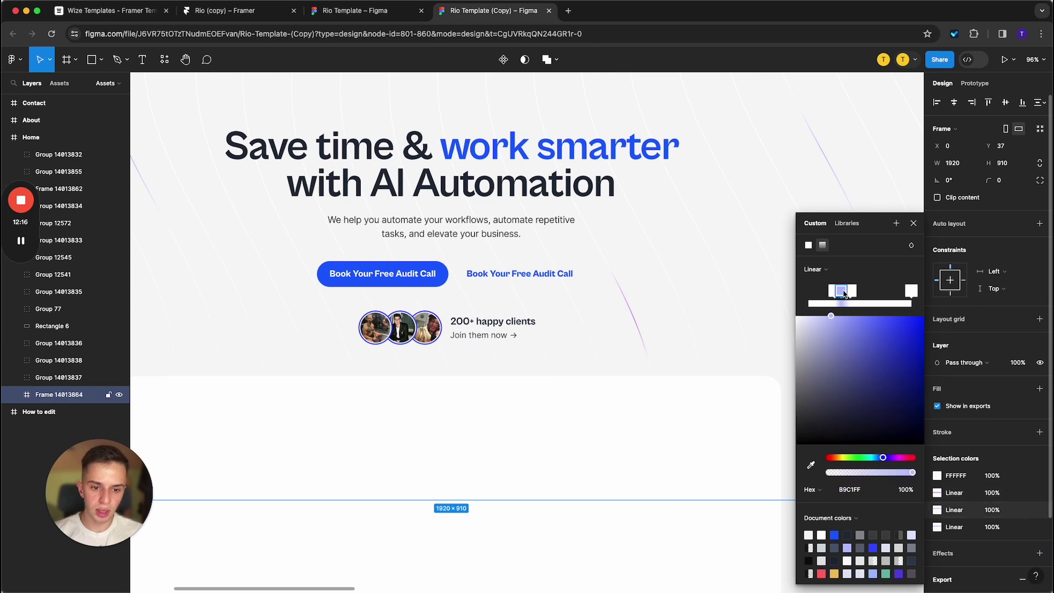
click(868, 489)
key(ctrl+v)
key(Return)
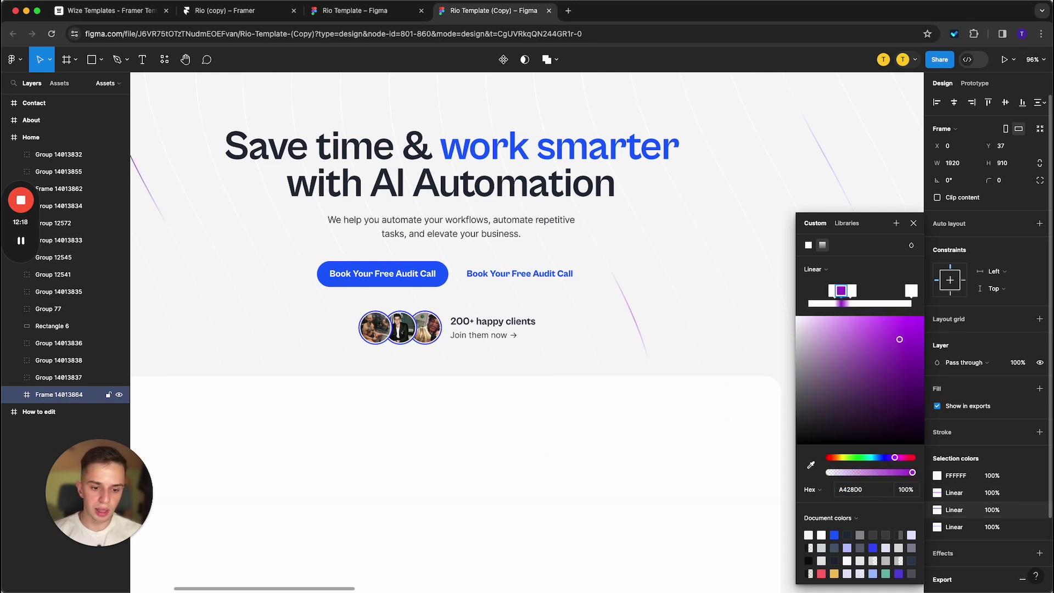
- Recolour the middle stop of the hero background frame's third Linear selection color to A428D0 and check the lines on the Home page
click(860, 292)
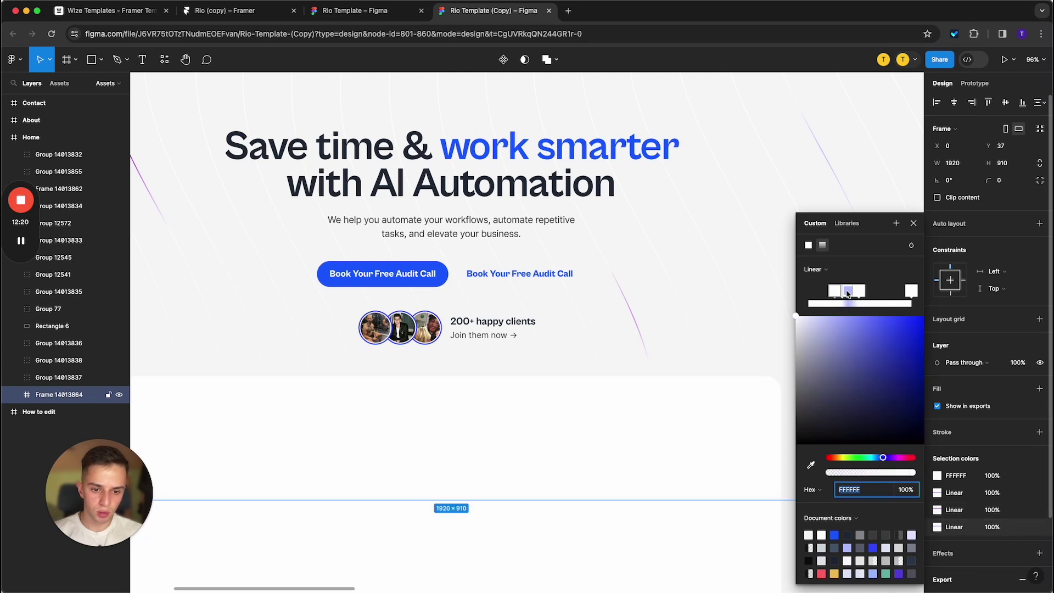
click(848, 293)
click(859, 489)
key(ctrl+v)
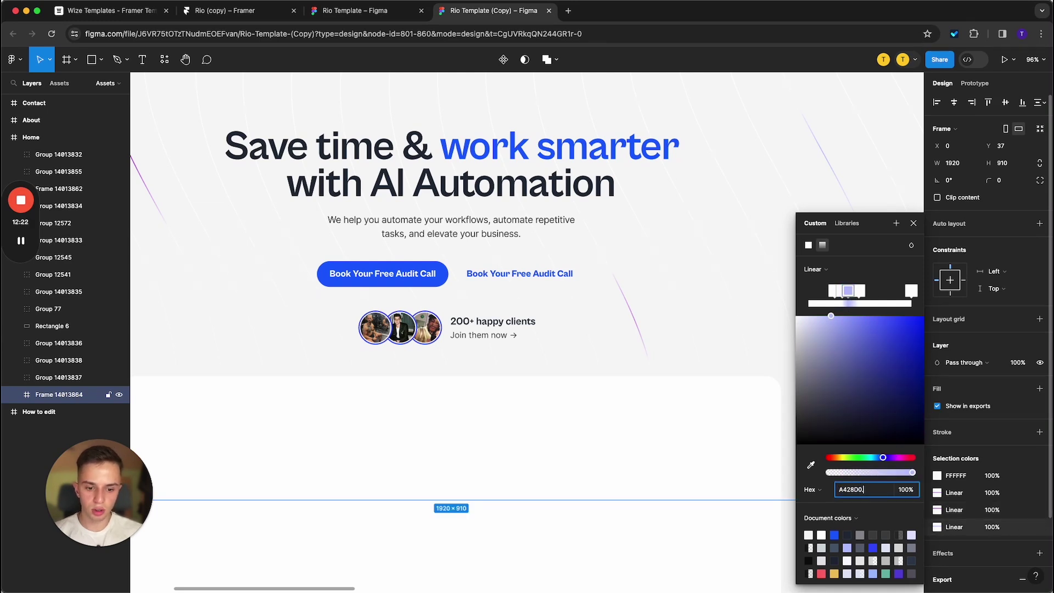
key(Return)
scroll(741, 401, down, 3)
scroll(701, 322, up, 3)
scroll(701, 324, down, 3)
scroll(700, 323, down, 3)
click(715, 139)
scroll(760, 206, up, 2)
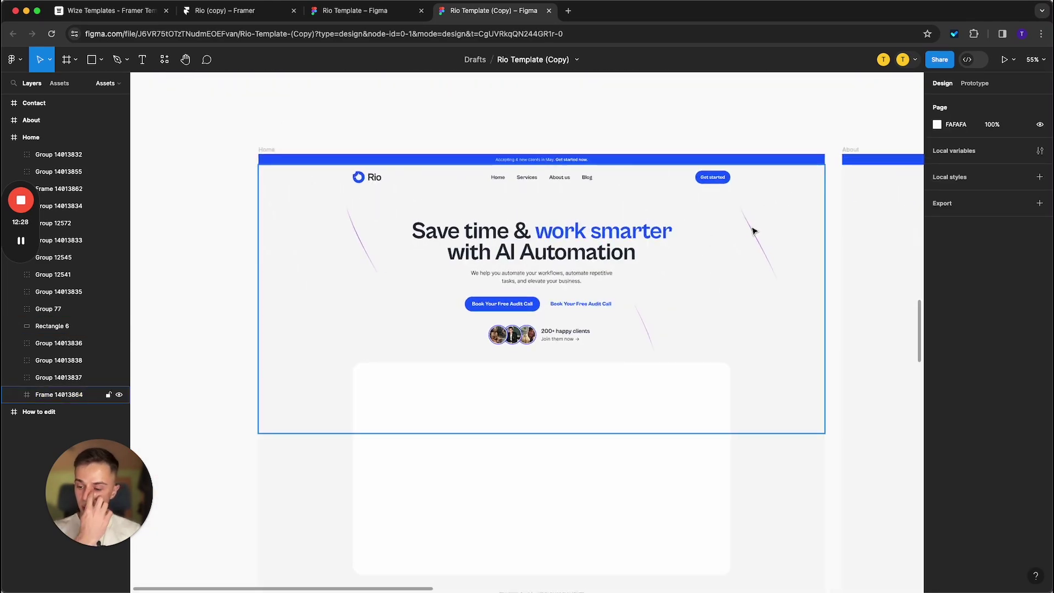
- Select the hero background frame, Frame 14013864, set its export format to SVG and export it
click(753, 230)
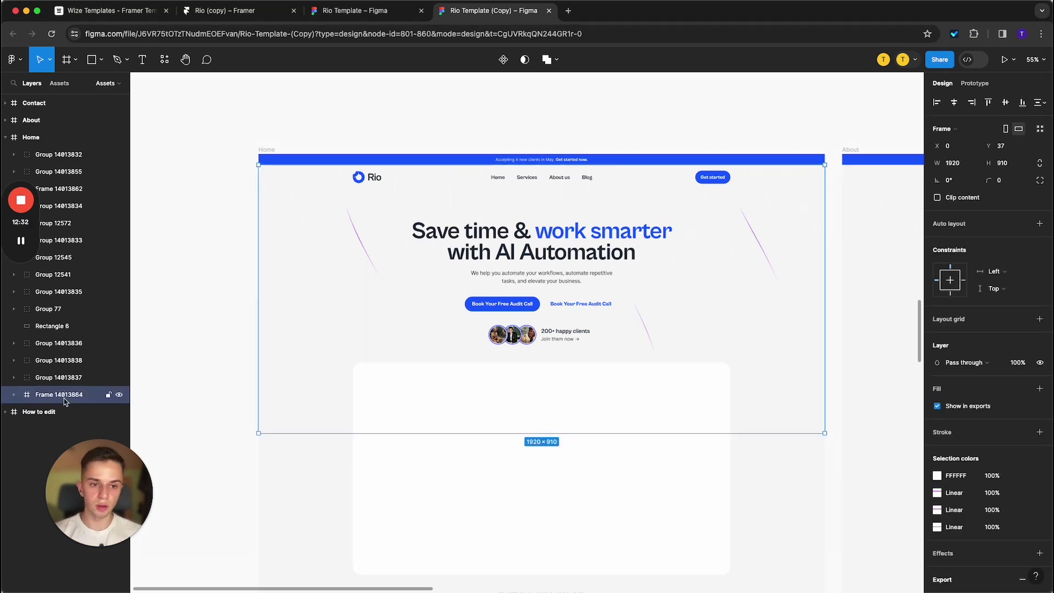
scroll(969, 478, down, 3)
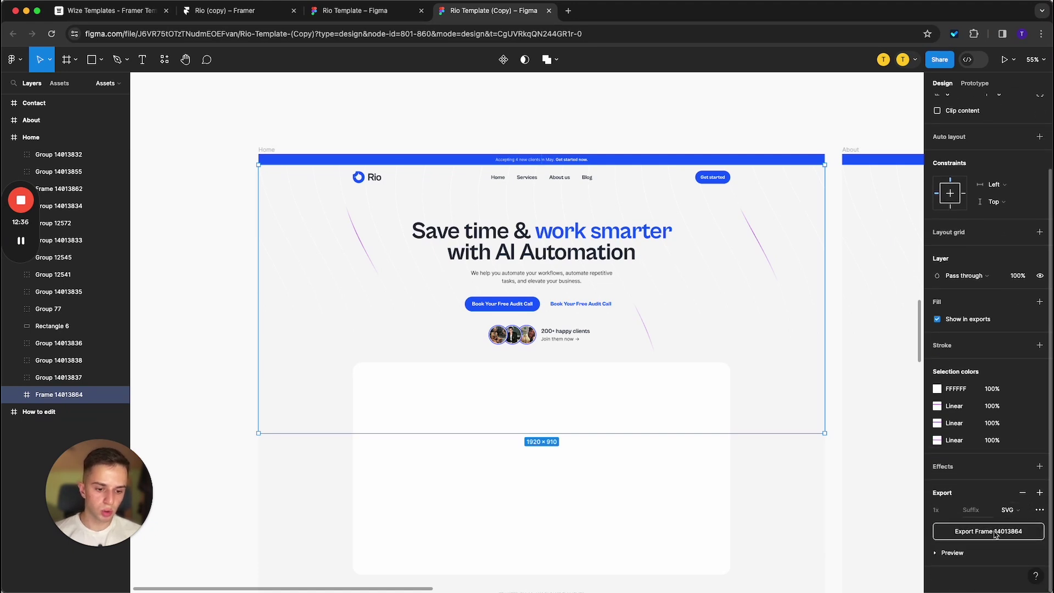
click(1022, 492)
click(1040, 493)
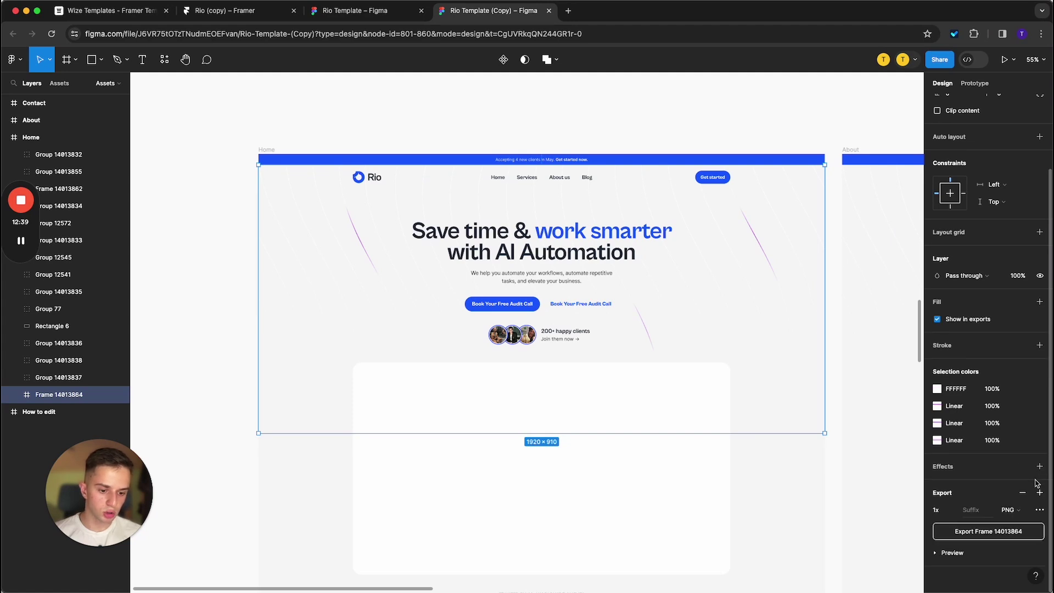
click(1010, 510)
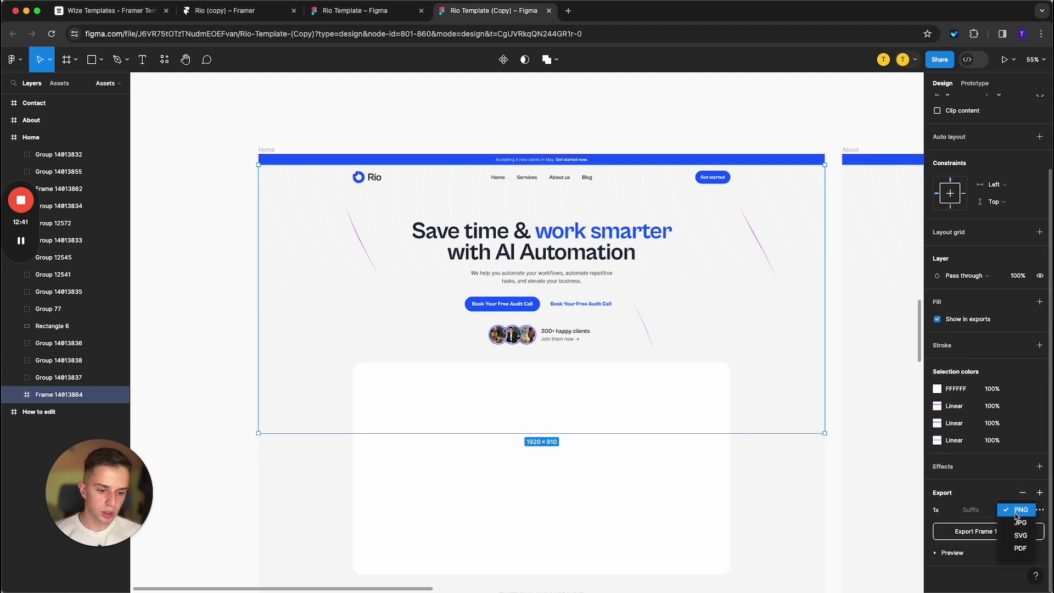
click(1020, 538)
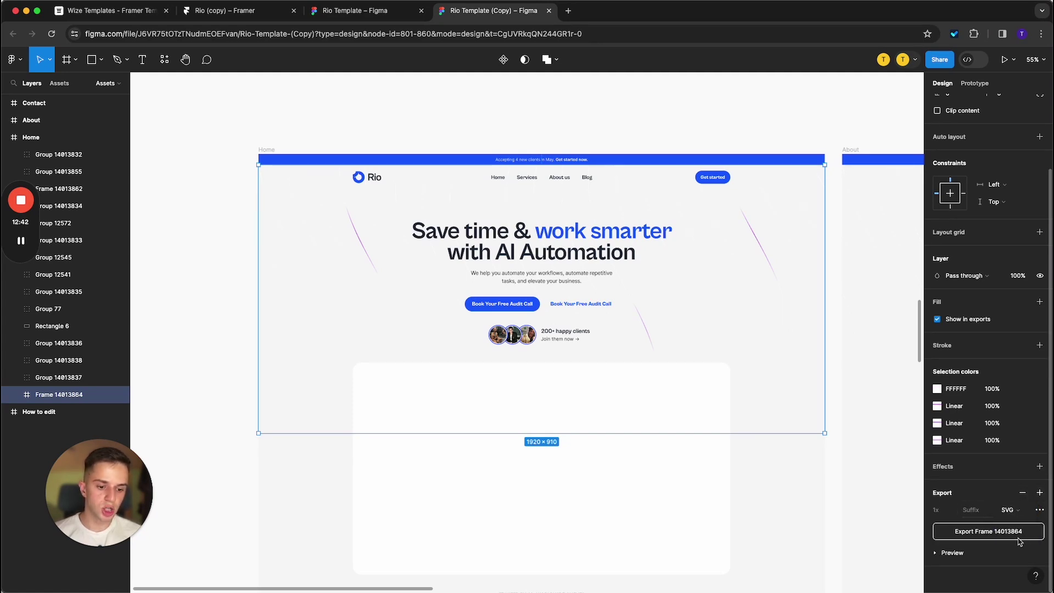
click(966, 531)
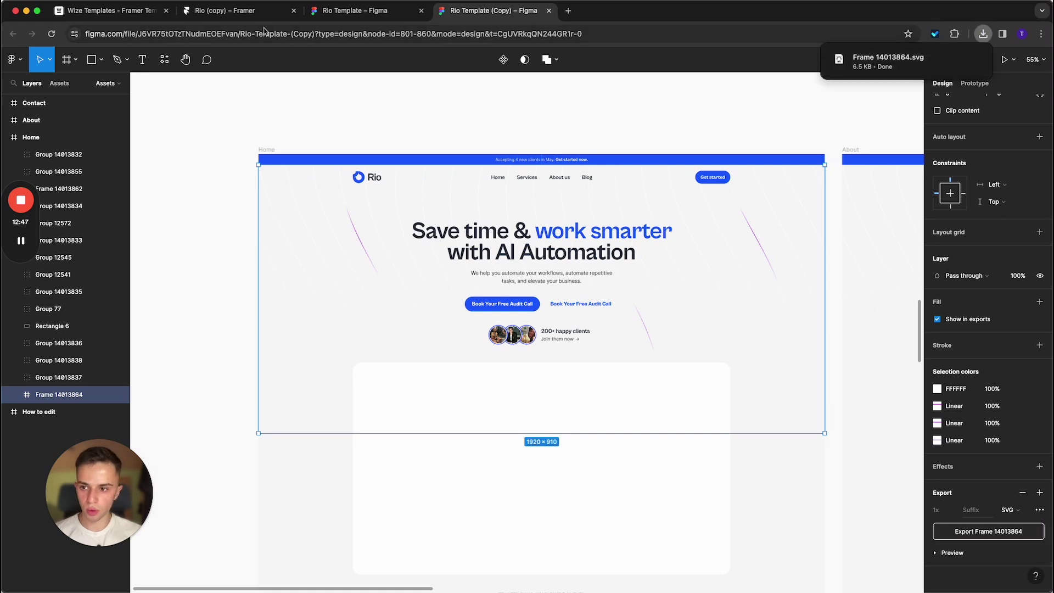
- In the Rio (copy) Framer project, replace the Navigation + Hero section's fill image with the exported Frame 14013864.svg
click(256, 16)
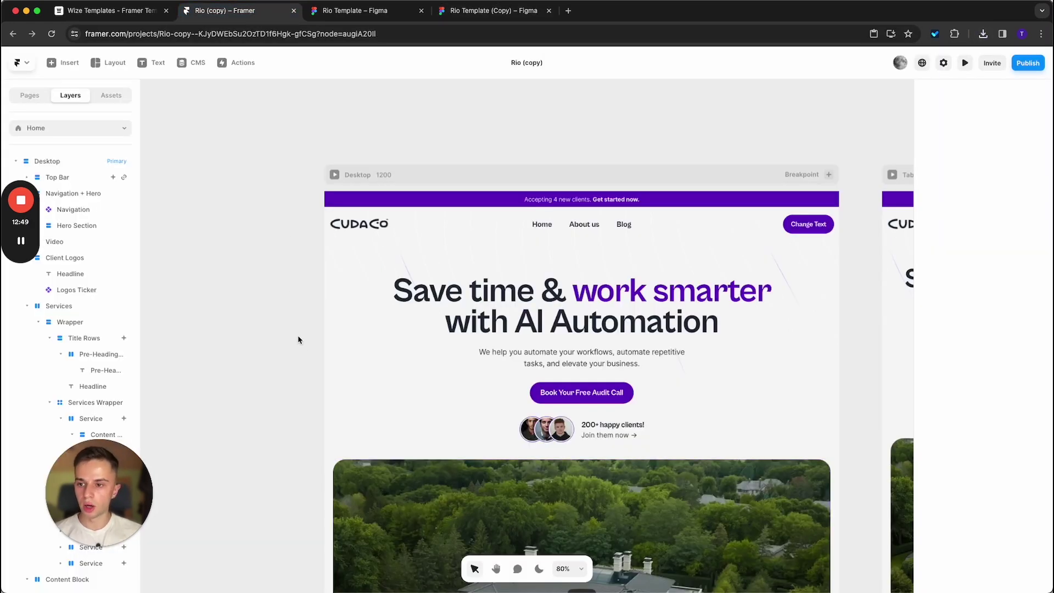
click(75, 195)
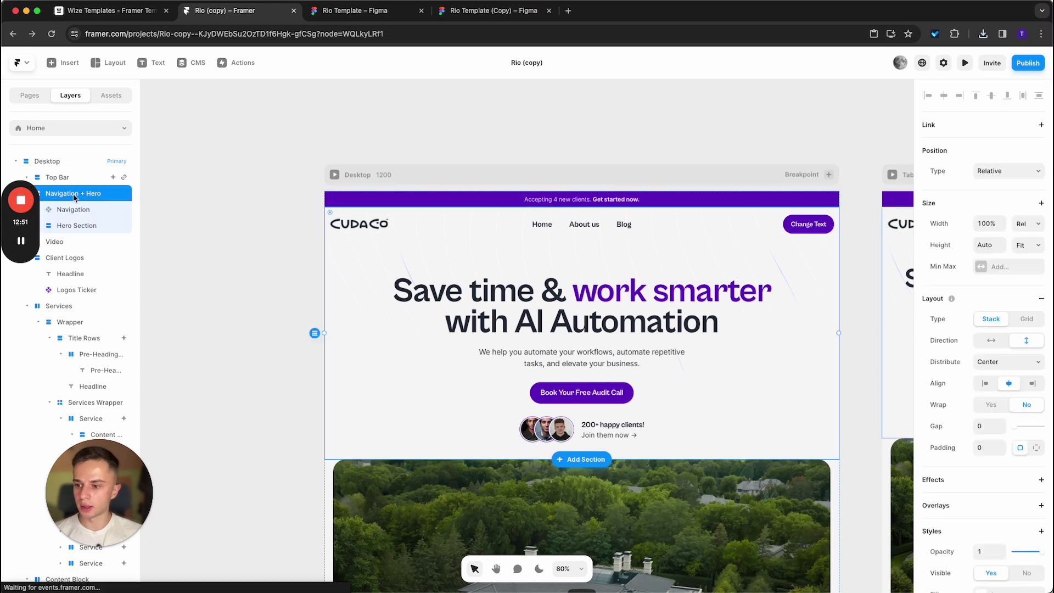
scroll(987, 403, down, 5)
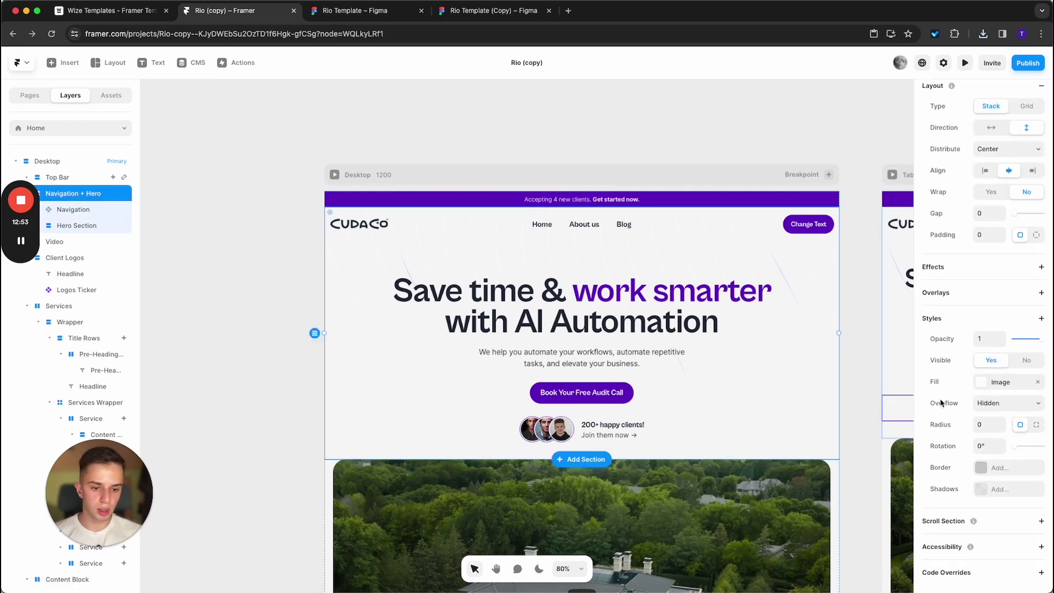
click(1000, 382)
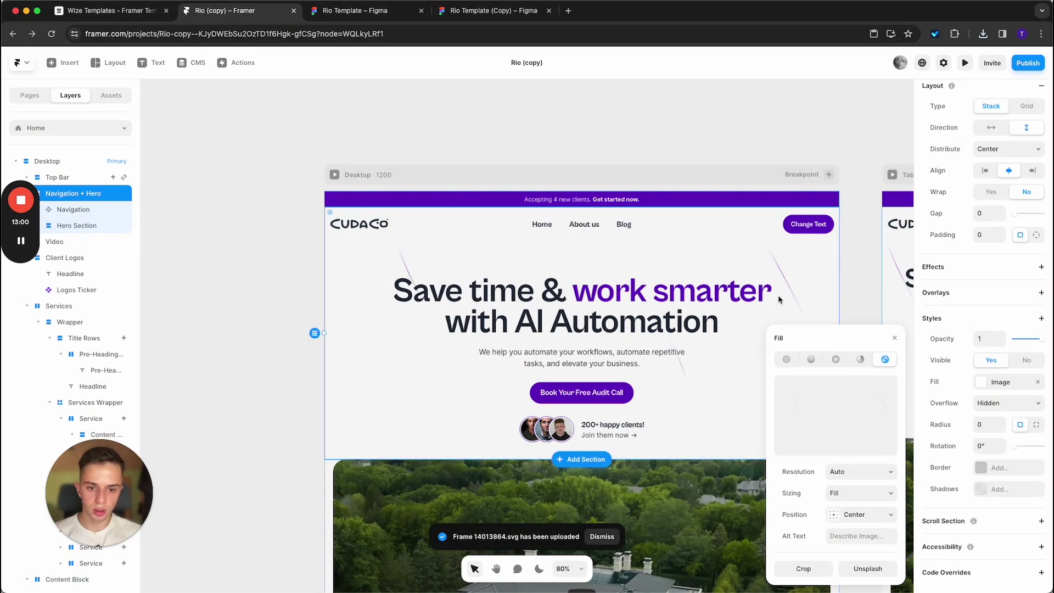
click(623, 113)
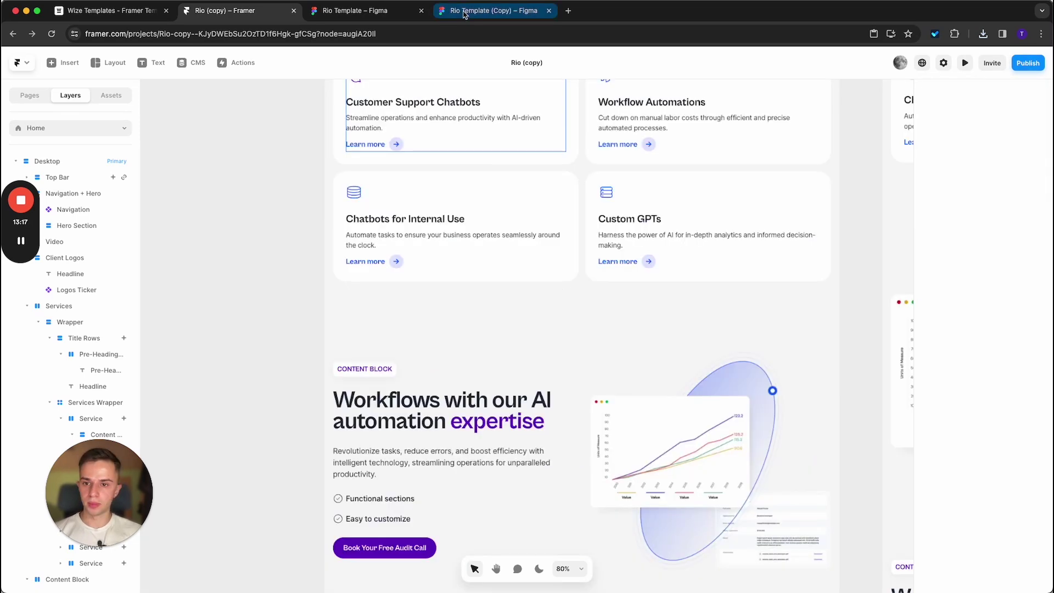
- Switch to the Rio Template (Copy) Figma file and select the chart illustration frame in the Home page's content block
click(464, 12)
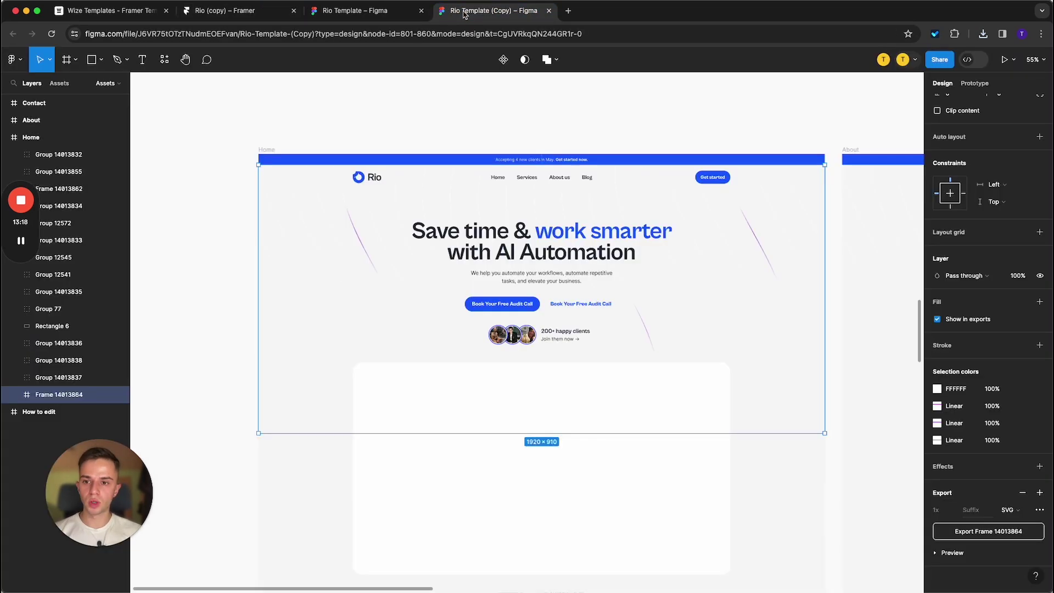
click(585, 112)
scroll(588, 200, down, 10)
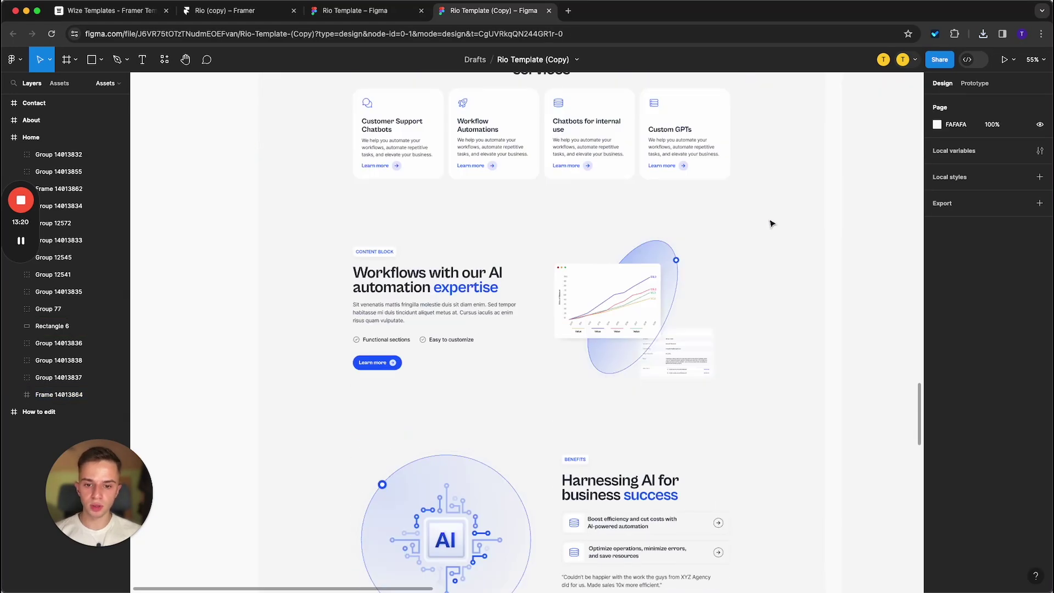
scroll(506, 351, up, 1)
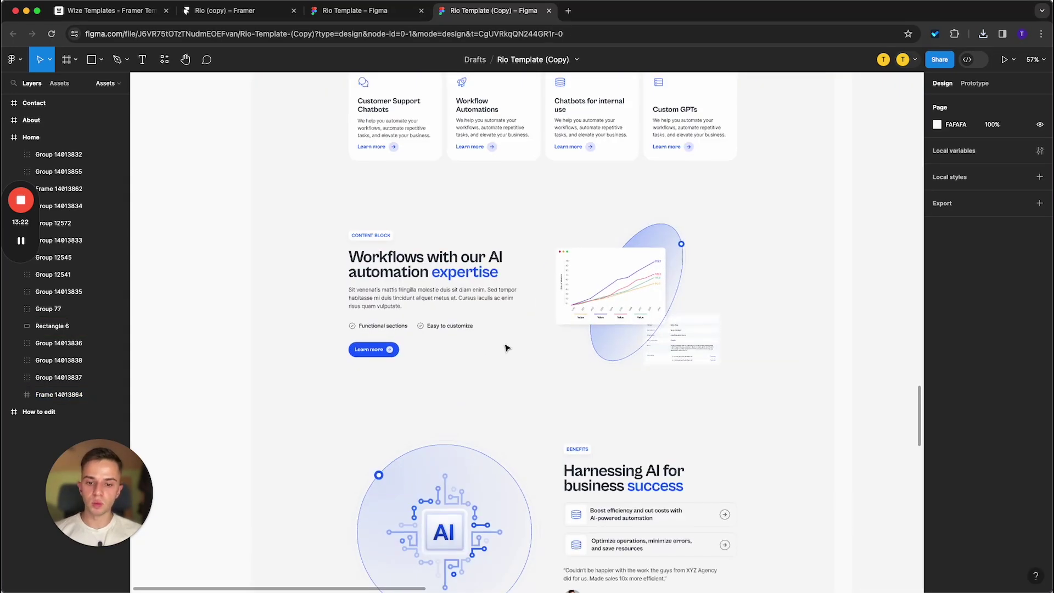
click(649, 221)
scroll(650, 217, up, 2)
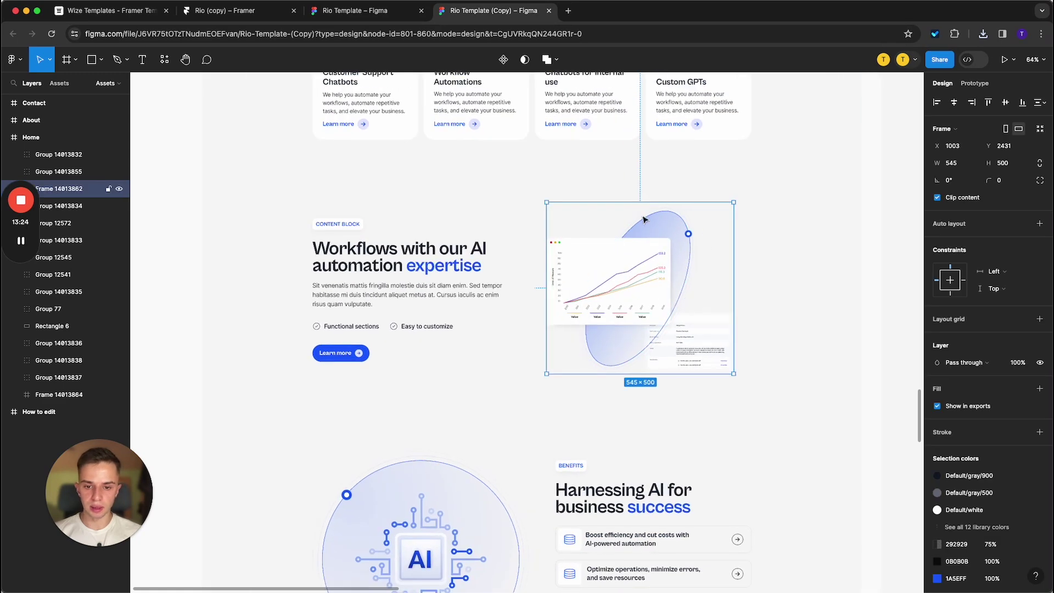
scroll(647, 235, up, 1)
scroll(961, 494, down, 2)
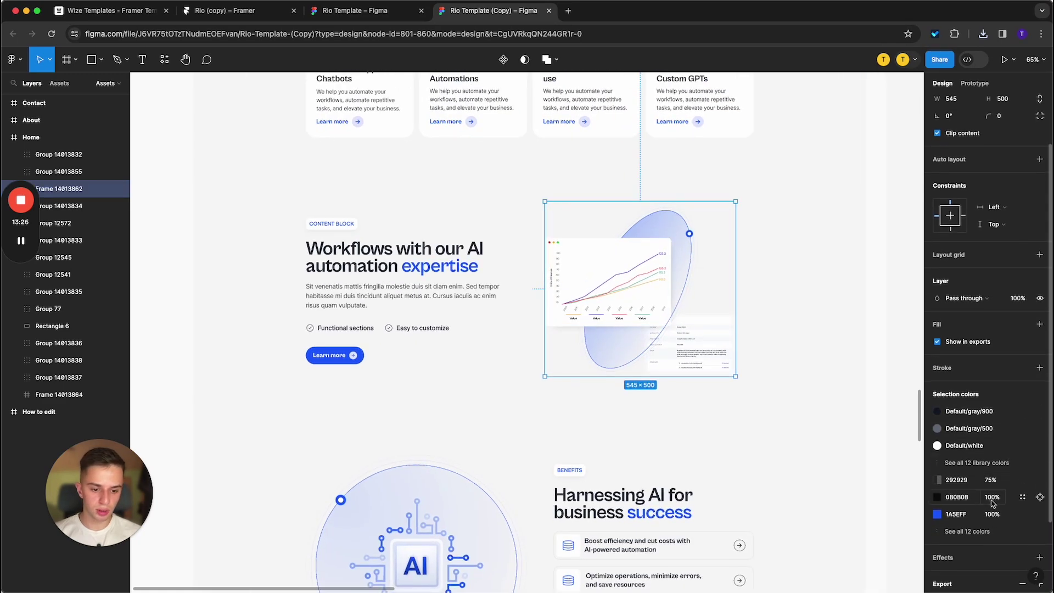
- Try to change the chart illustration's blue 1A5EFF selection color to A428D0 directly in the color list
click(959, 516)
text(A428D0)
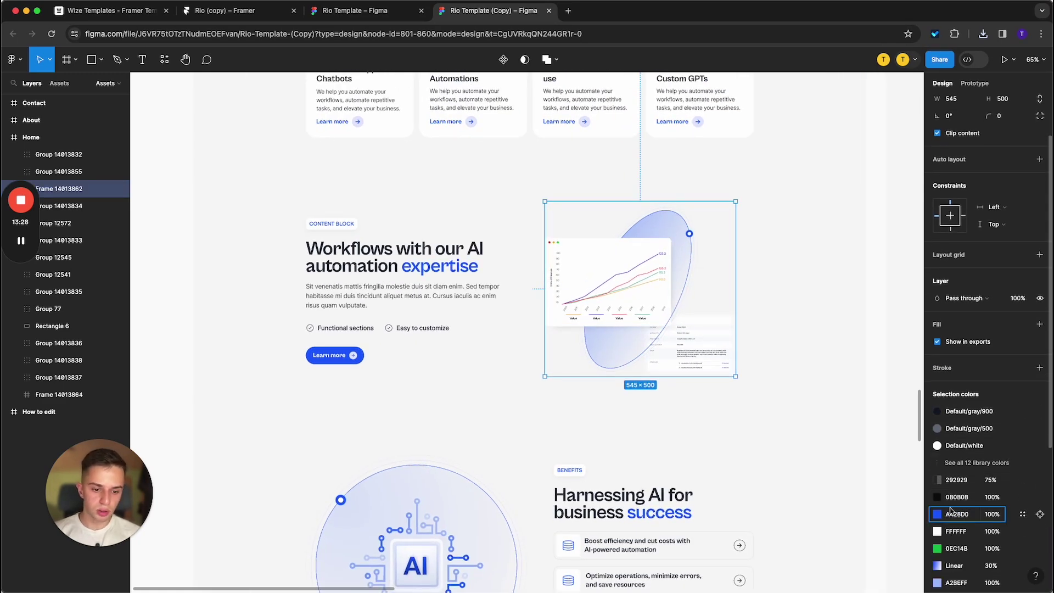
click(830, 437)
click(703, 265)
click(777, 261)
click(688, 263)
- Show all selection colors of the chart illustration frame and change the solid blue 1A5EFF to A428D0
scroll(980, 376, down, 3)
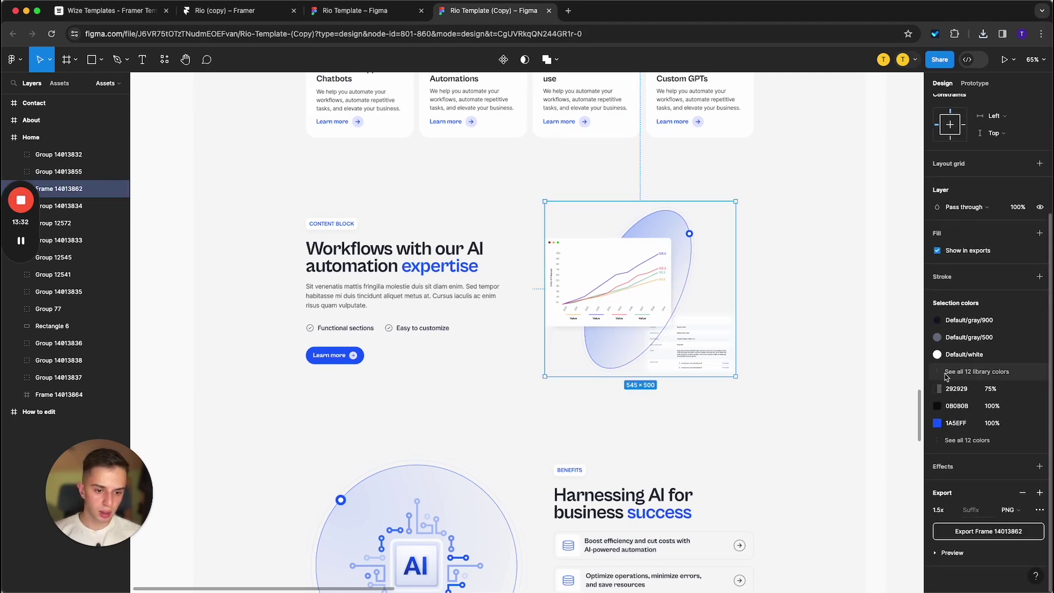
click(968, 376)
scroll(980, 418, down, 3)
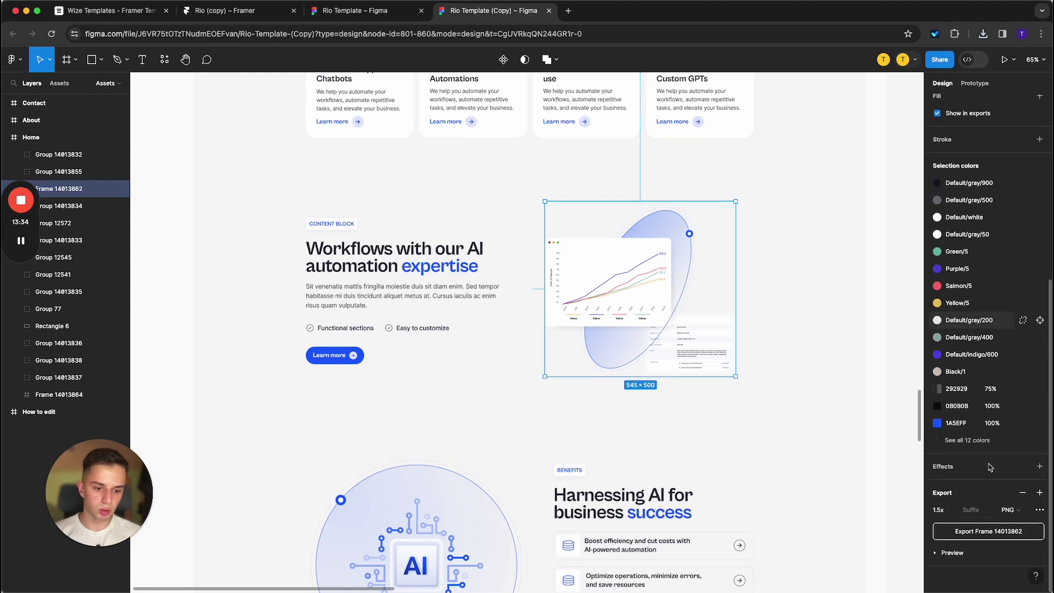
click(984, 441)
scroll(960, 428, down, 1)
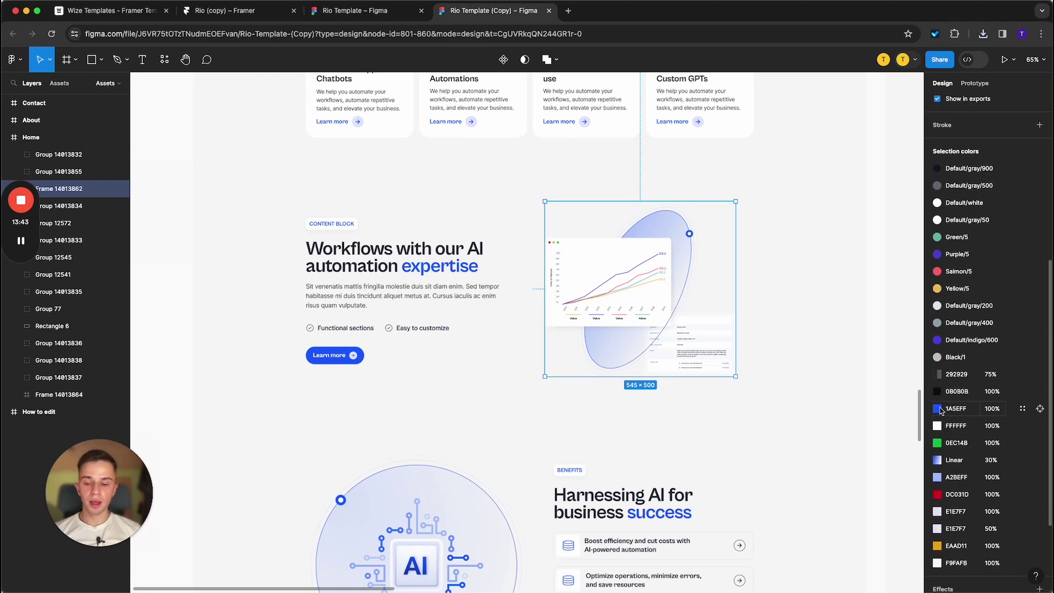
click(938, 409)
click(856, 489)
text(A428D0)
key(Return)
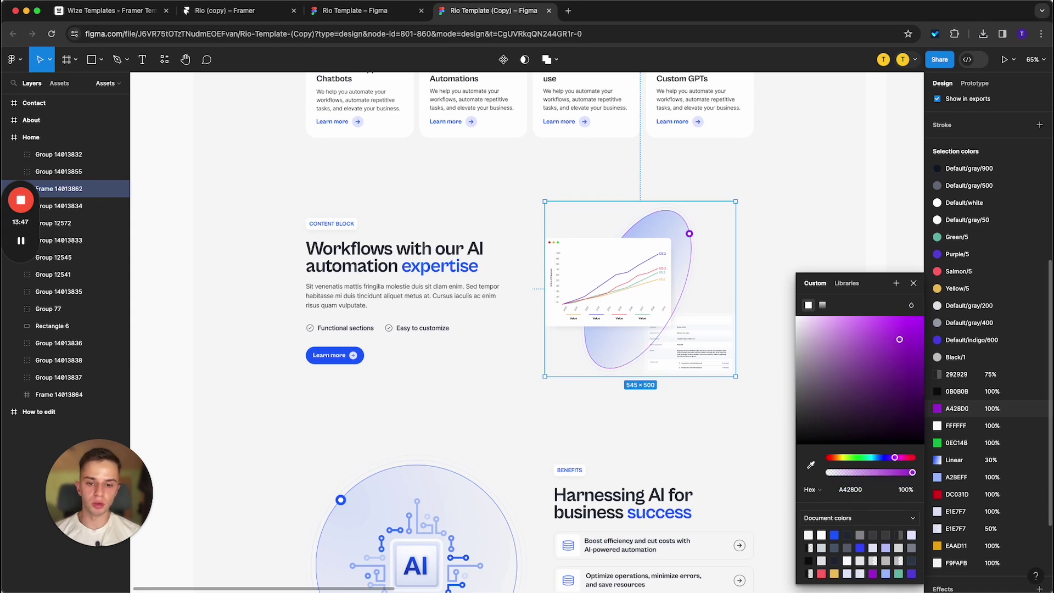
- Recolour both stops of the chart illustration's Linear gradient to A428D0
click(938, 460)
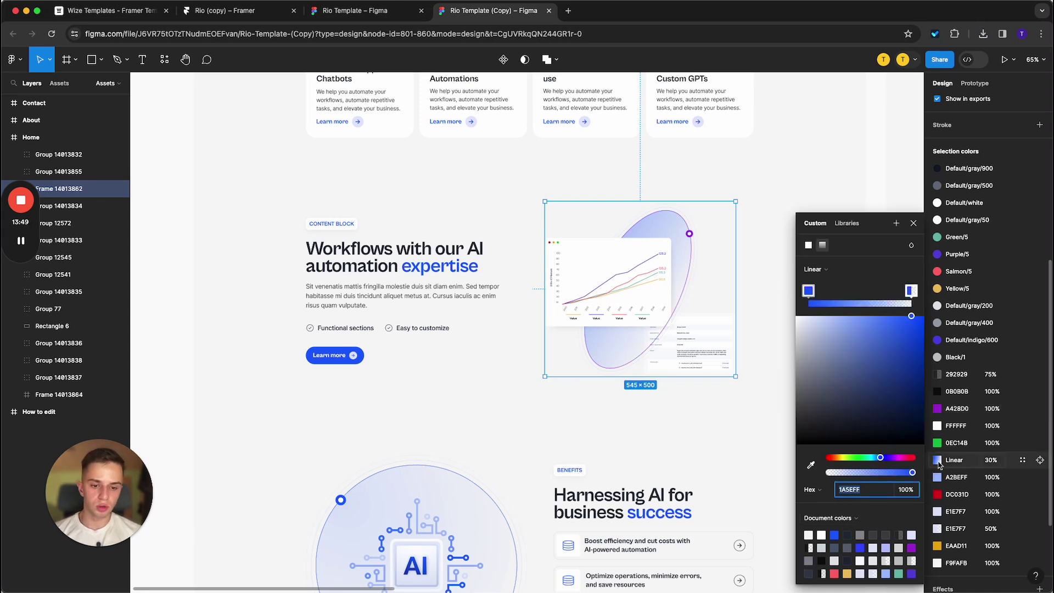
click(911, 291)
click(861, 488)
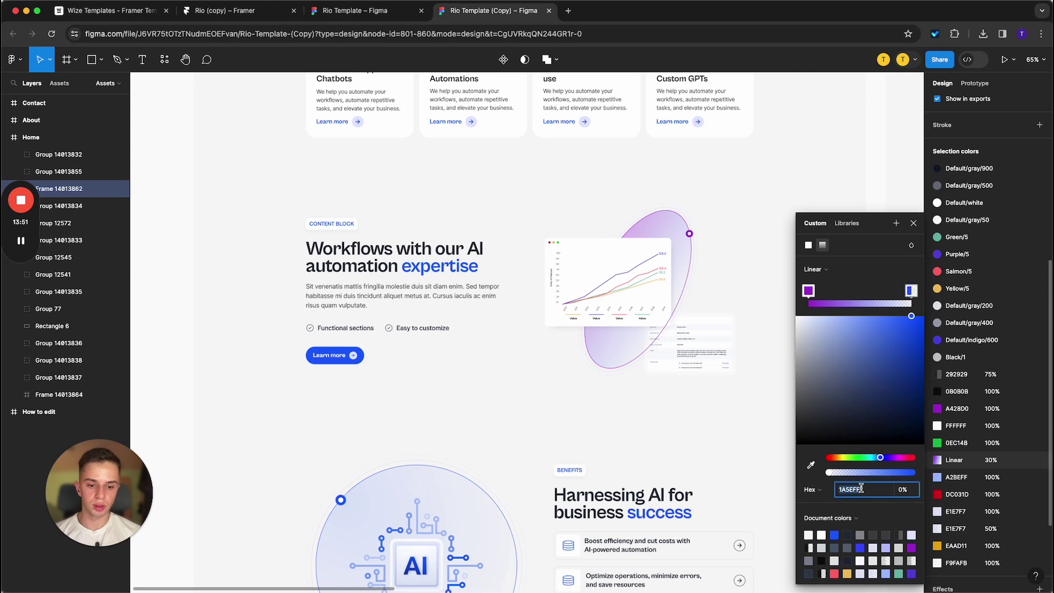
text(A428D0)
key(Return)
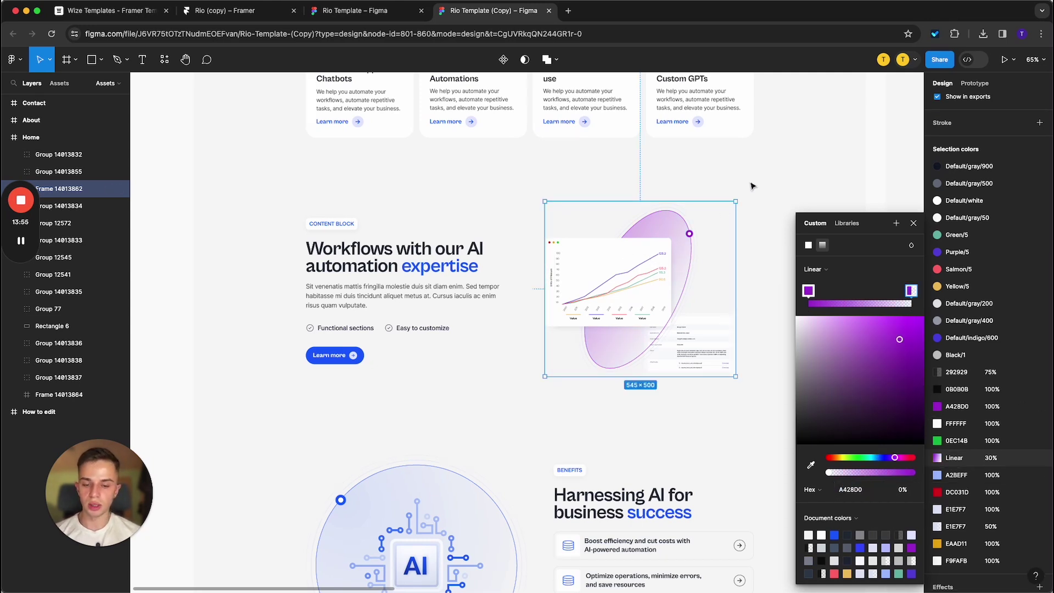
click(765, 192)
- Export the chart illustration frame, Frame 14013862, as a PNG at 1.5x and return to the Rio (copy) Framer project
click(686, 227)
scroll(974, 424, down, 10)
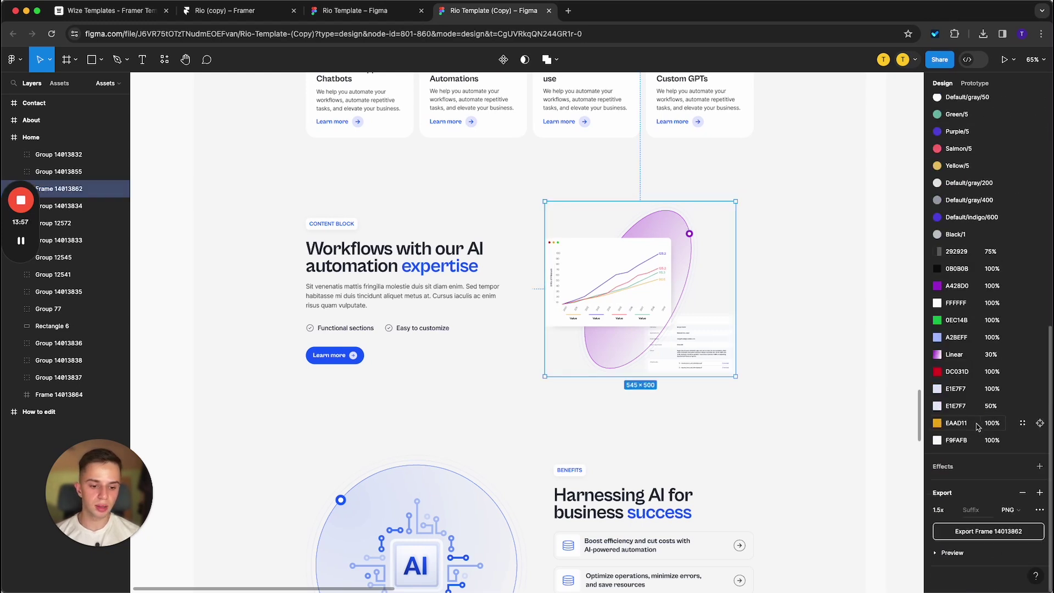
click(1038, 492)
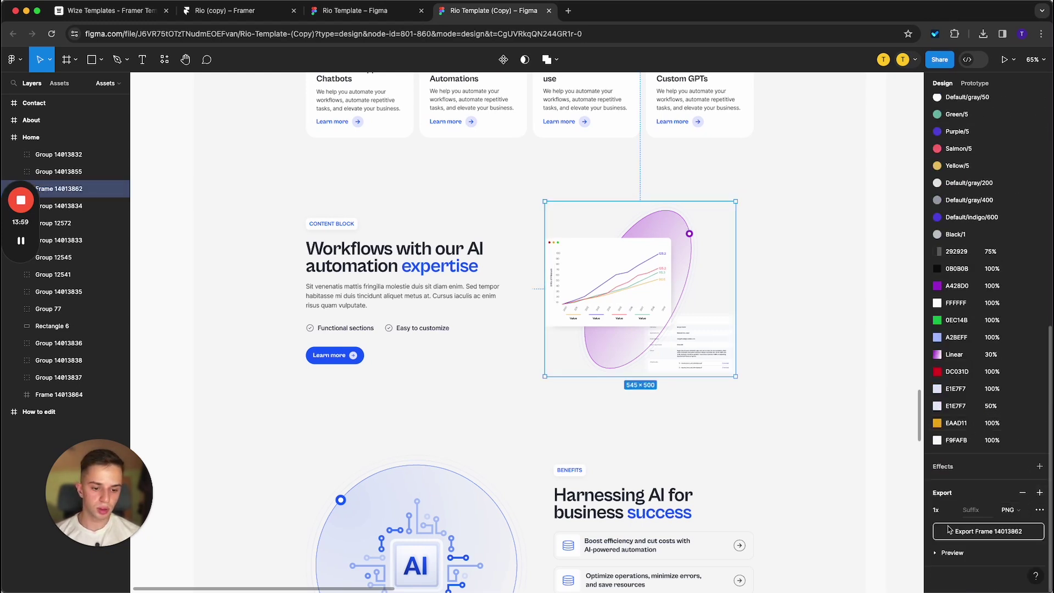
click(1015, 513)
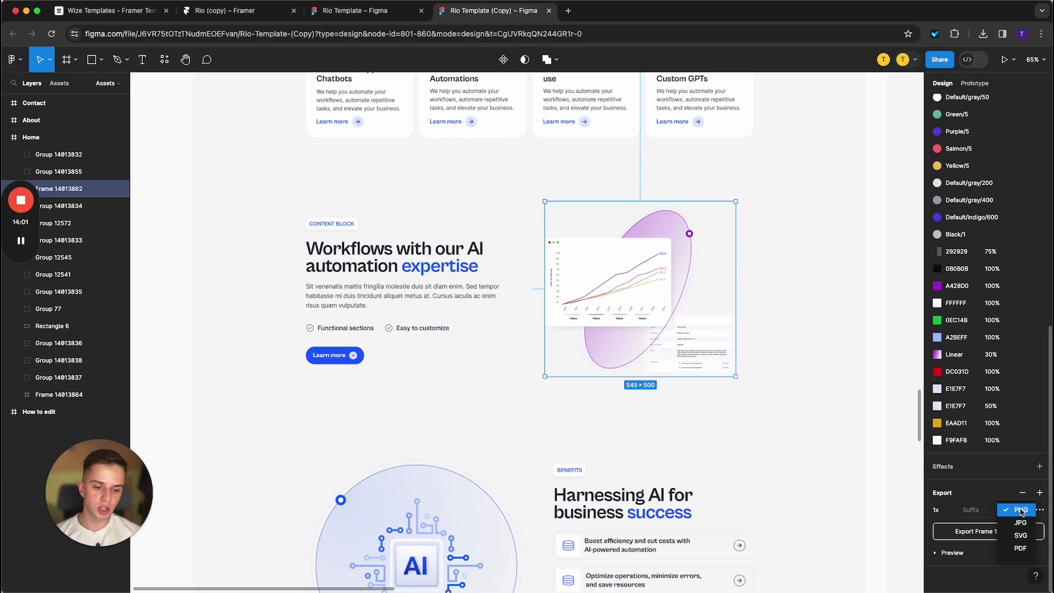
click(1021, 511)
click(952, 510)
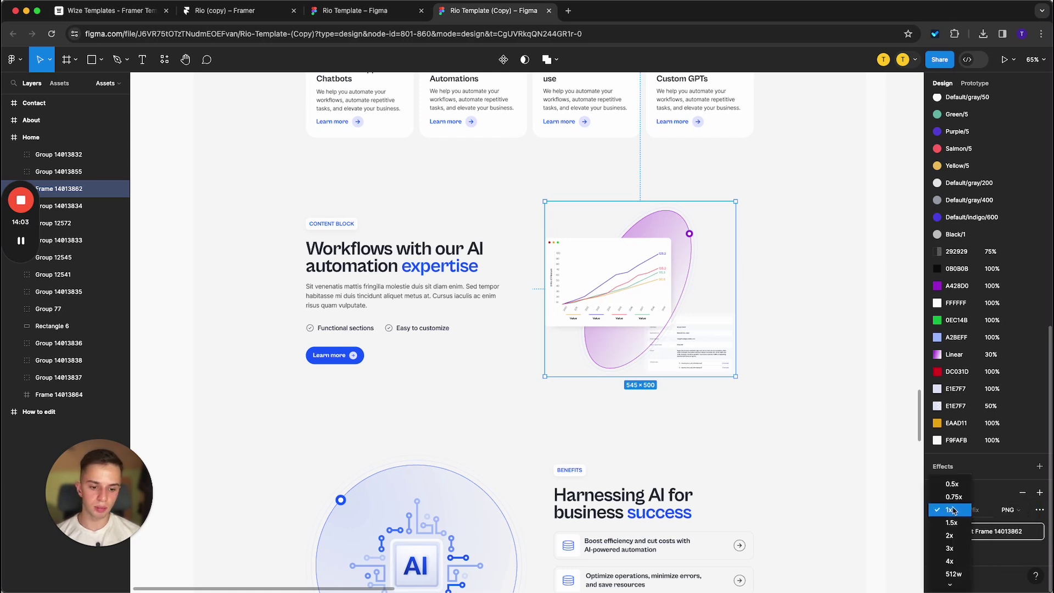
click(954, 523)
click(967, 532)
click(247, 17)
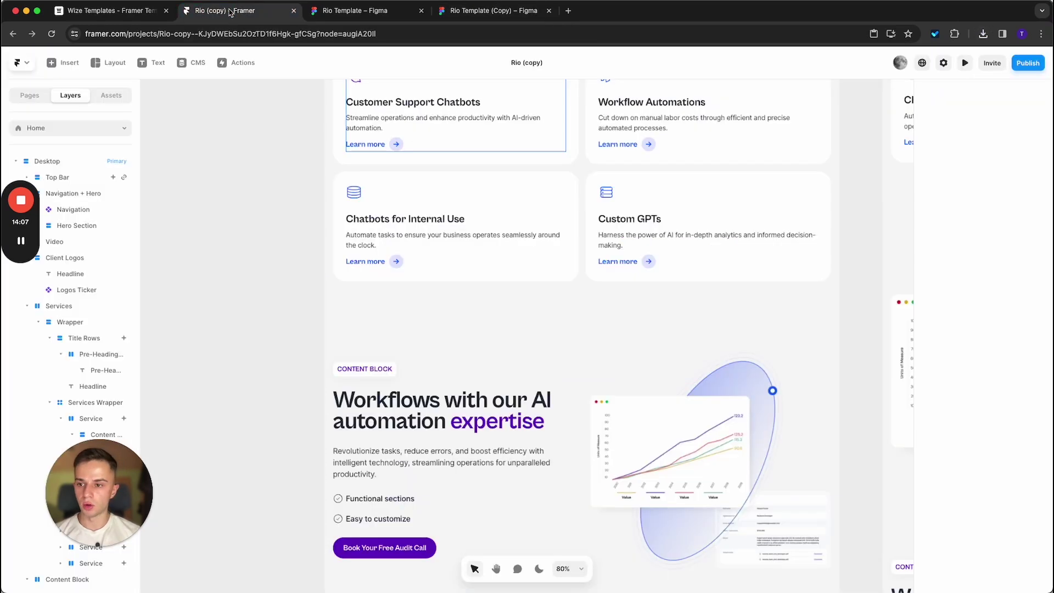
- Replace the chart image in the "Workflows with our AI automation expertise" block with the exported Frame 14013862 (1).png
scroll(700, 274, down, 3)
click(700, 275)
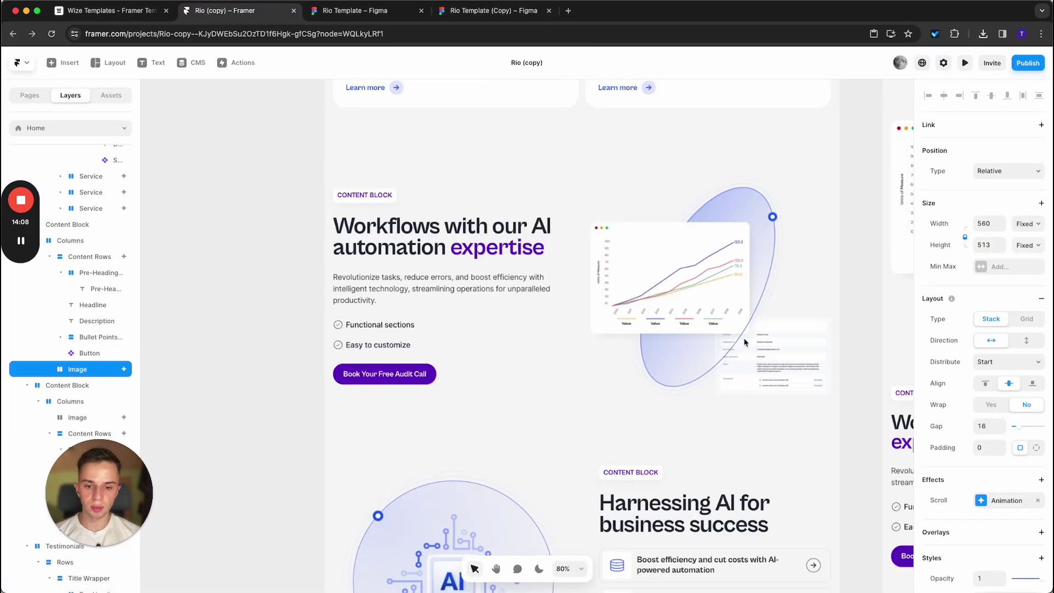
double_click(674, 285)
click(807, 417)
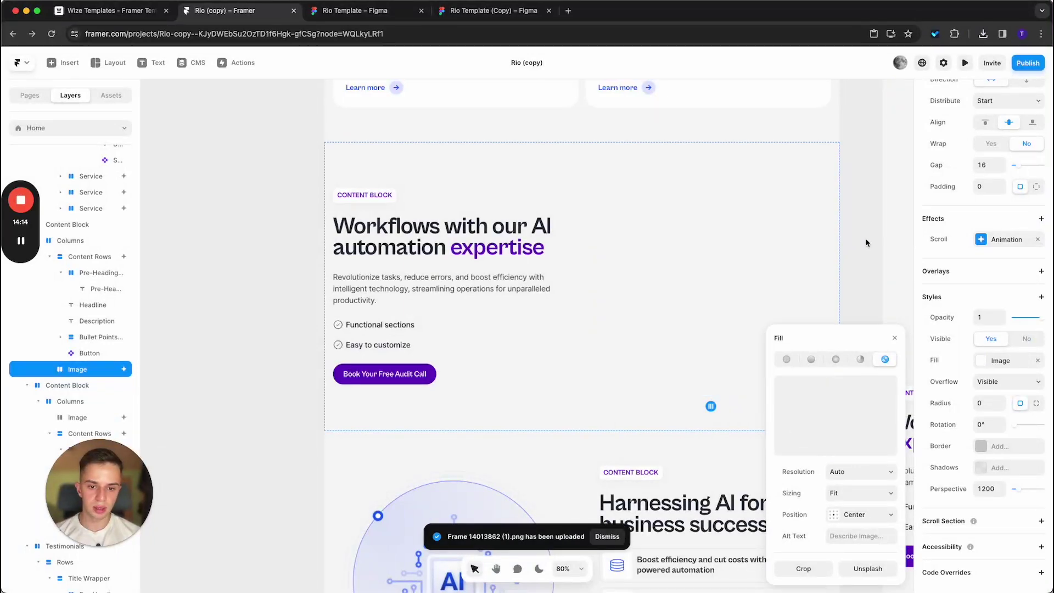
click(866, 243)
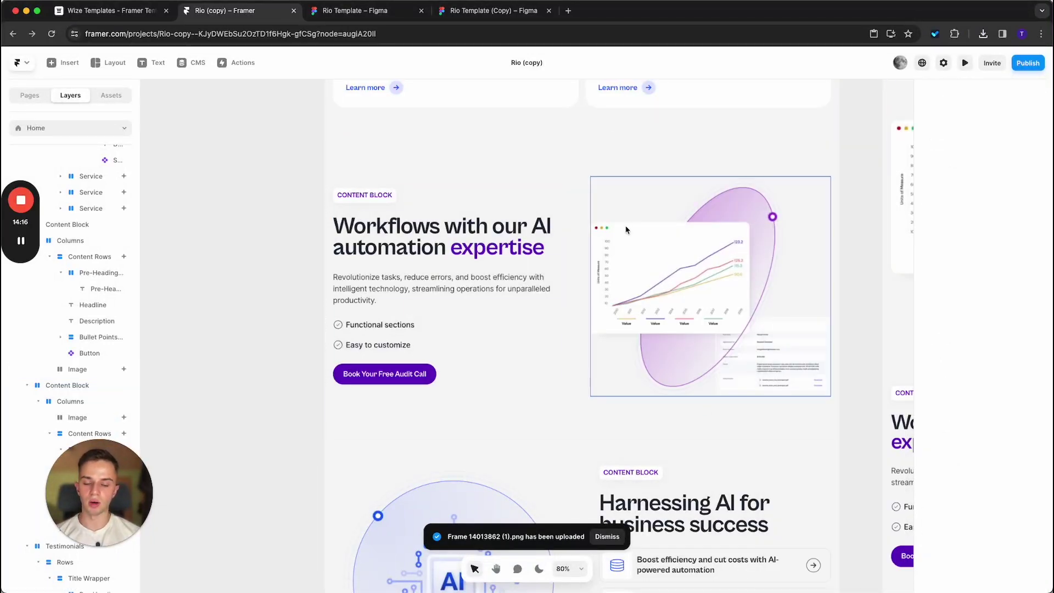
- Open the Learn more button component from the Customer Support Chatbots card and set its primary variant's text color to the Accent style
scroll(693, 286, down, 10)
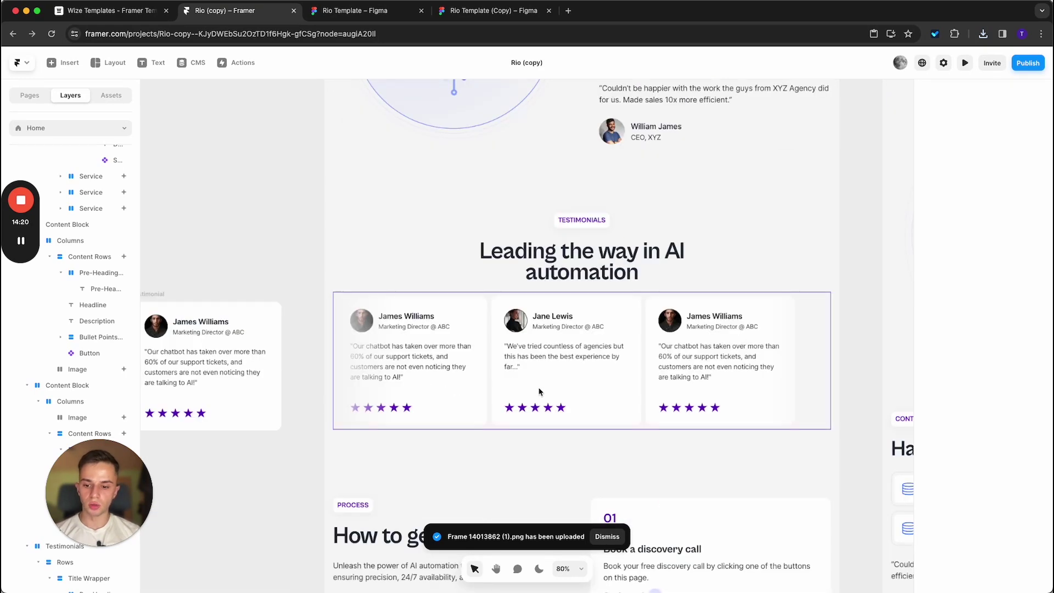
scroll(536, 392, down, 10)
scroll(660, 395, down, 5)
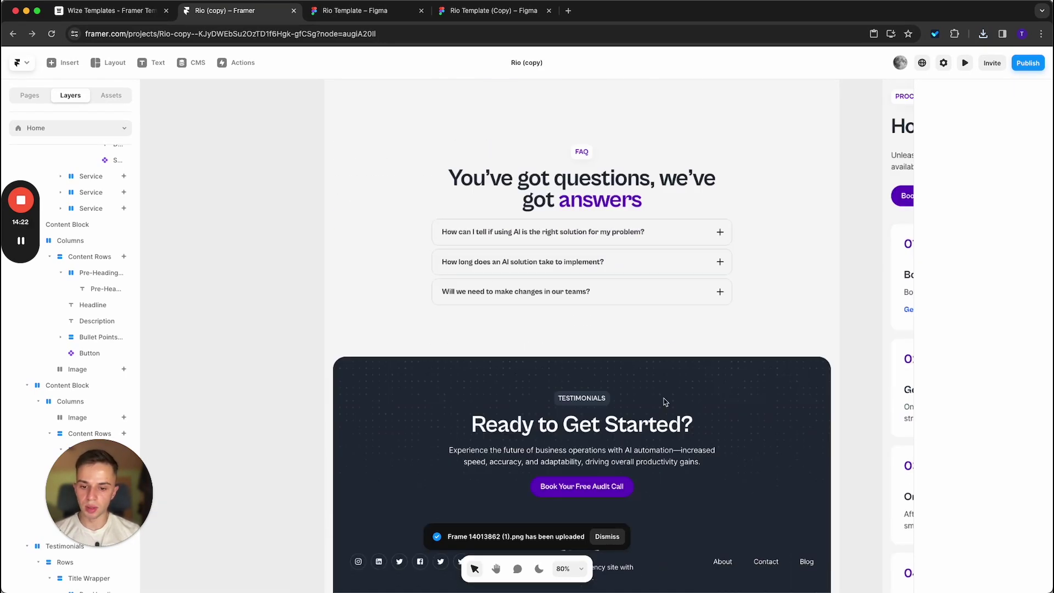
scroll(442, 212, up, 10)
scroll(527, 294, up, 15)
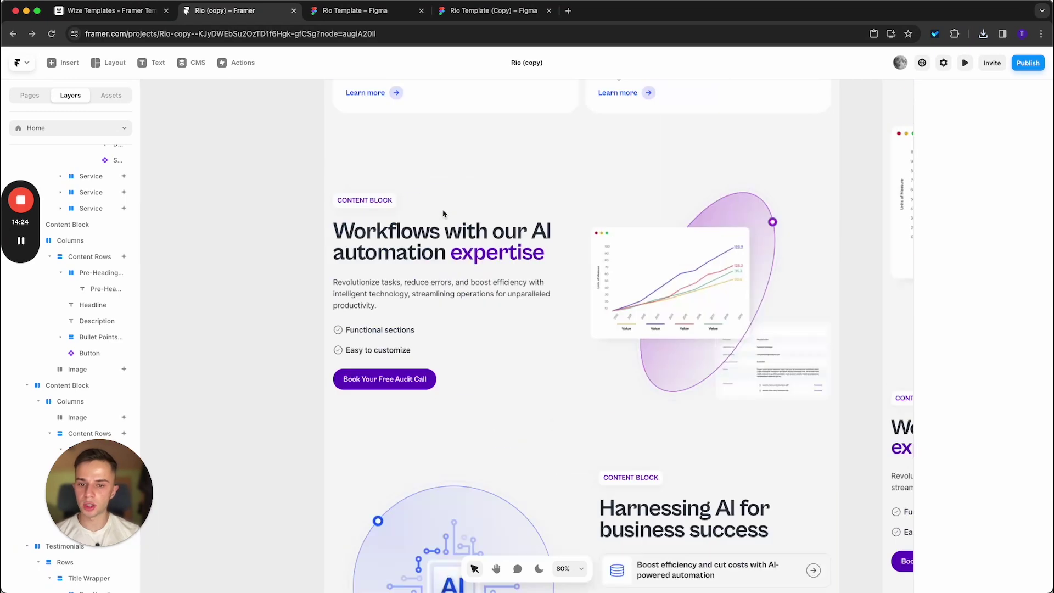
scroll(365, 343, up, 5)
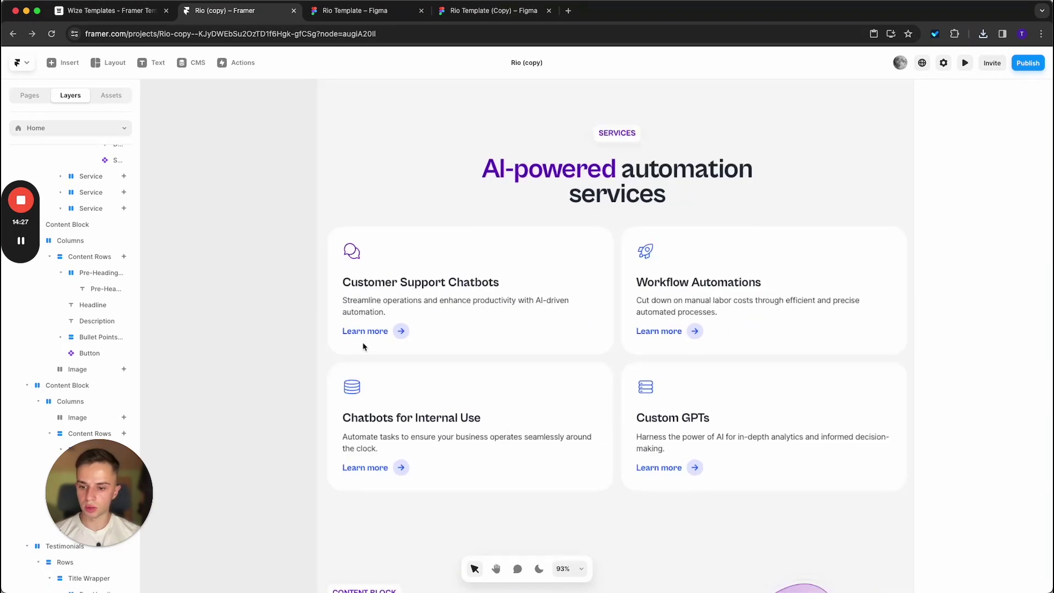
click(363, 329)
double_click(363, 330)
scroll(566, 338, up, 5)
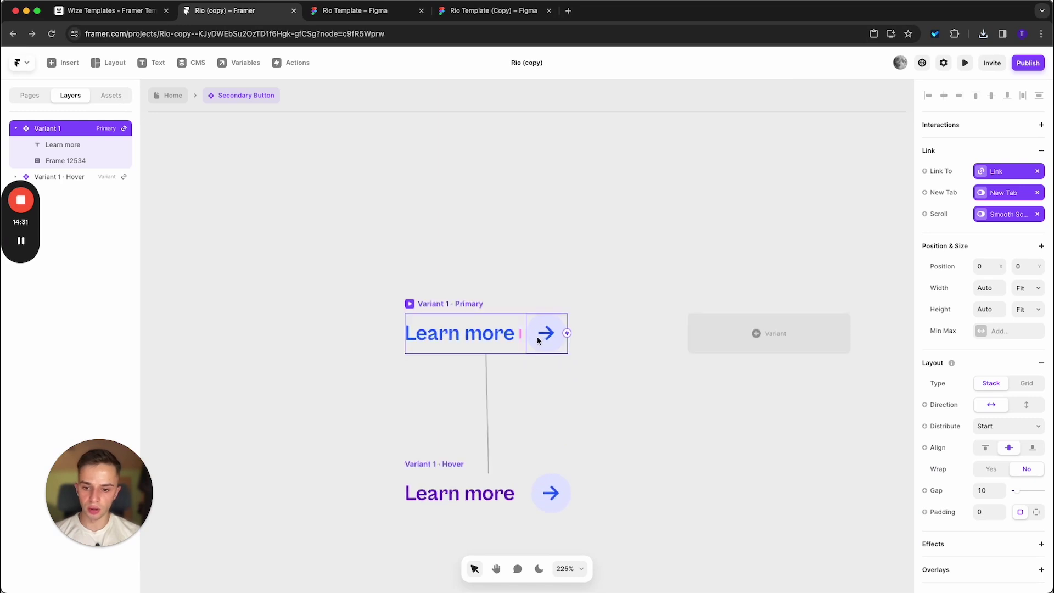
click(499, 339)
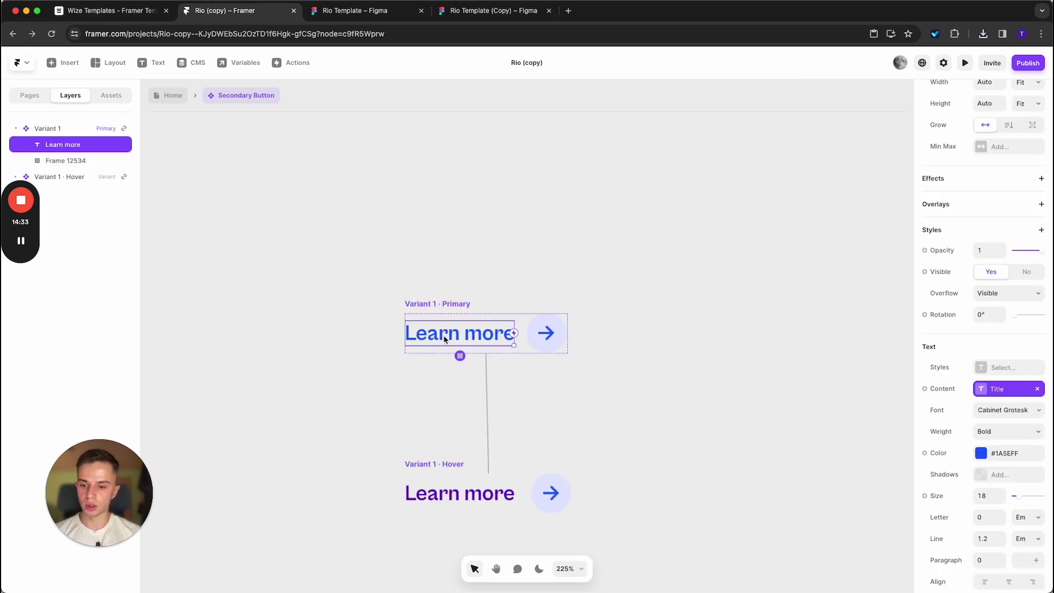
click(821, 534)
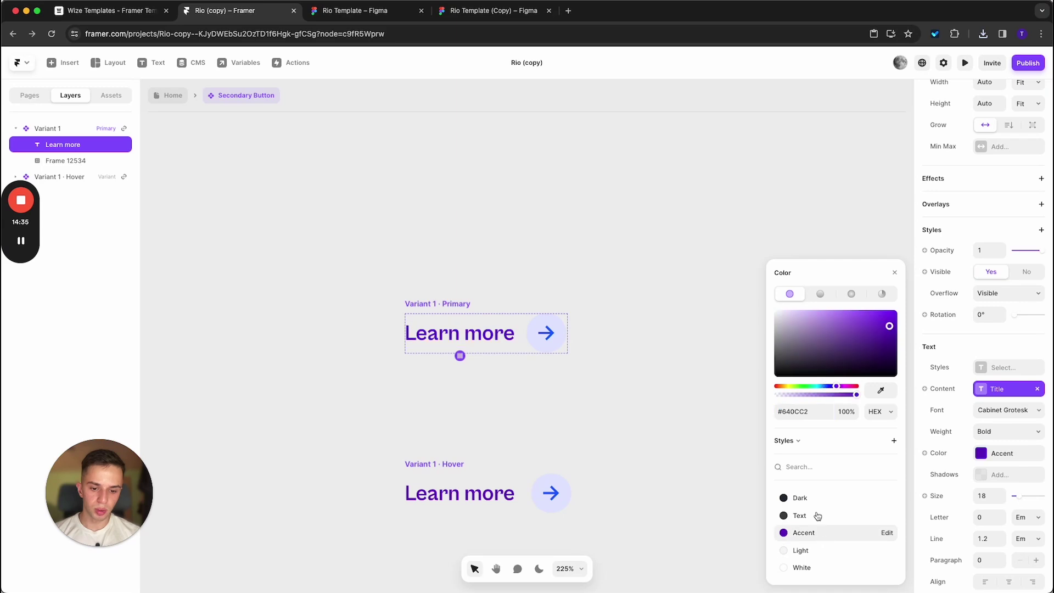
click(650, 198)
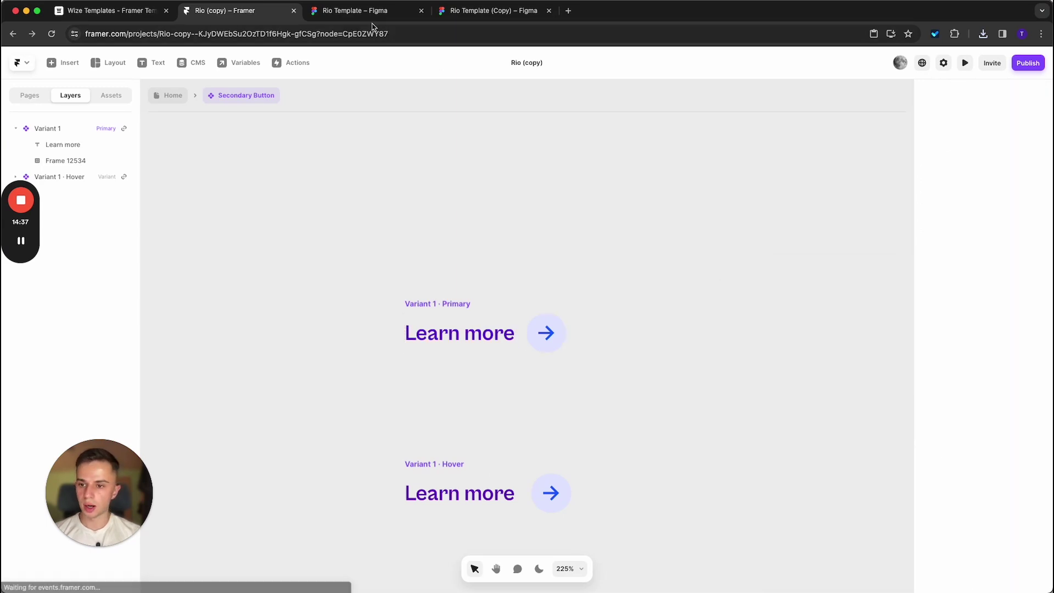
- In the Rio Template (Copy) Figma file, select the circled arrow beside Learn more and change its blue 1A5EFF to 640CC2
click(483, 10)
scroll(606, 228, up, 10)
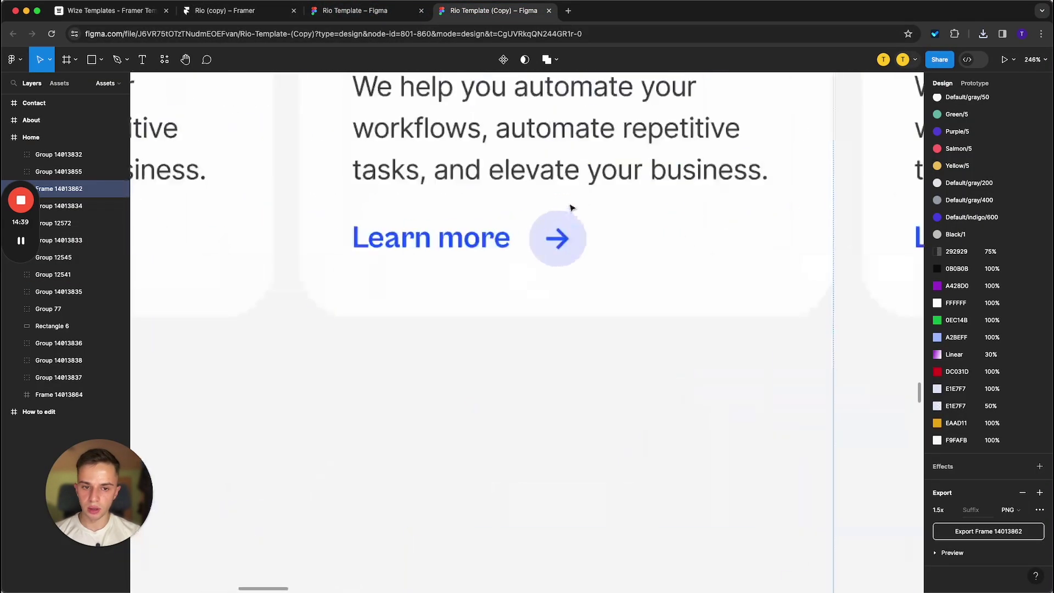
super+click(567, 238)
double_click(566, 238)
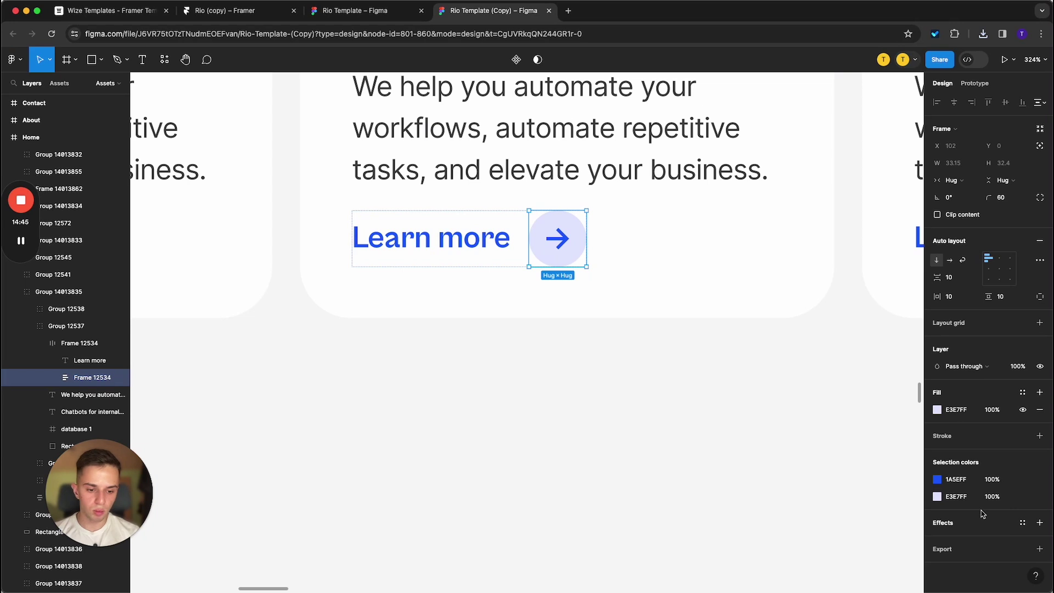
click(937, 480)
text(640CC2)
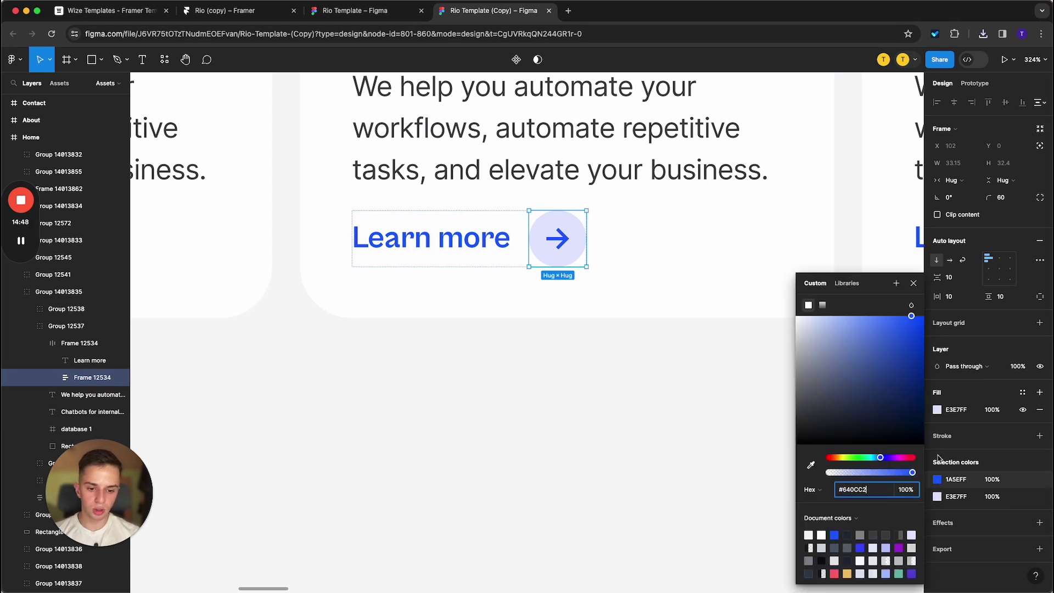
key(Return)
- Recolour the arrow circle's E3E7FF fill to 640CC2 and lighten it to the pale purple EBDDF9
click(936, 497)
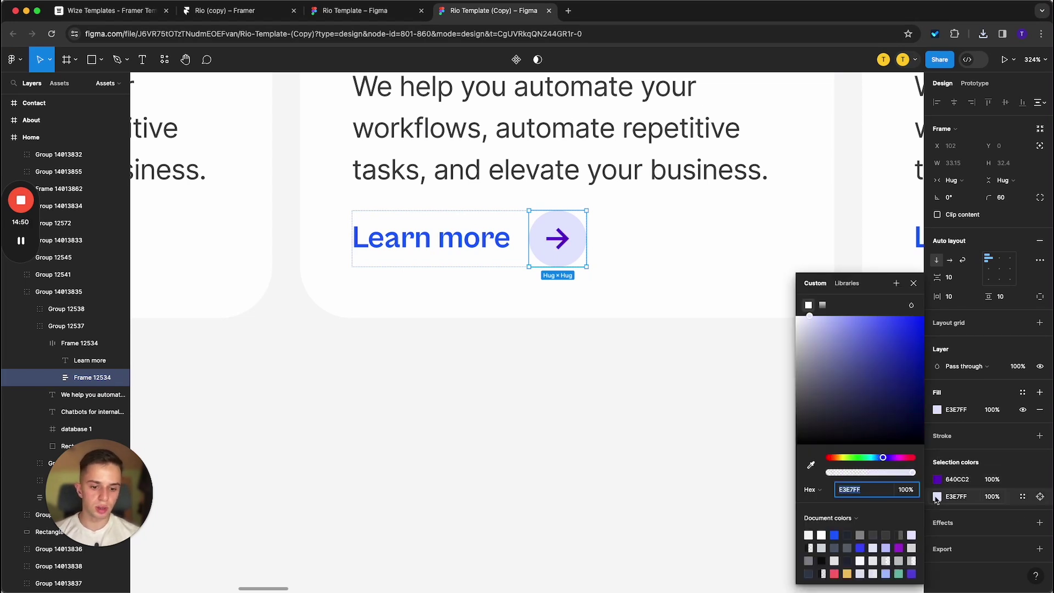
text(640CC2)
key(Return)
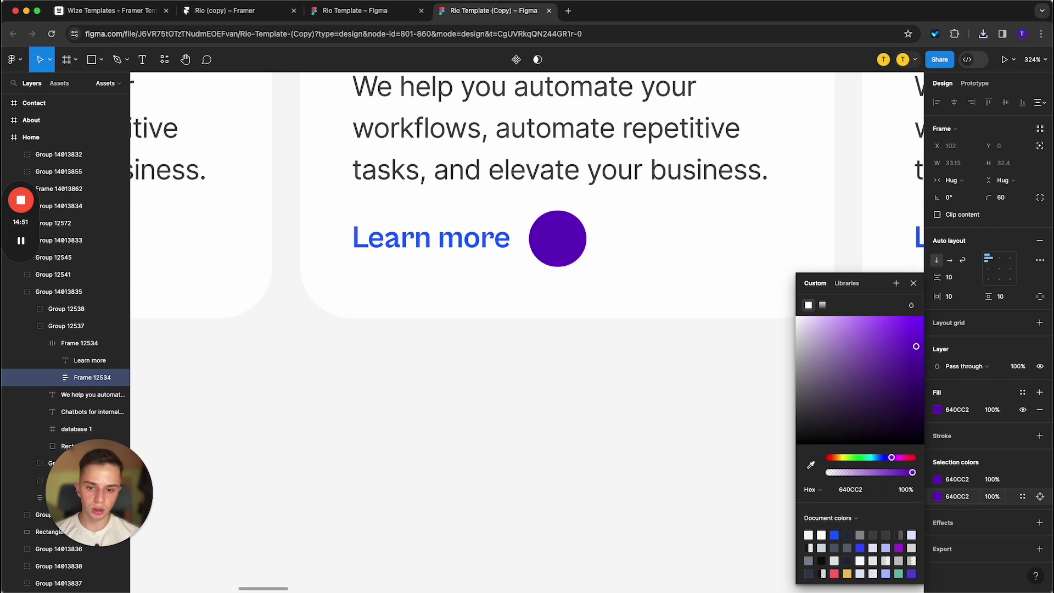
click(807, 321)
click(549, 220)
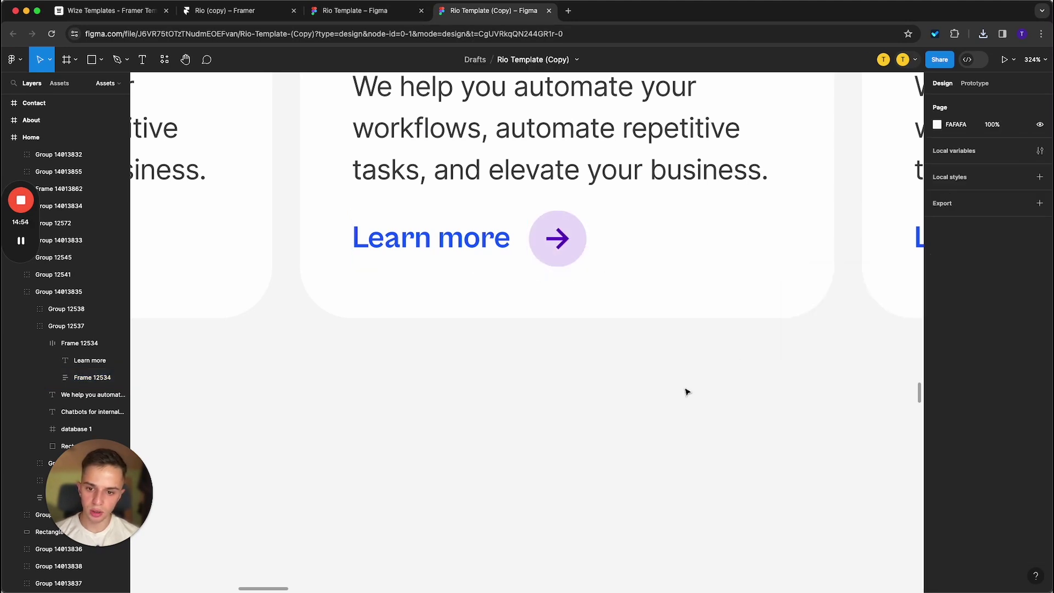
- Export the circled arrow, Frame 12534, as an SVG and return to the Rio (copy) Framer project
super+click(548, 220)
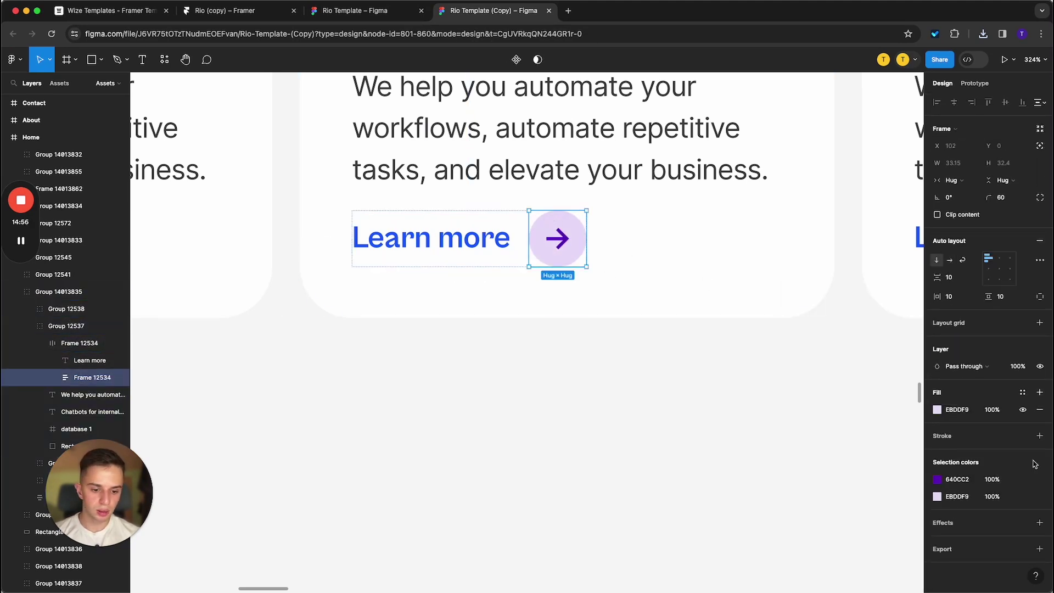
click(1040, 549)
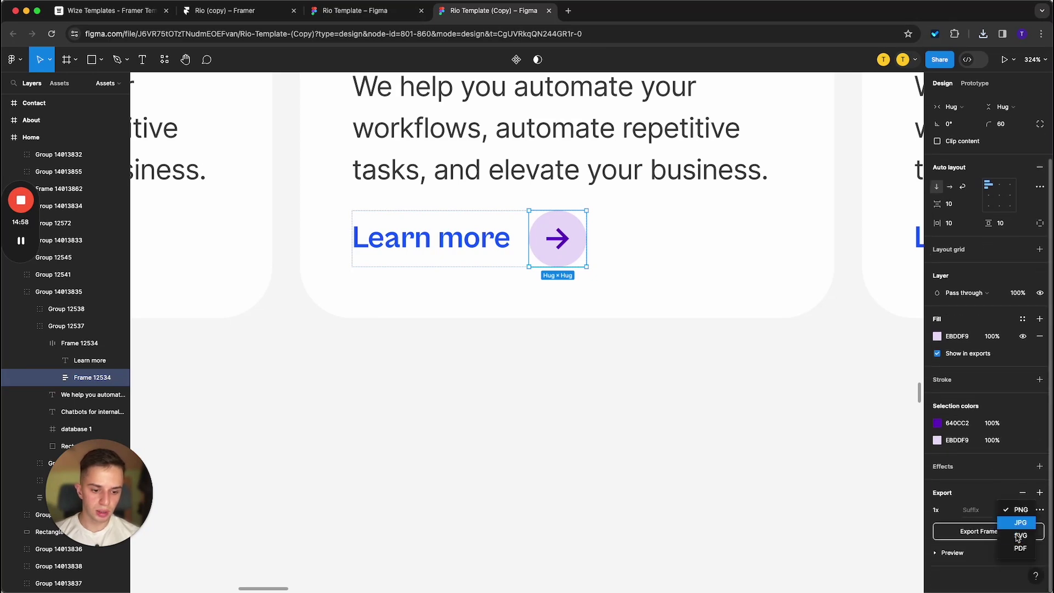
click(1007, 534)
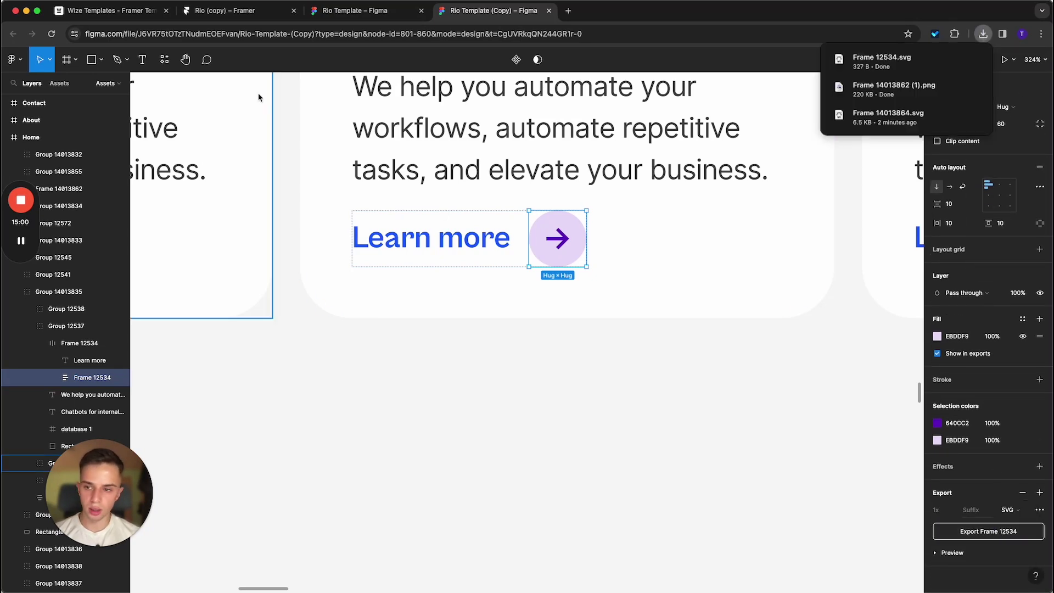
click(231, 17)
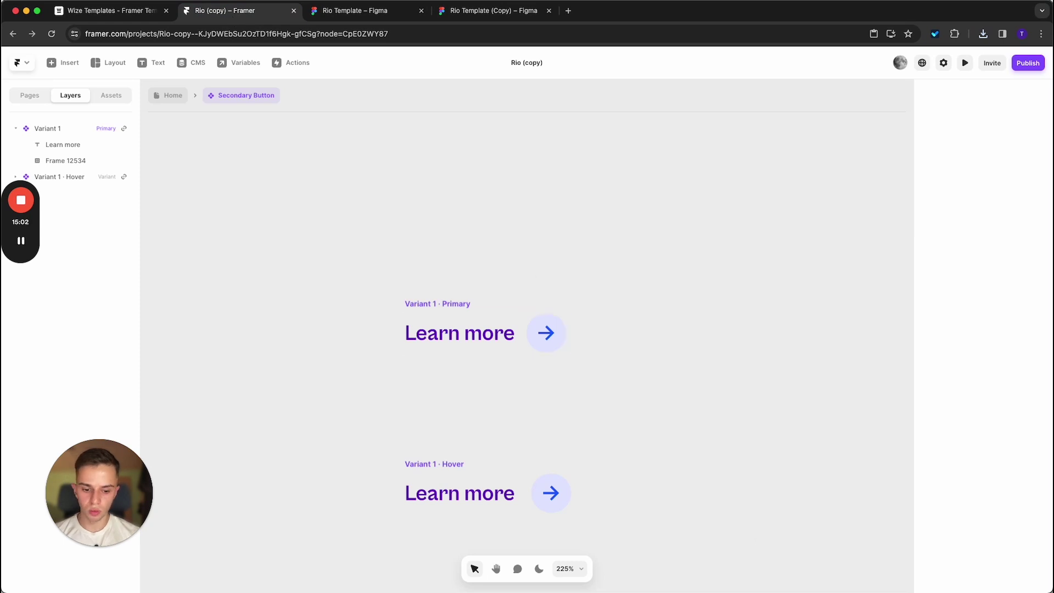
- Replace the blue arrow in the primary Learn more variant with the exported purple Frame_12534 graphic and return to the Home page
drag(604, 287, 622, 244)
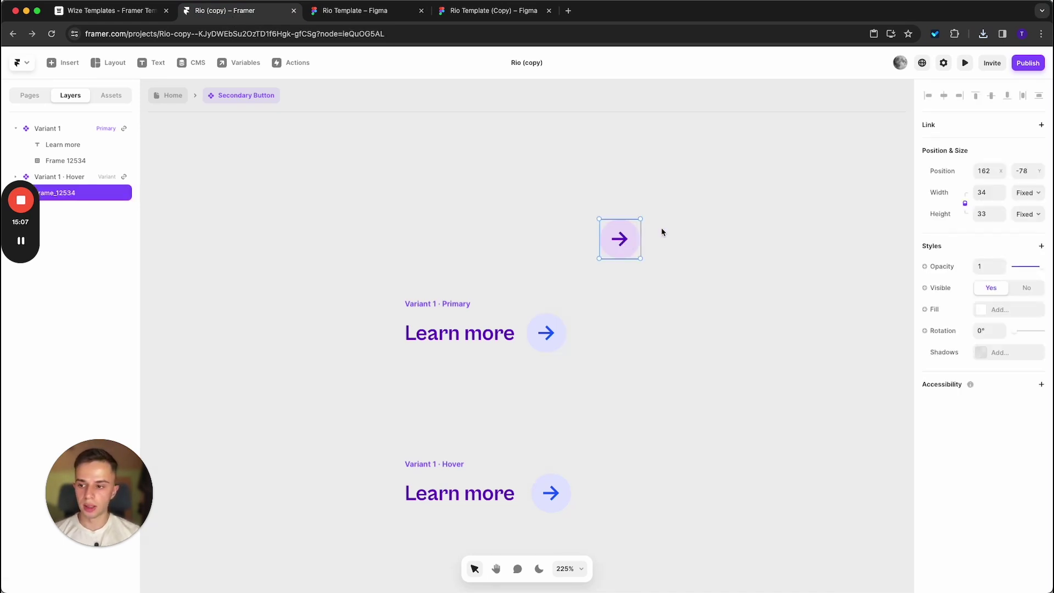
key(Delete)
click(490, 343)
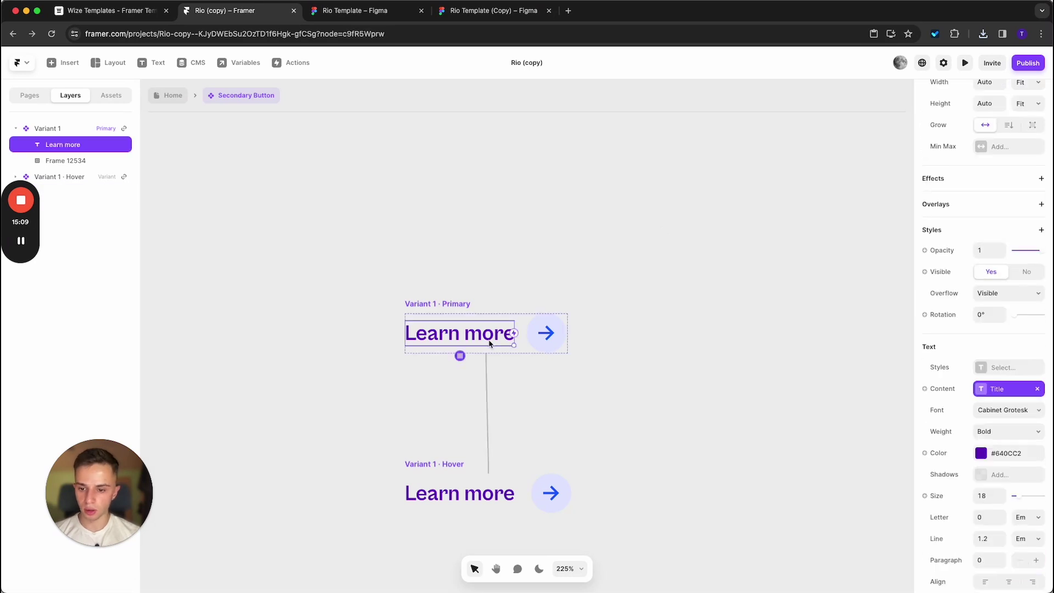
key(ctrl+z)
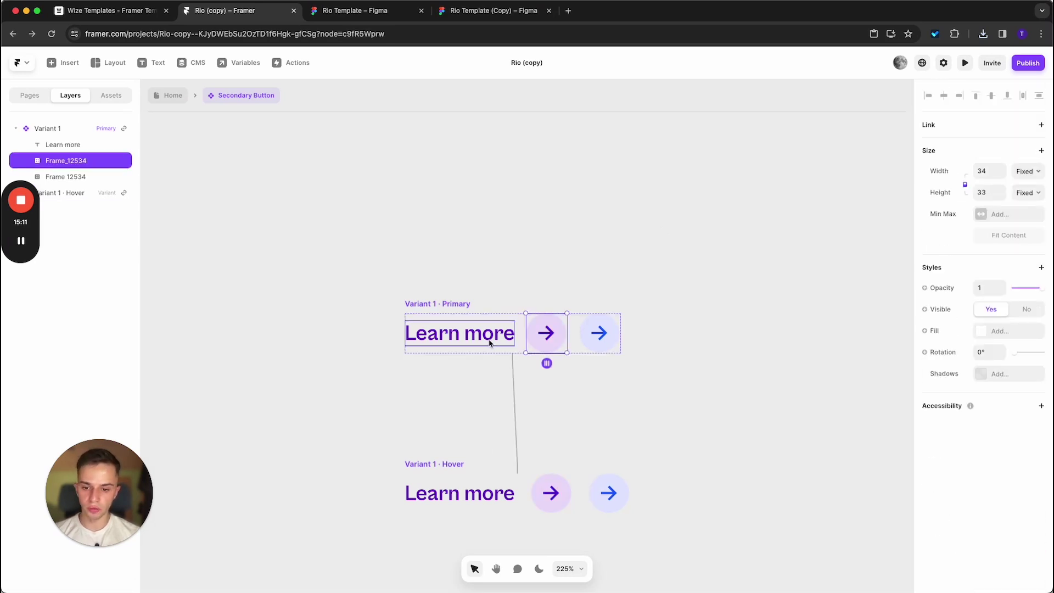
click(593, 343)
key(Delete)
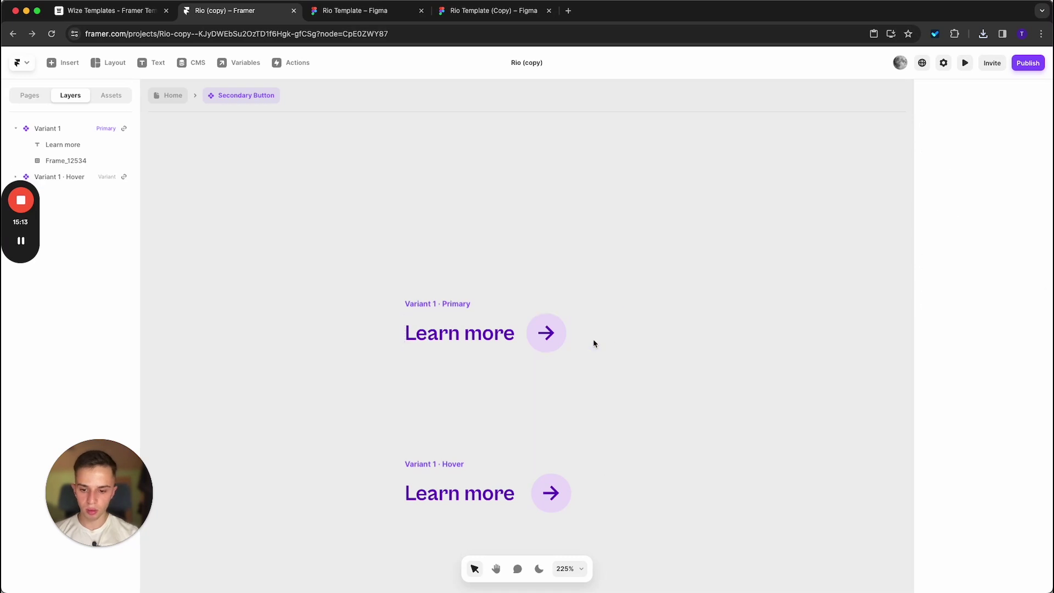
click(178, 94)
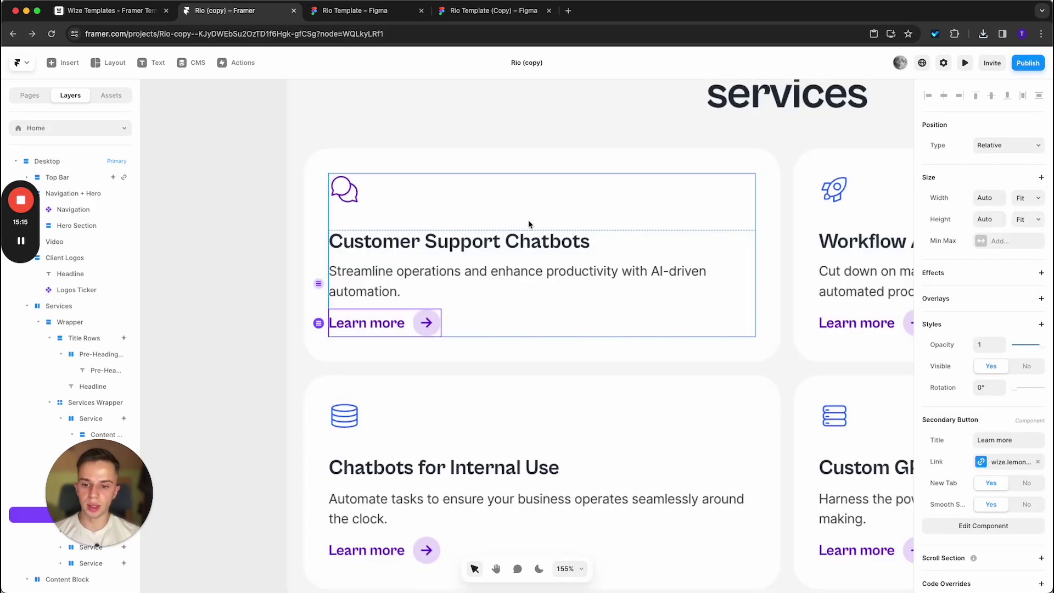
click(285, 385)
- Duplicate the 04 "Implementation & results" step card twice in the "How to get started" section
scroll(451, 372, down, 10)
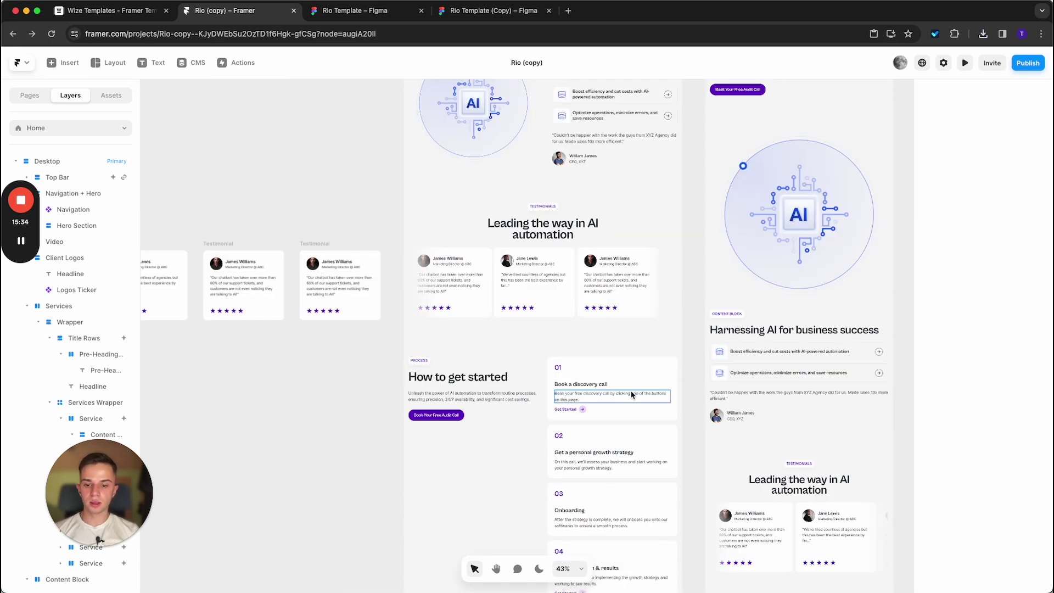
scroll(632, 393, down, 1)
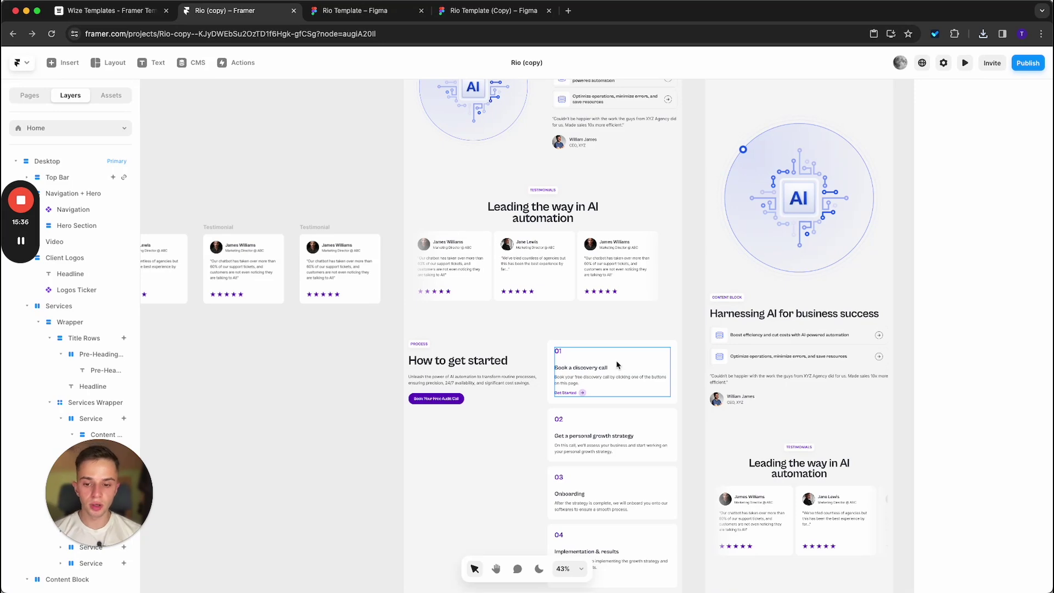
scroll(604, 384, down, 3)
scroll(534, 394, up, 2)
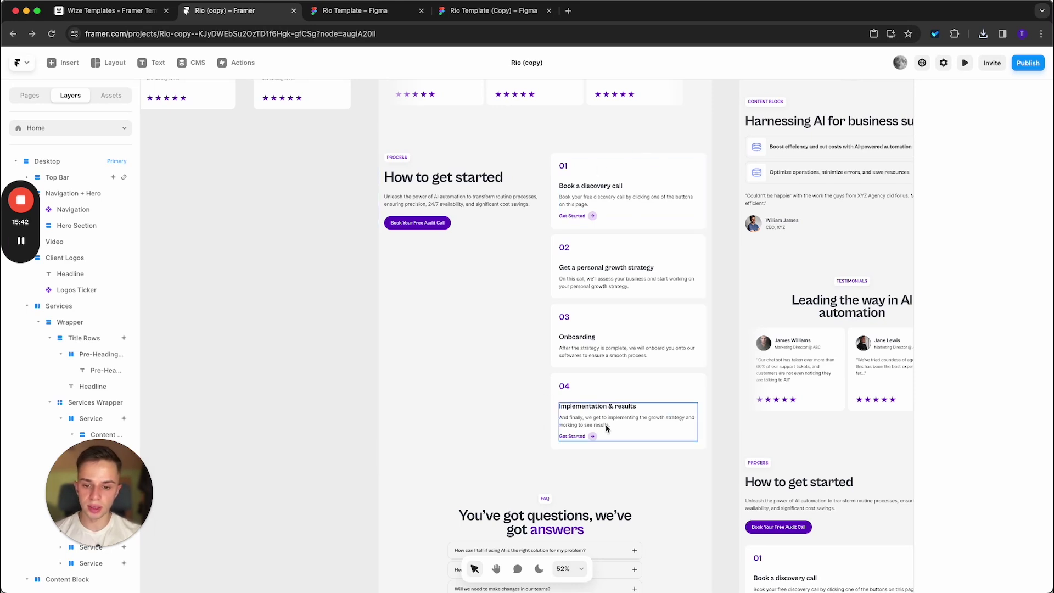
scroll(604, 424, up, 2)
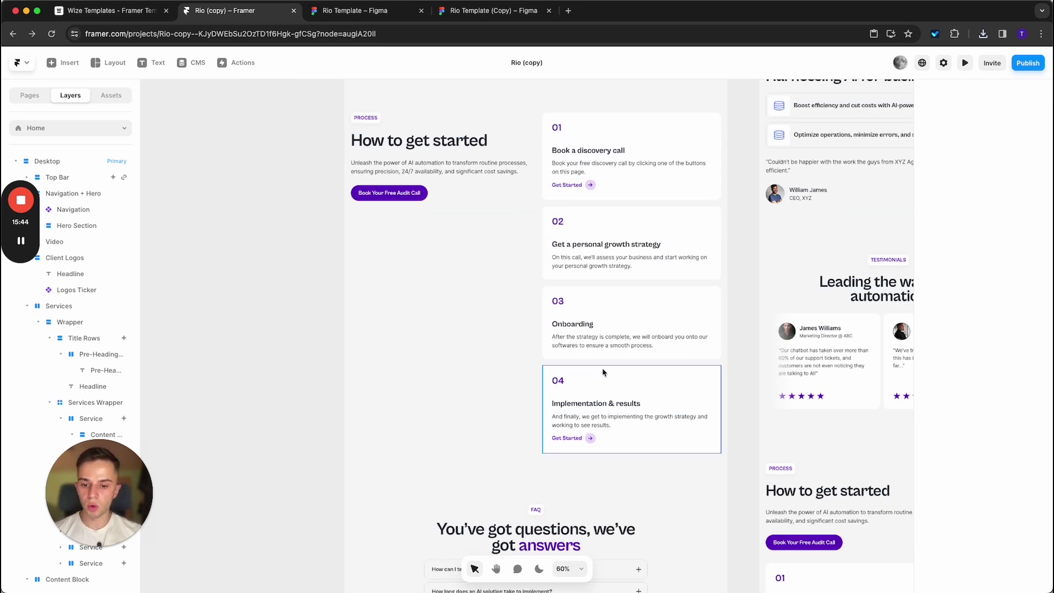
click(602, 373)
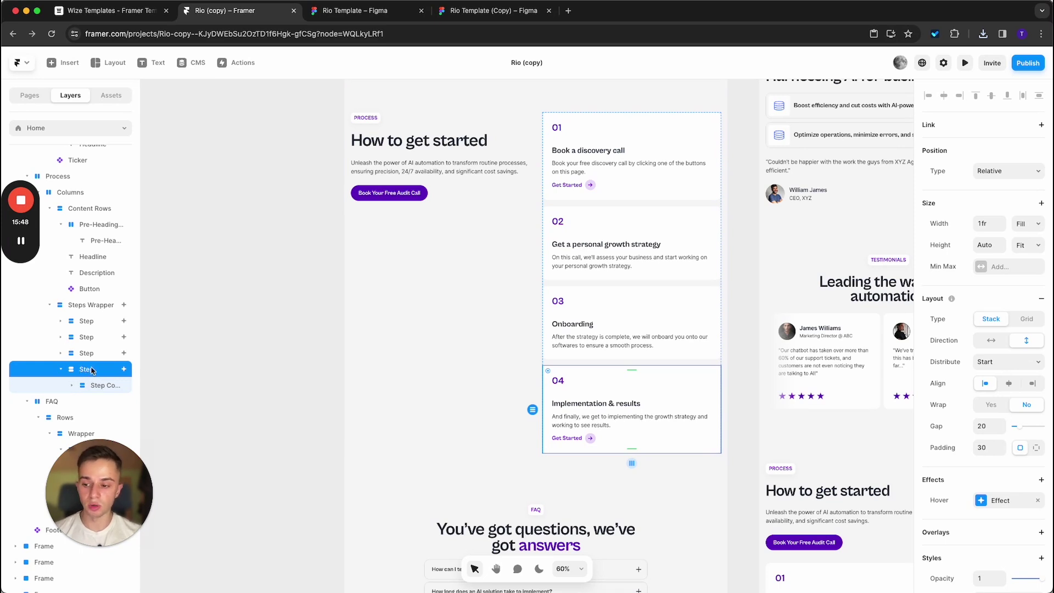
key(ctrl+d)
key(ctrl+d)
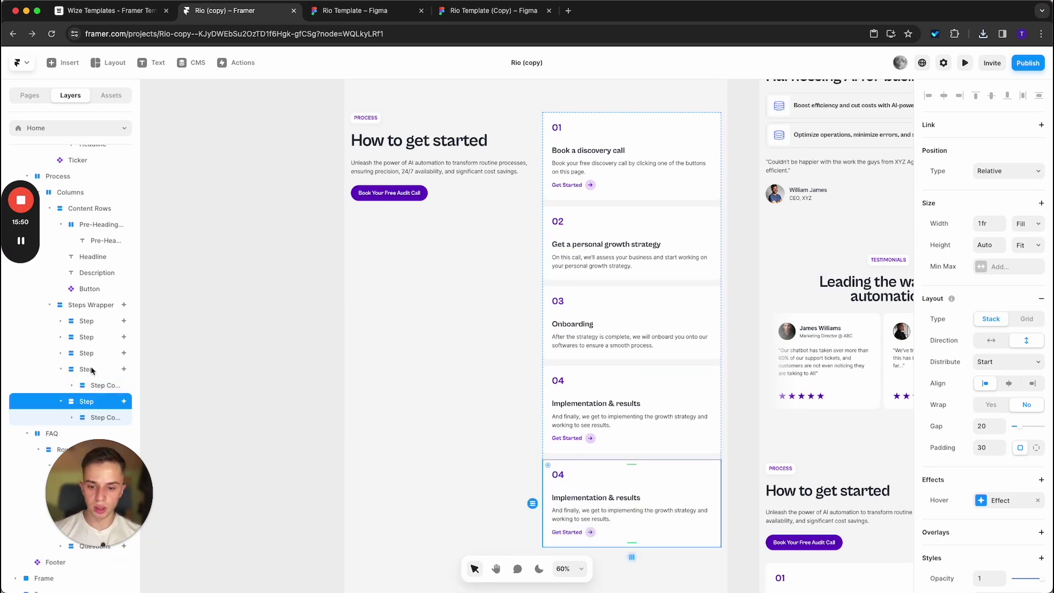
- Renumber the two duplicated "Implementation & results" step cards as 05 and 06
scroll(470, 418, down, 3)
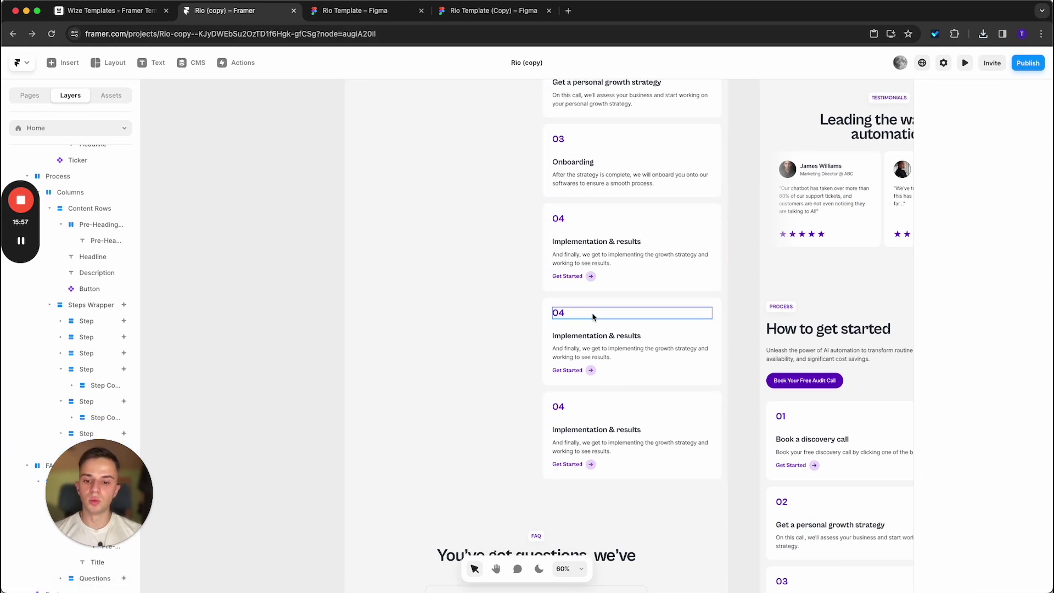
click(558, 312)
double_click(559, 312)
text(05)
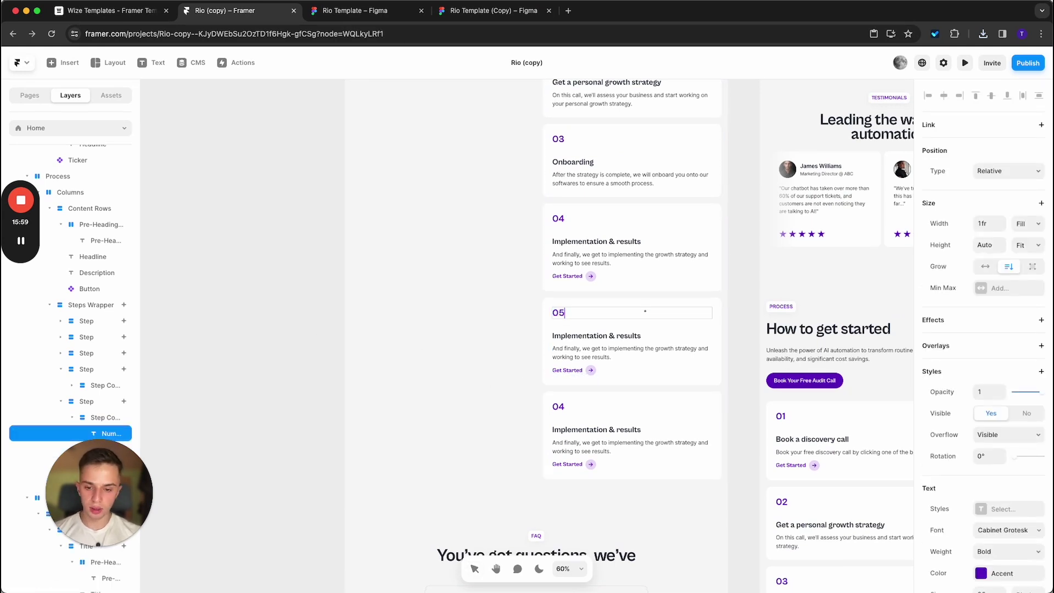
key(Escape)
key(Return)
text(0)
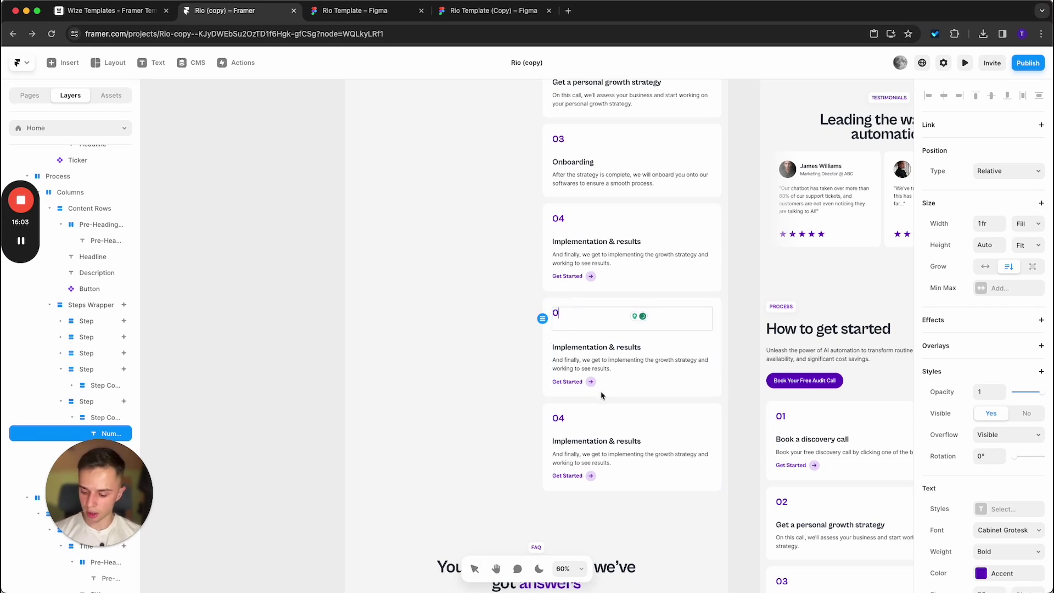
text(5)
key(Escape)
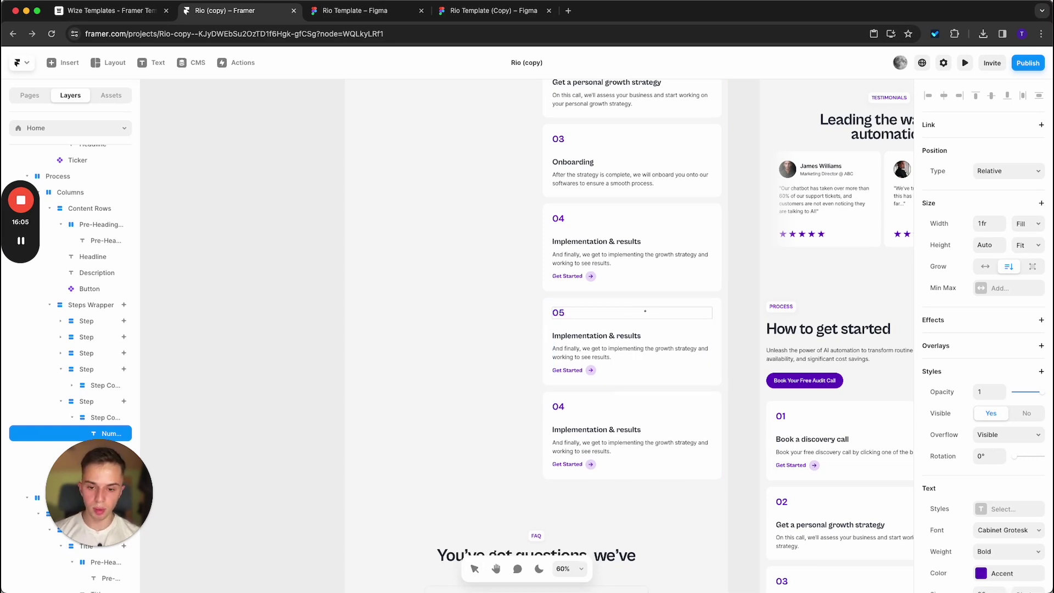
double_click(559, 408)
text(06)
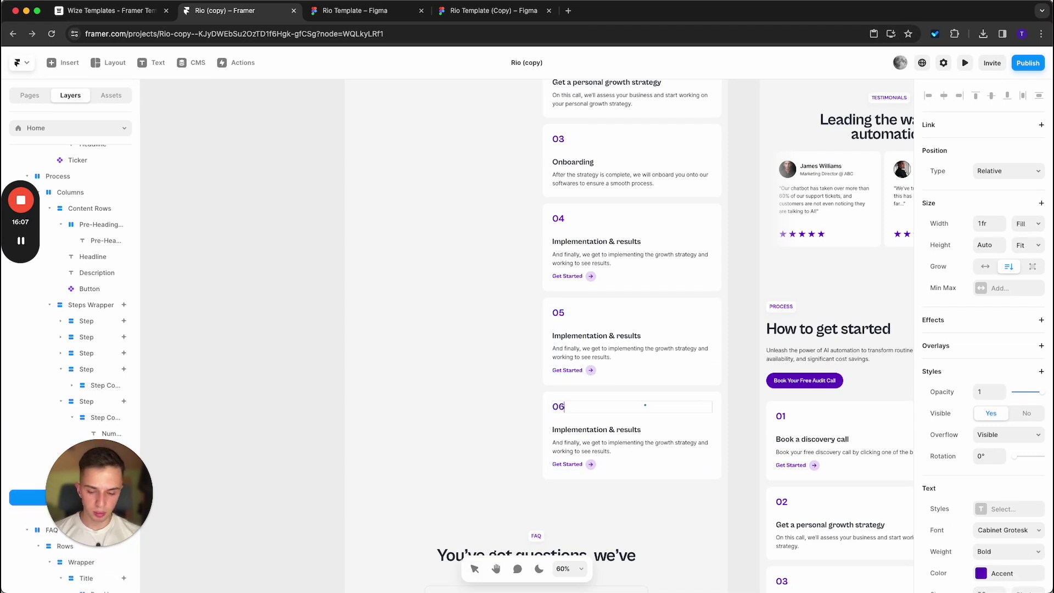
- Delete the Get Started buttons from the 04 and 05 step cards
click(573, 276)
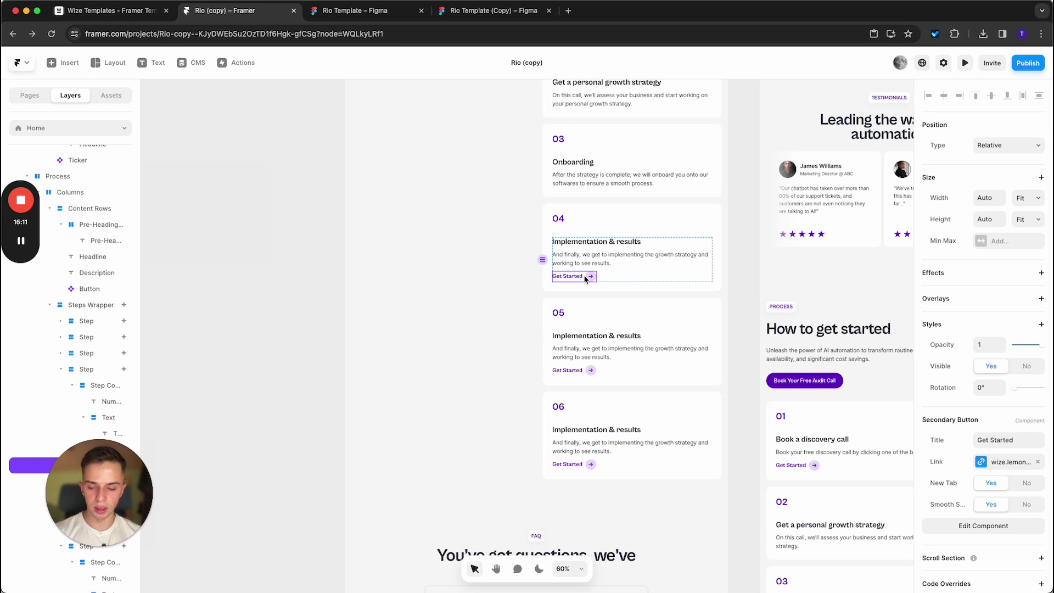
key(Delete)
click(585, 357)
key(Delete)
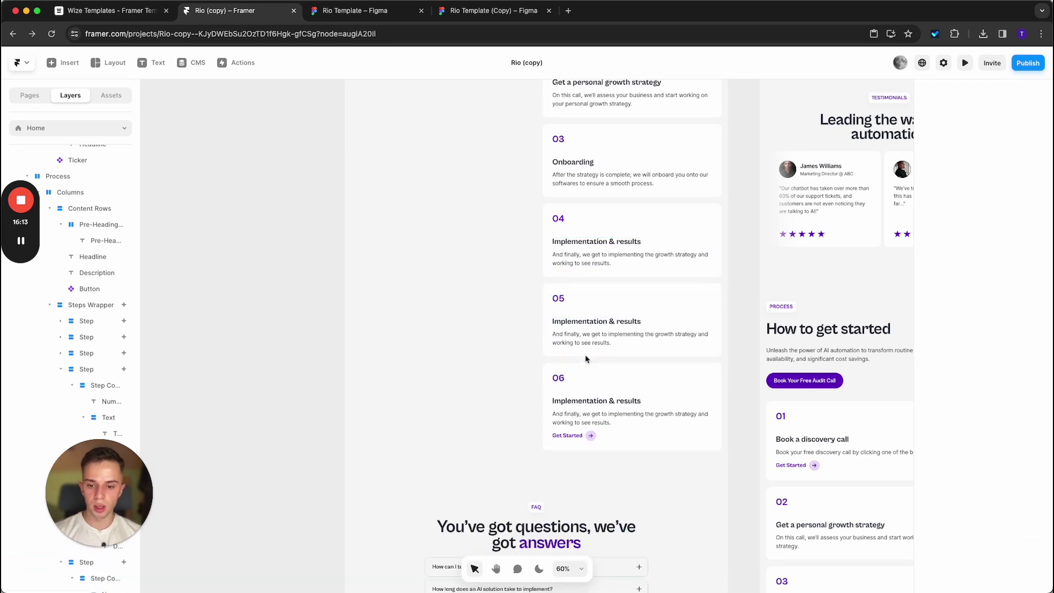
- Delete the whole 06 step card from the "How to get started" section
scroll(666, 400, down, 1)
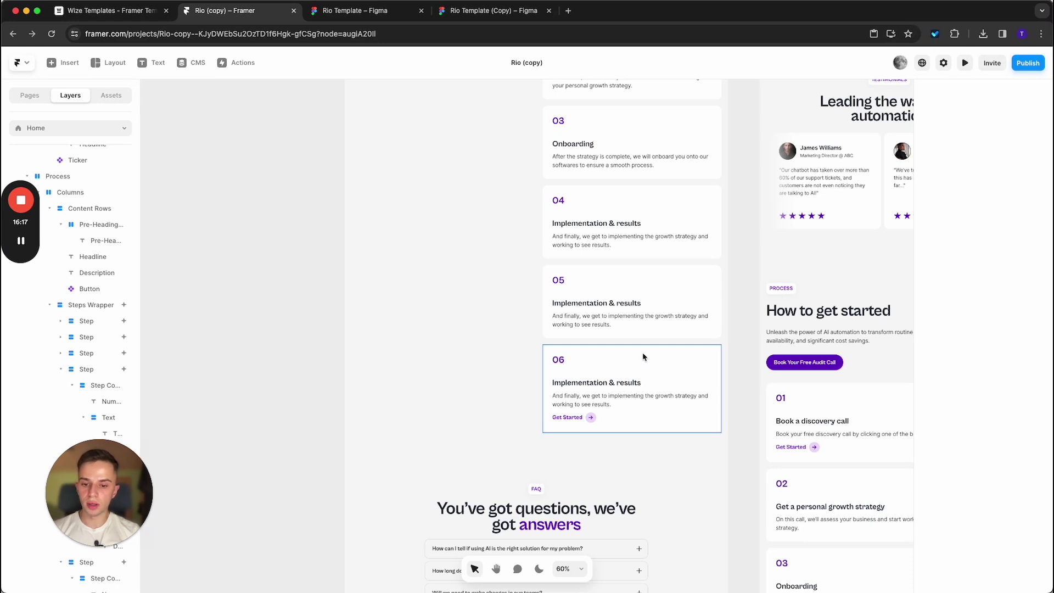
click(644, 357)
scroll(82, 373, down, 3)
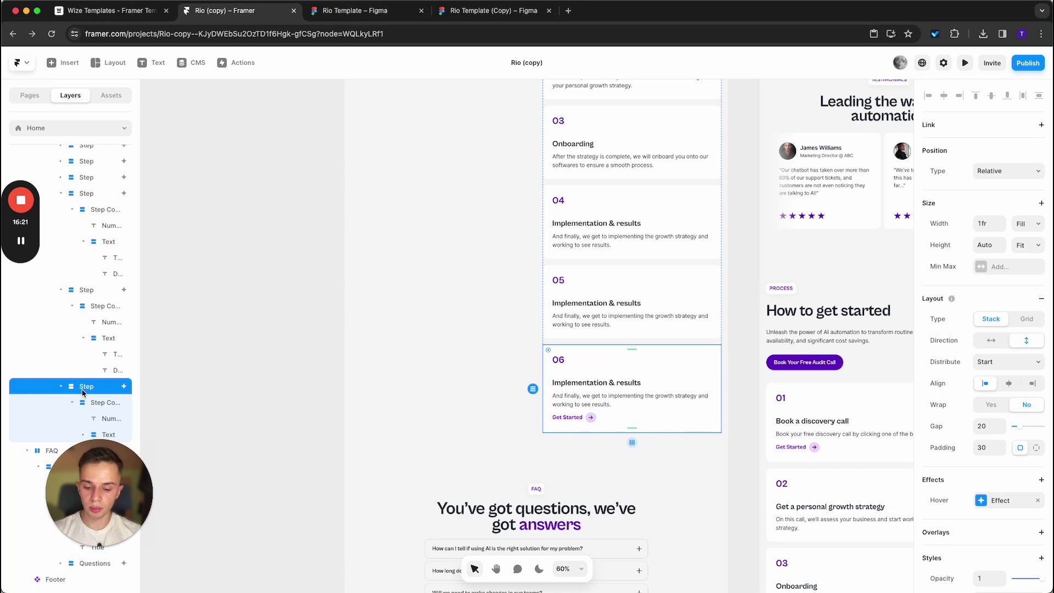
key(Delete)
- Open the FAQ accordion component under "You've got questions, we've got answers" for editing
scroll(417, 336, up, 5)
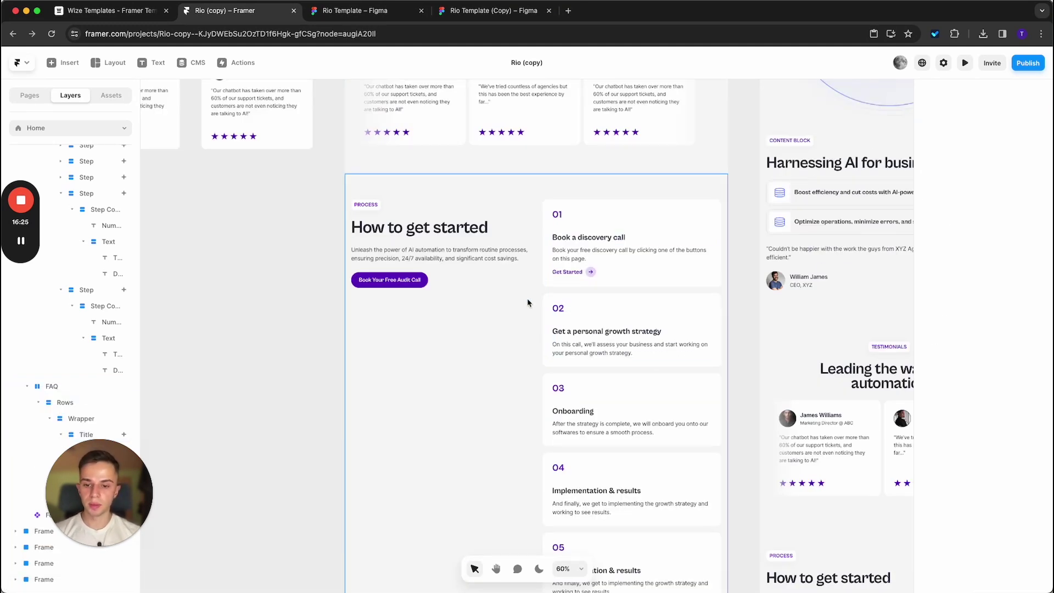
scroll(583, 417, down, 3)
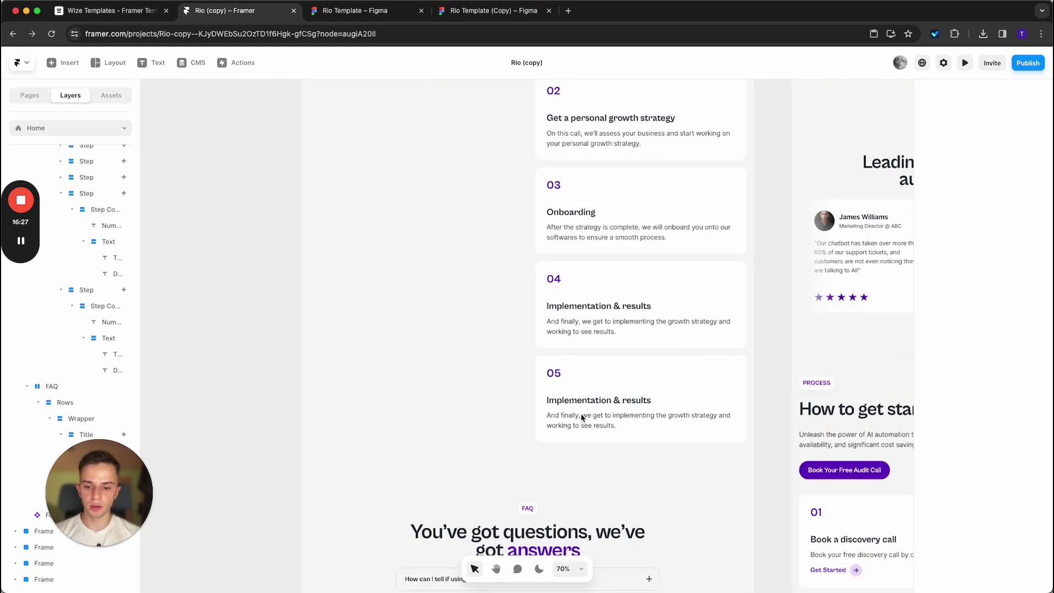
scroll(579, 414, down, 5)
scroll(579, 413, up, 5)
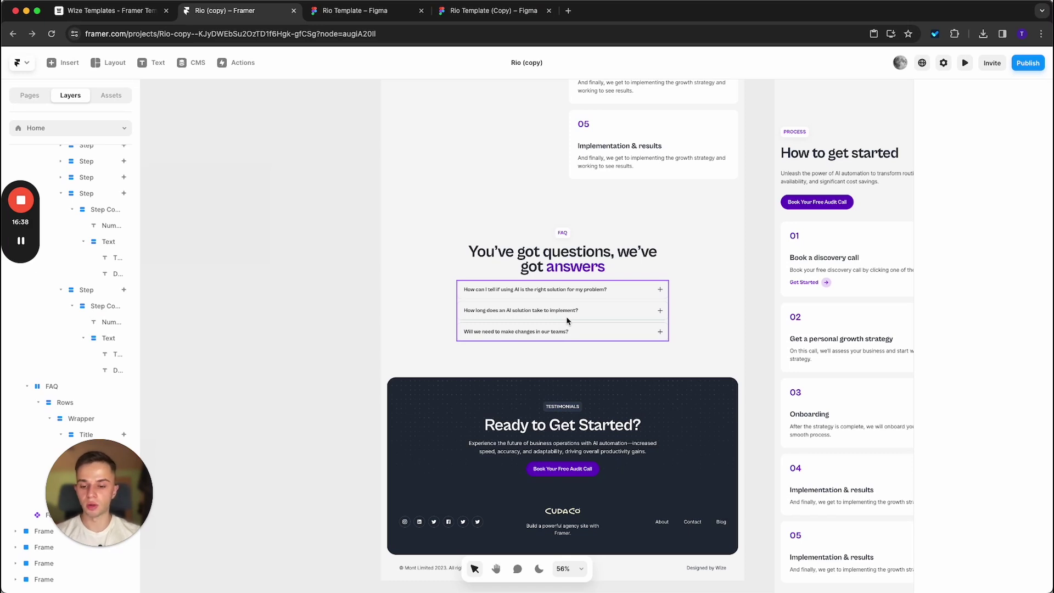
double_click(567, 321)
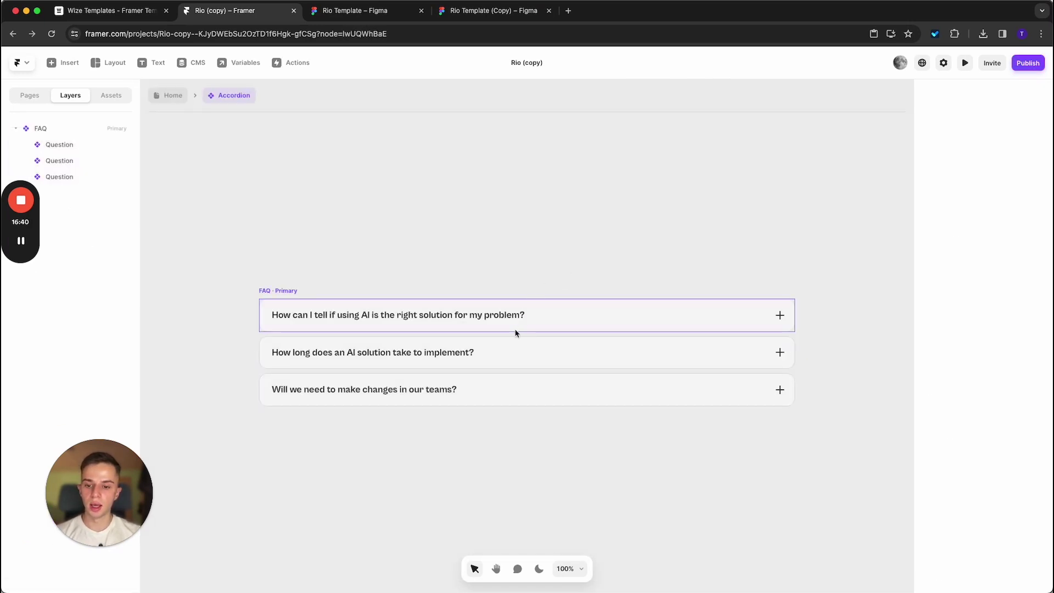
click(515, 331)
scroll(986, 434, down, 4)
click(986, 406)
triple_click(1027, 465)
click(584, 264)
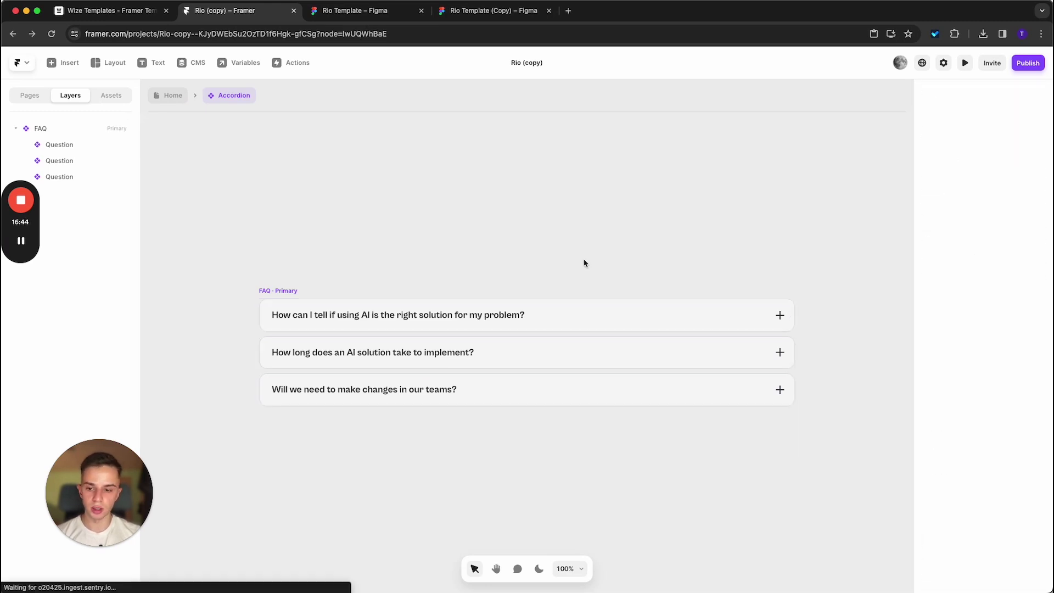
- Duplicate the FAQ question "Will we need to make changes in our teams?" twice in the accordion
click(538, 392)
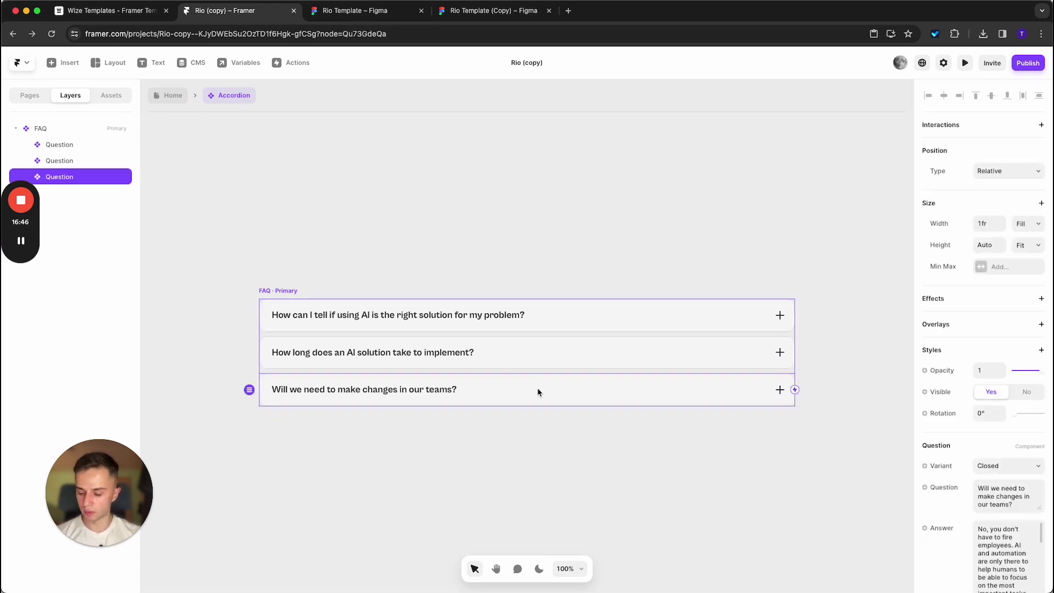
key(super+d)
key(super+d)
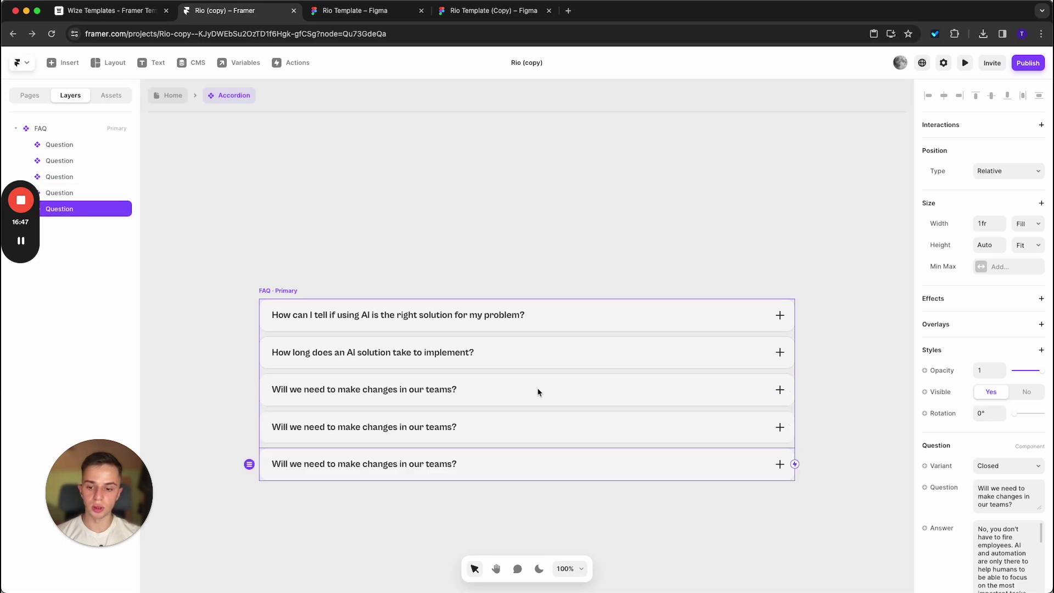
- Delete the duplicated question in the accordion's fourth row and return to the Home page
click(551, 428)
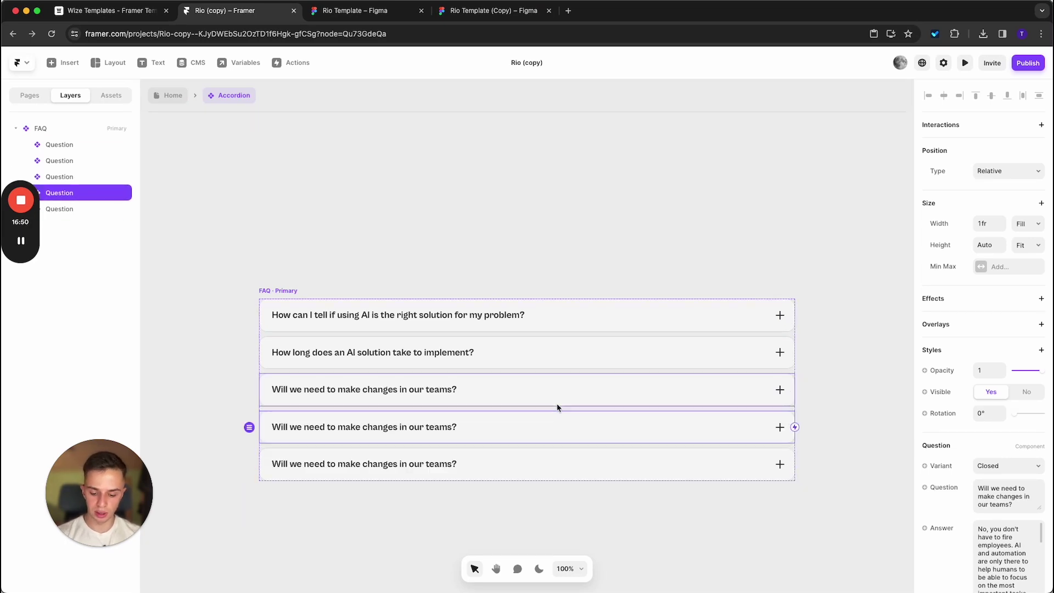
key(BackSpace)
click(172, 95)
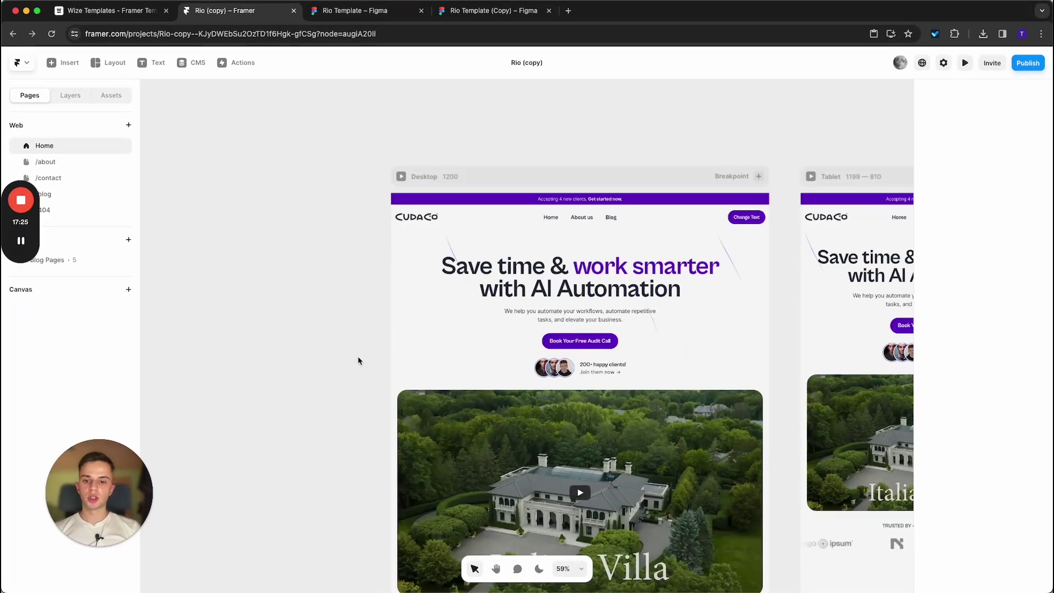
scroll(332, 349, up, 3)
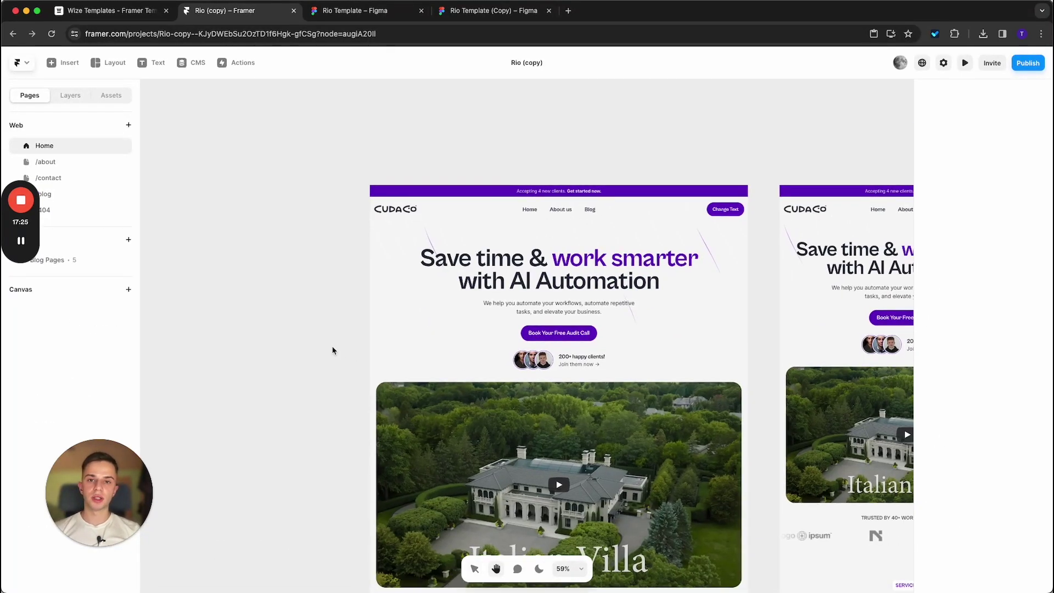